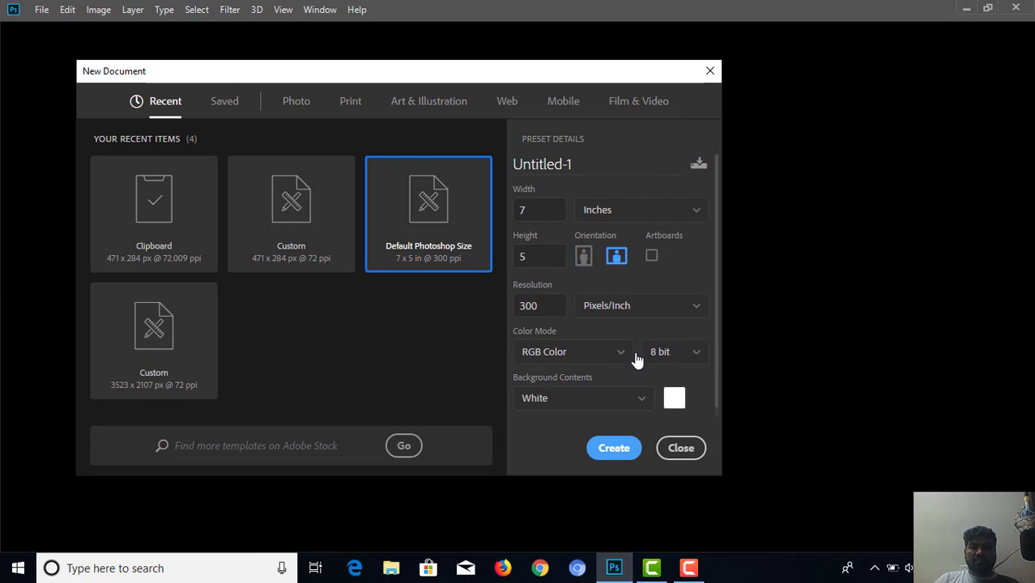
Step: Create a 7 x 5 inch RGB document at 300 pixels/inch with a white background, and close the Timeline
click(612, 455)
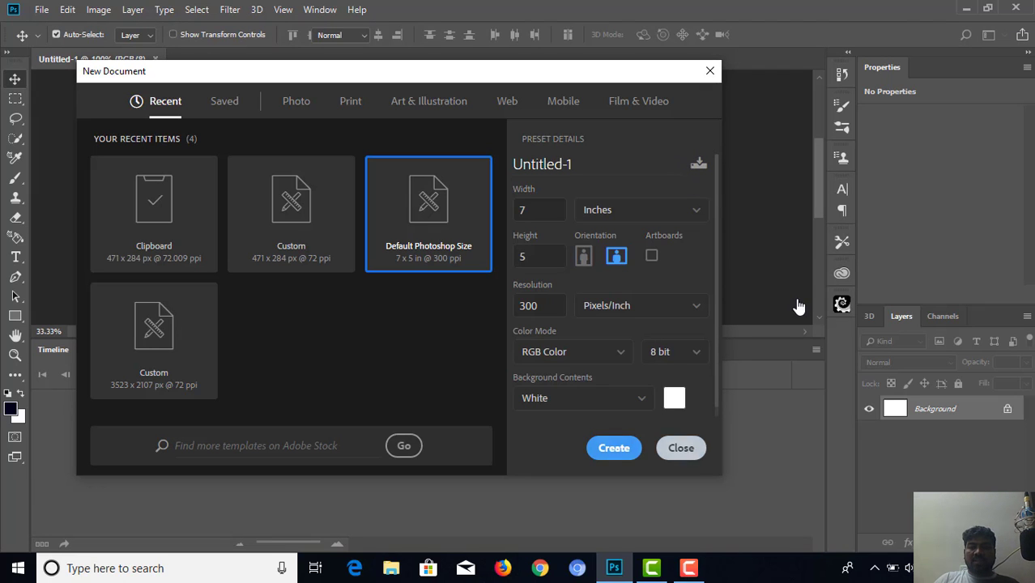
click(705, 71)
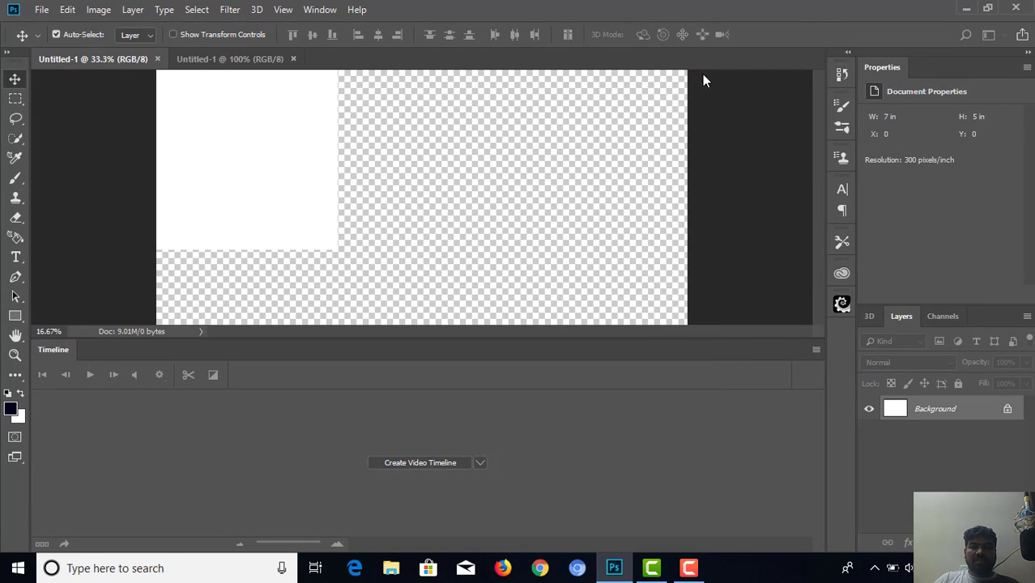
click(815, 349)
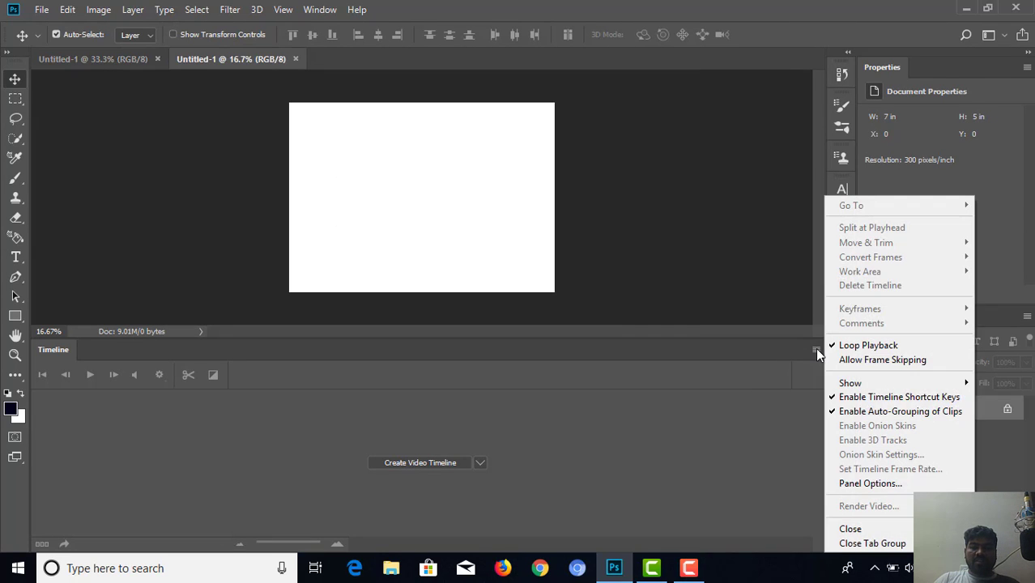
click(860, 534)
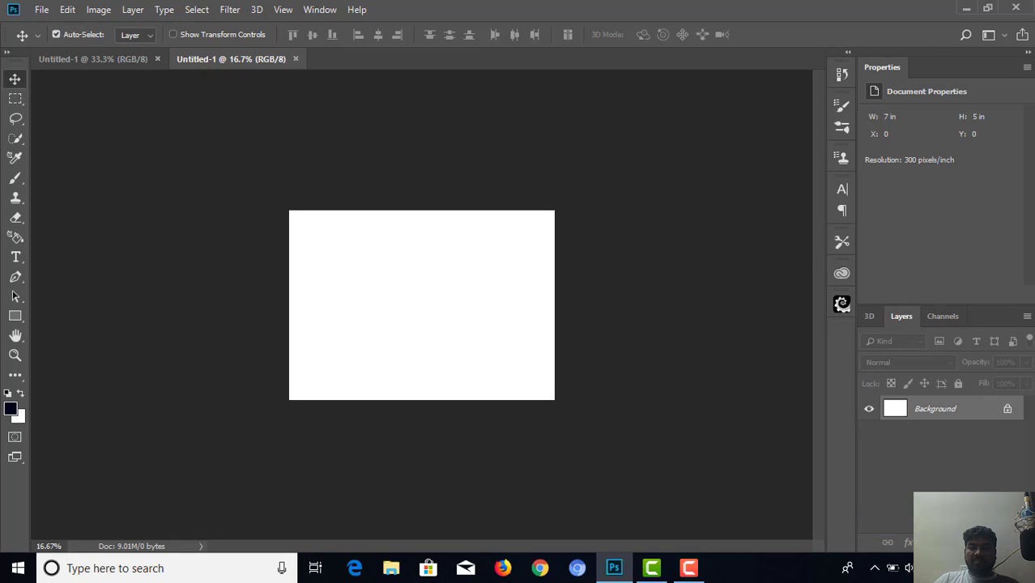
Step: Add a new empty layer above the Background and delete the Background layer
key(ctrl+shift+alt+n)
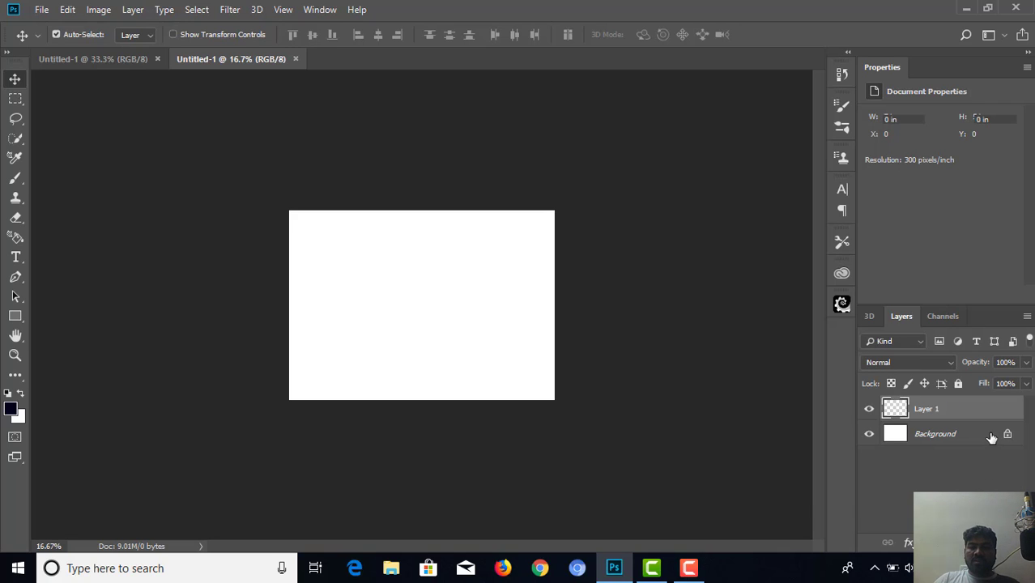
click(987, 435)
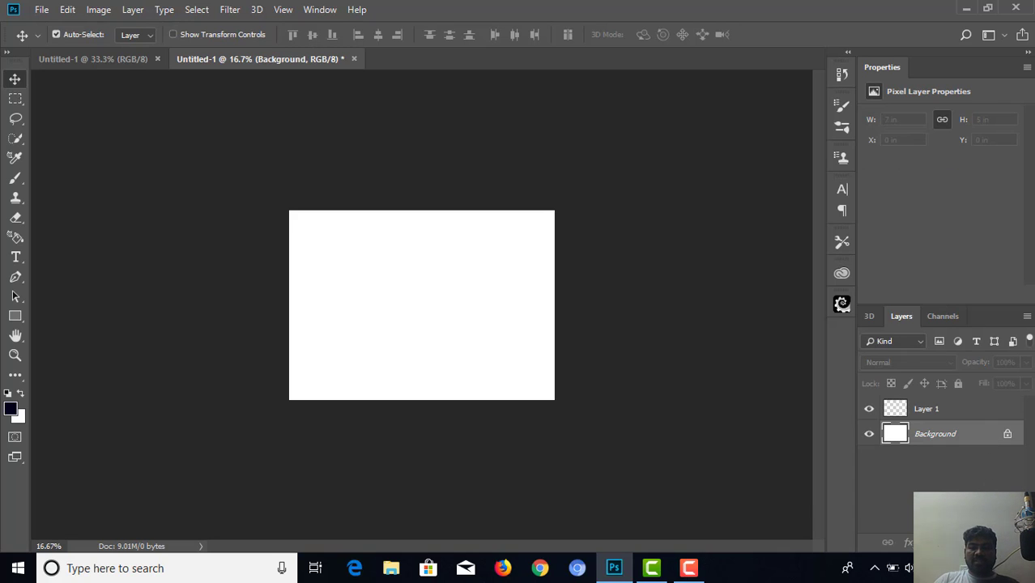
key(Delete)
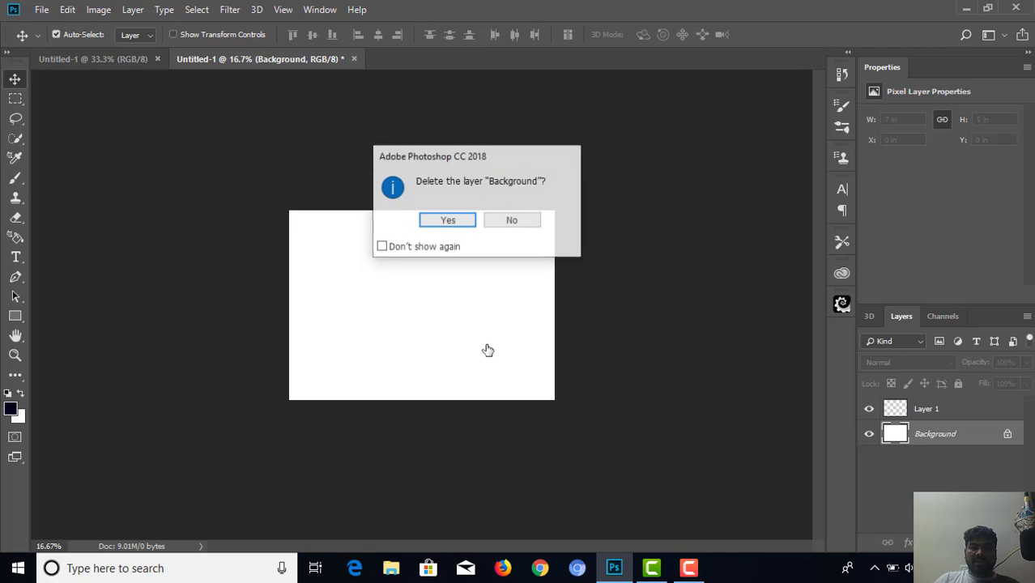
click(448, 221)
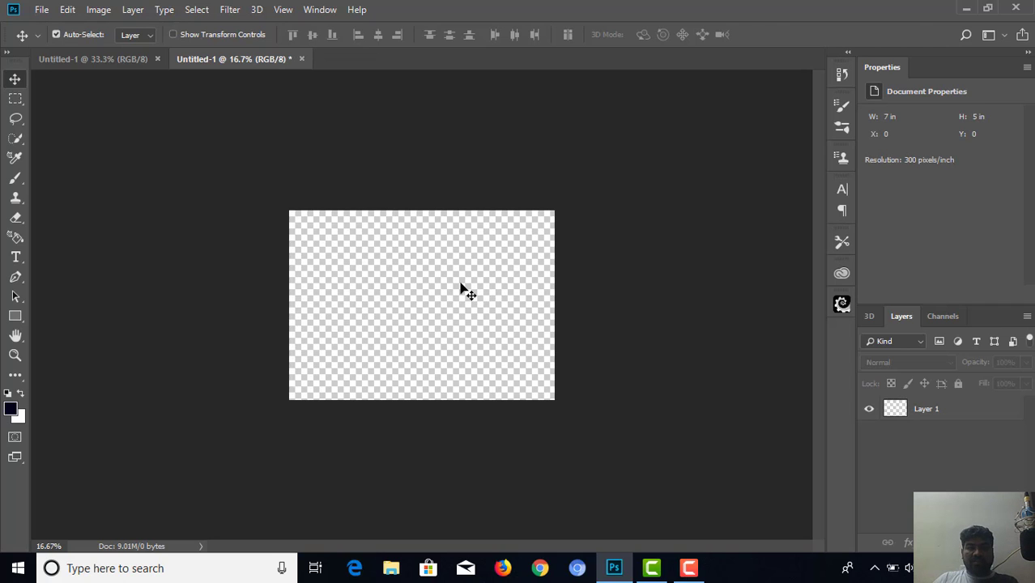
key(ctrl+plus)
key(ctrl+plus)
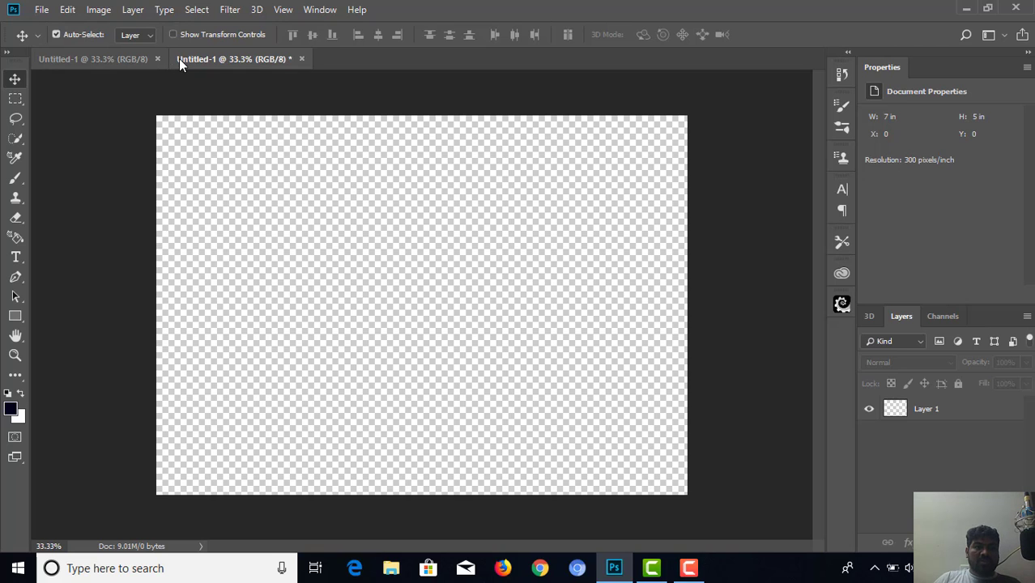
key(ctrl+Tab)
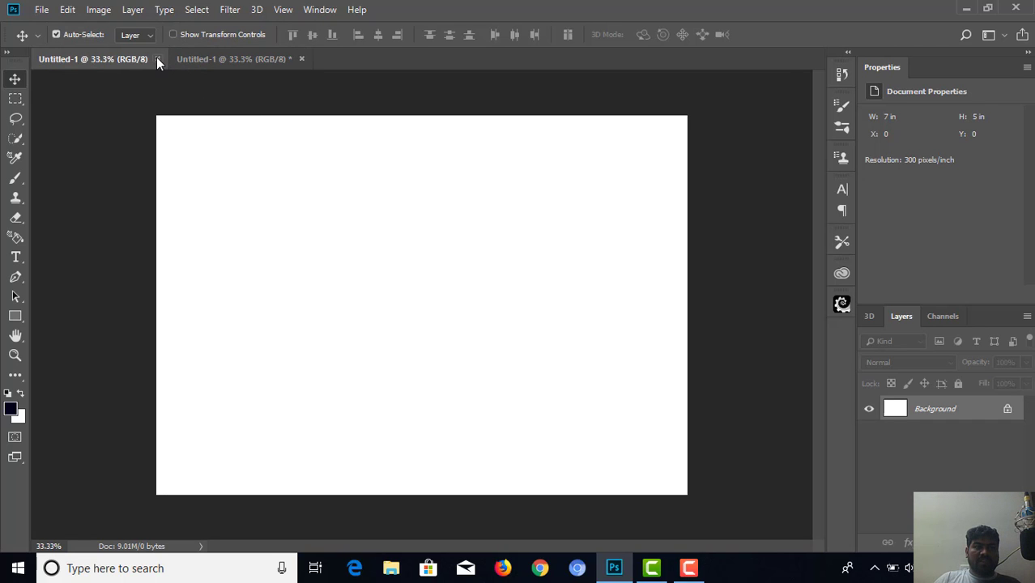
click(203, 60)
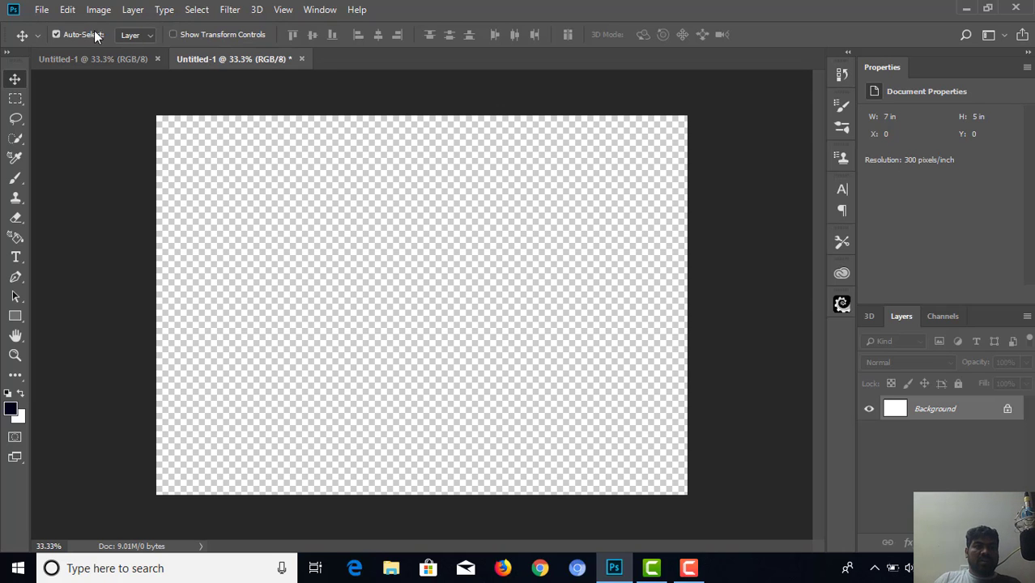
click(258, 11)
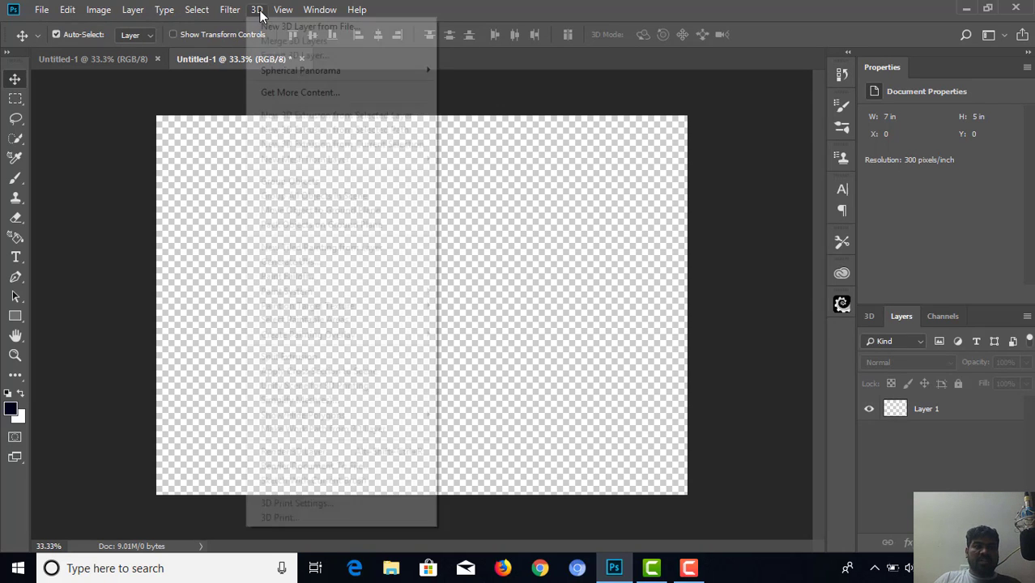
mouse_move(303, 74)
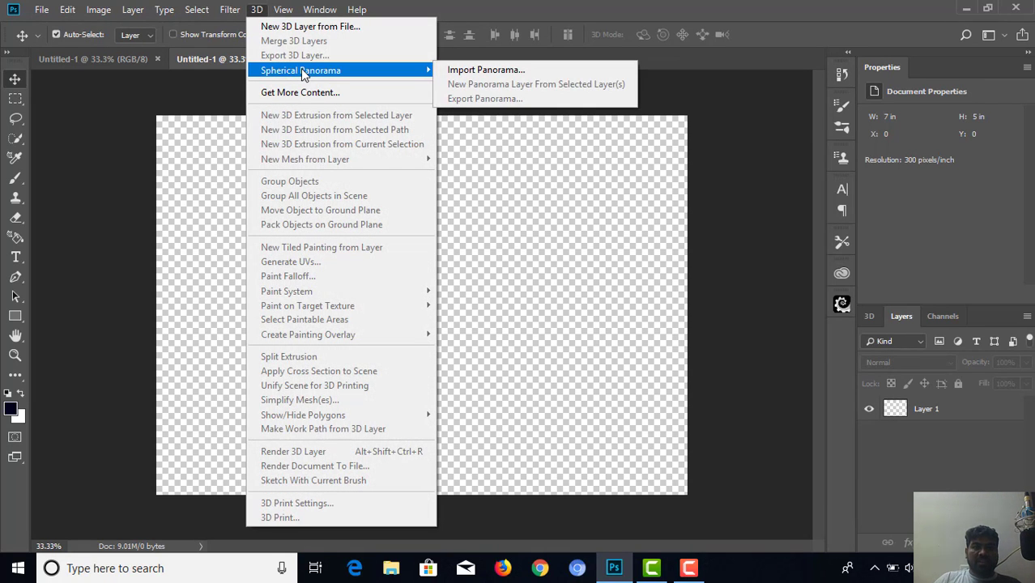
click(532, 185)
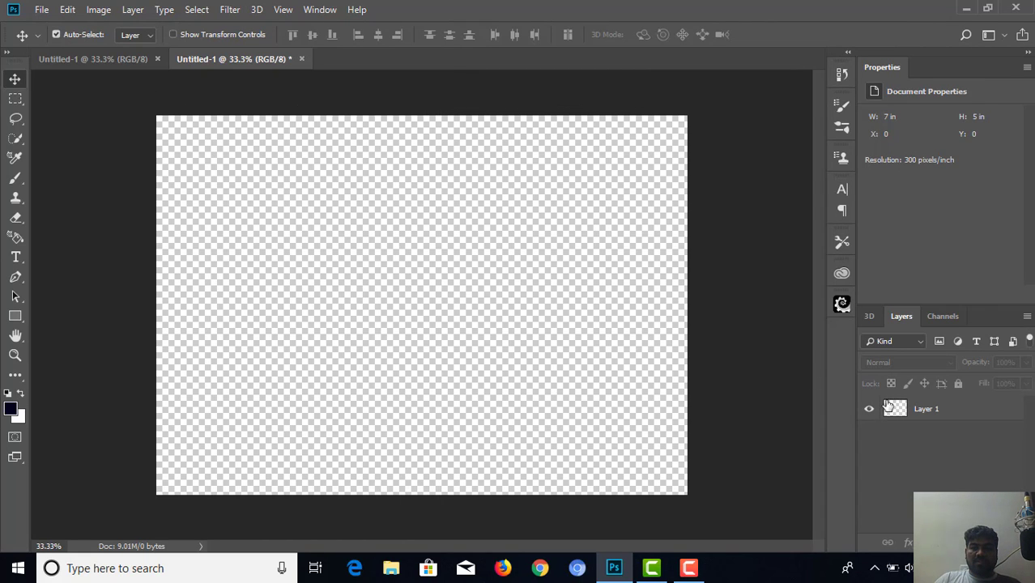
Step: Create a 3D mesh from Layer 1 using the Wine Bottle mesh preset
click(934, 410)
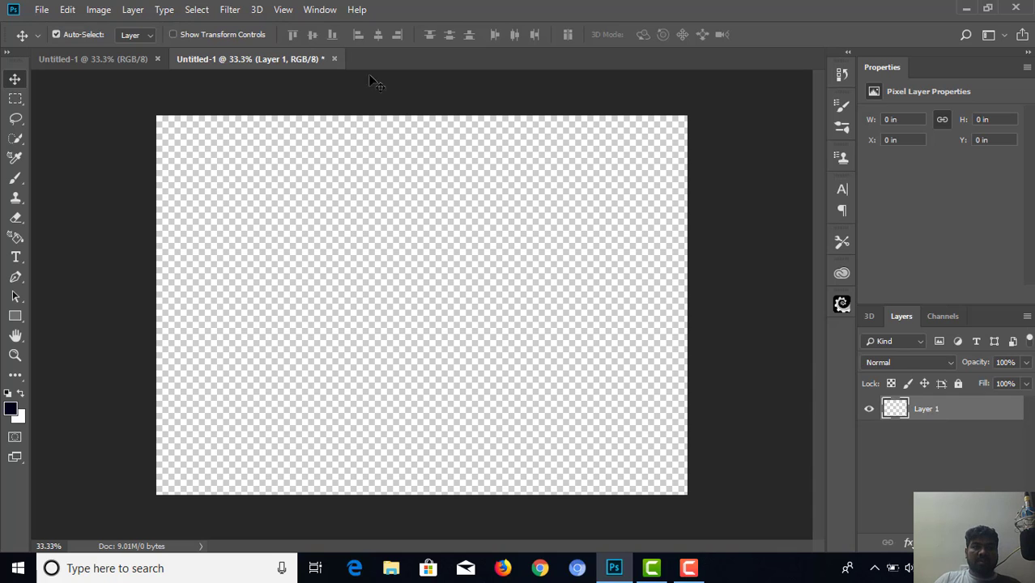
click(256, 10)
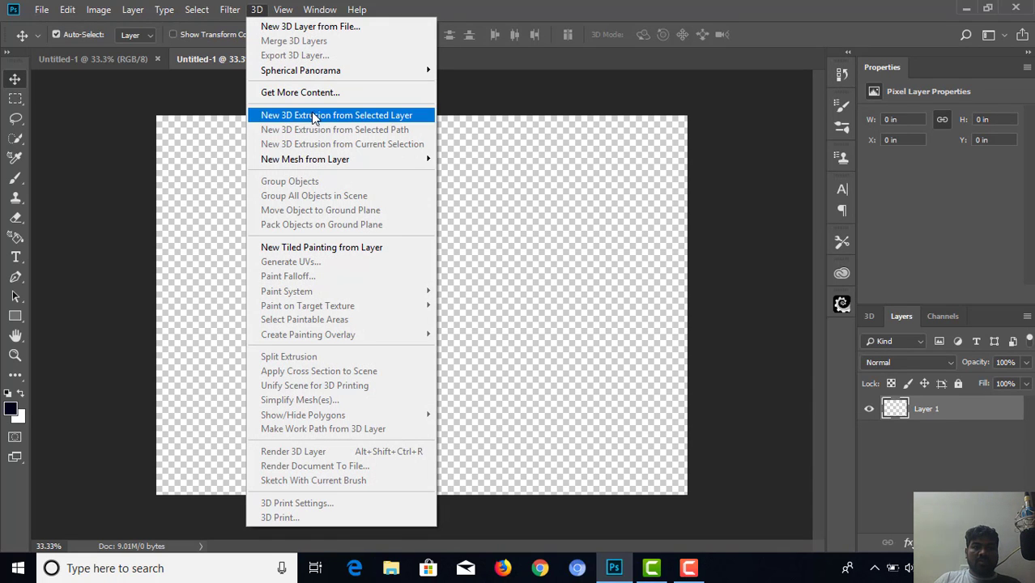
mouse_move(348, 170)
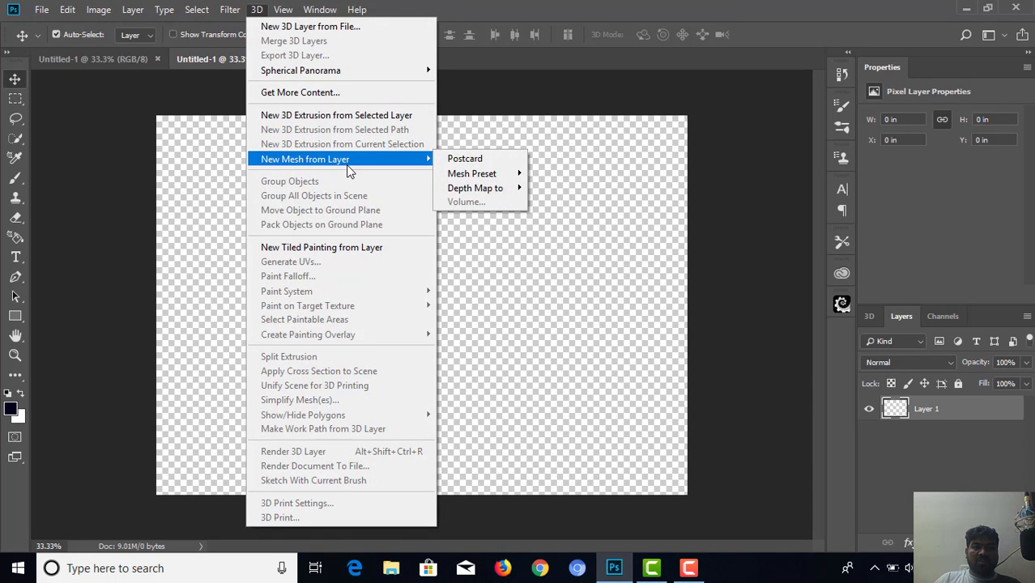
mouse_move(513, 179)
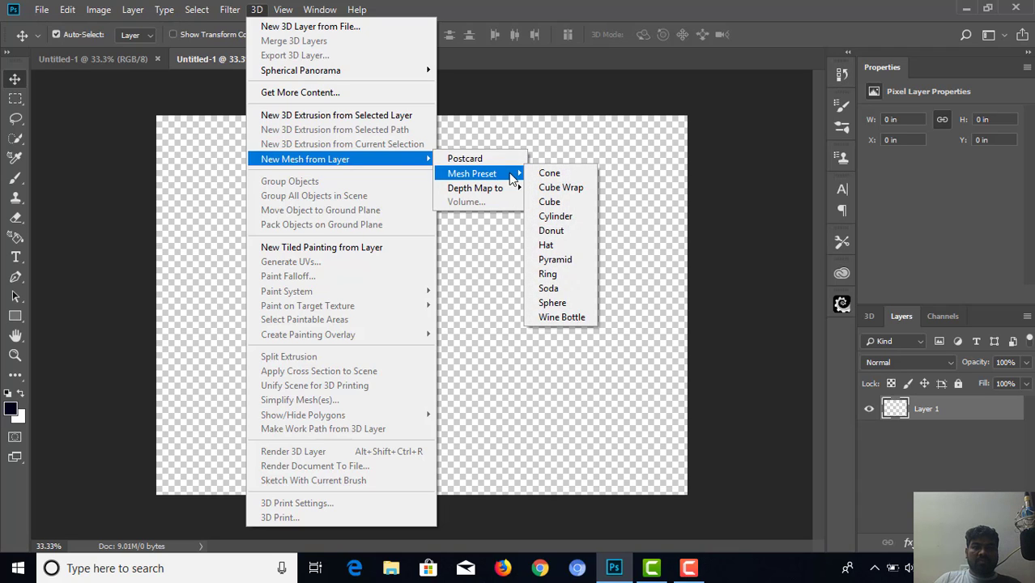
click(568, 318)
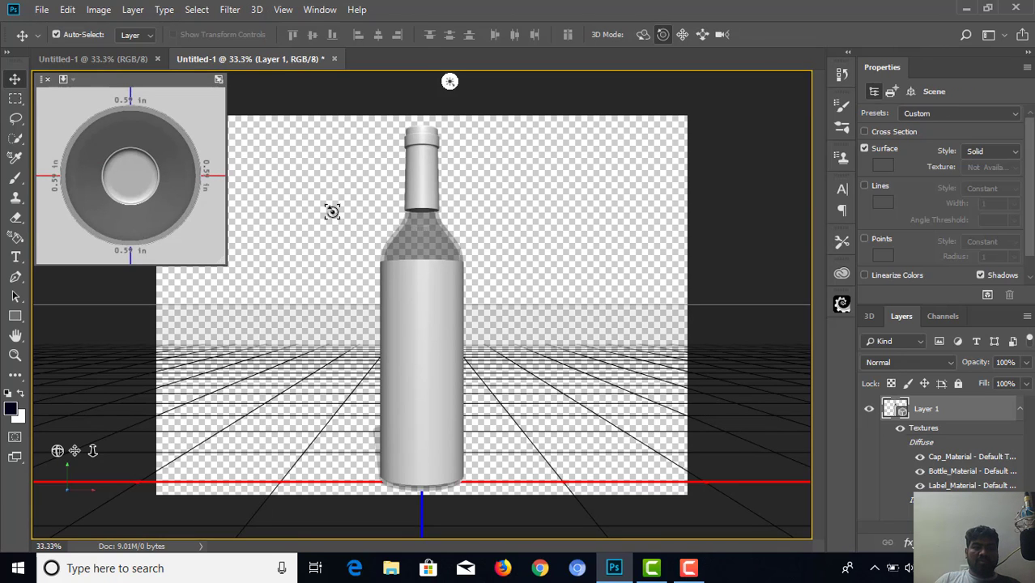
Step: Export the wine bottle 3D layer in Wavefront|OBJ format with textures in their original formats
click(261, 9)
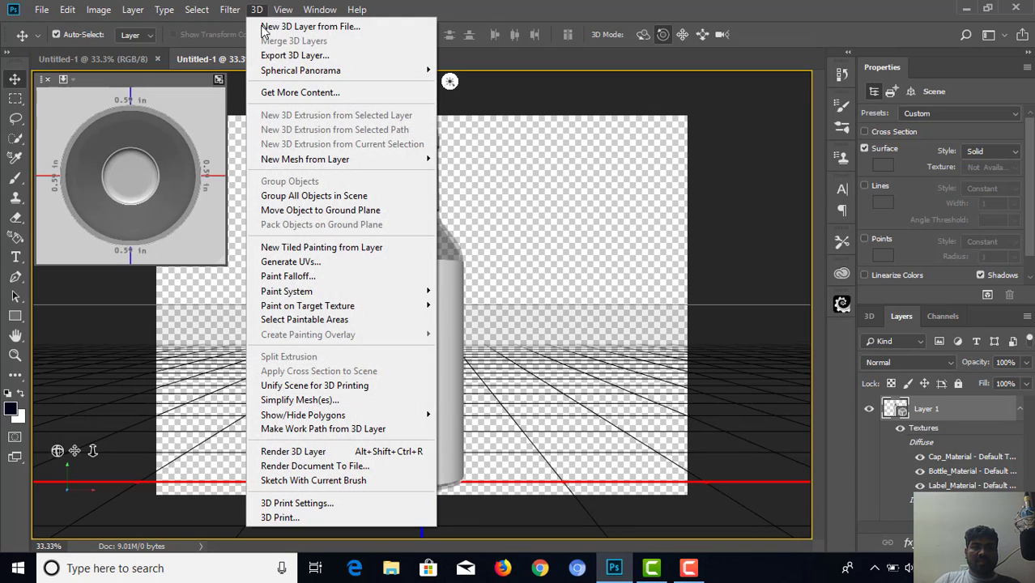
click(316, 57)
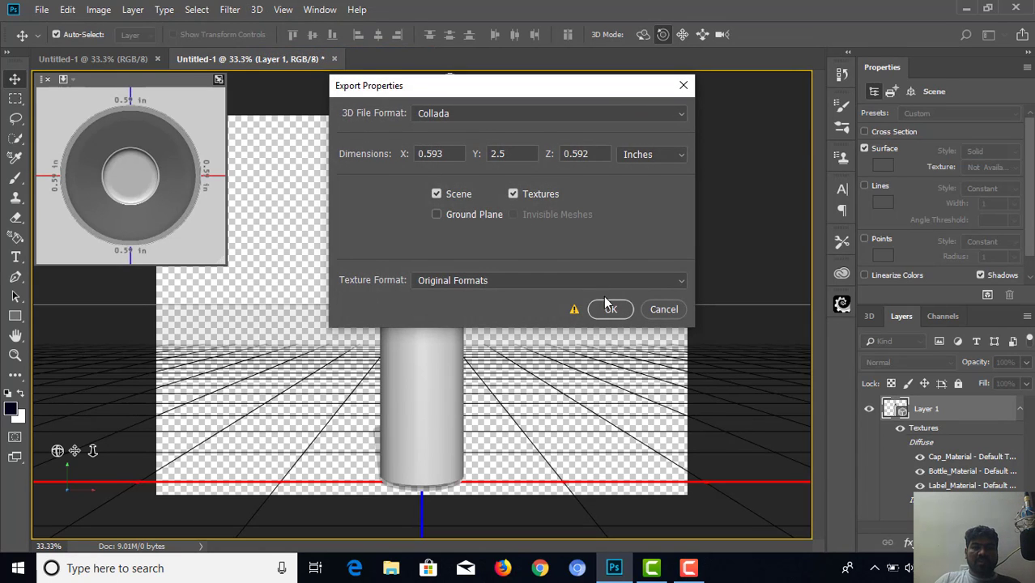
click(620, 113)
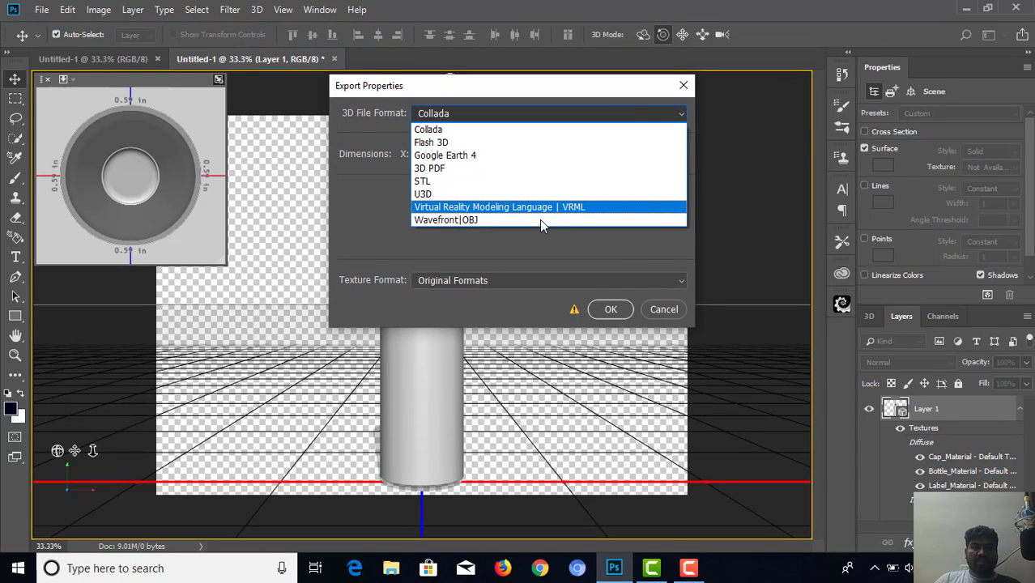
click(472, 220)
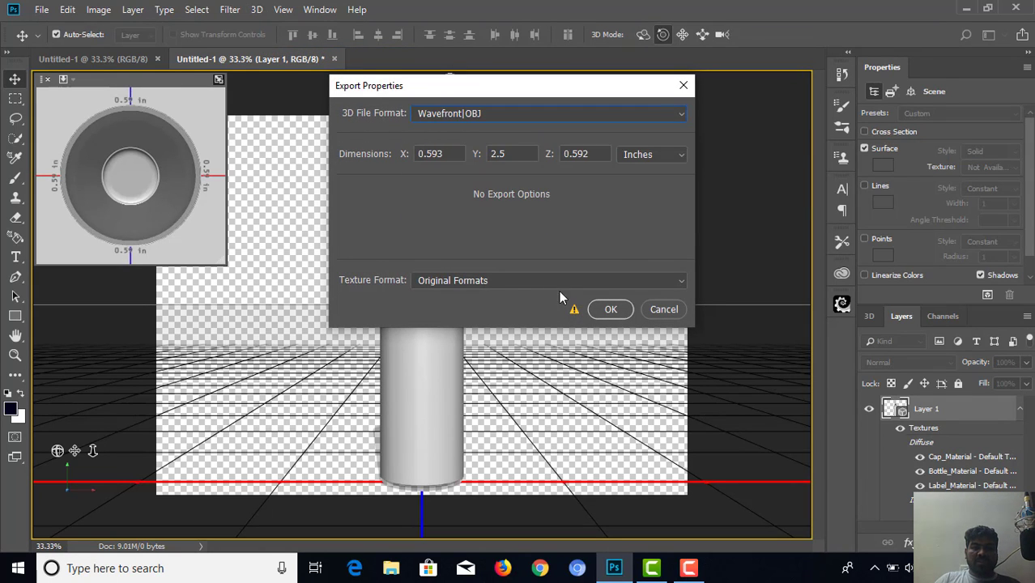
click(608, 314)
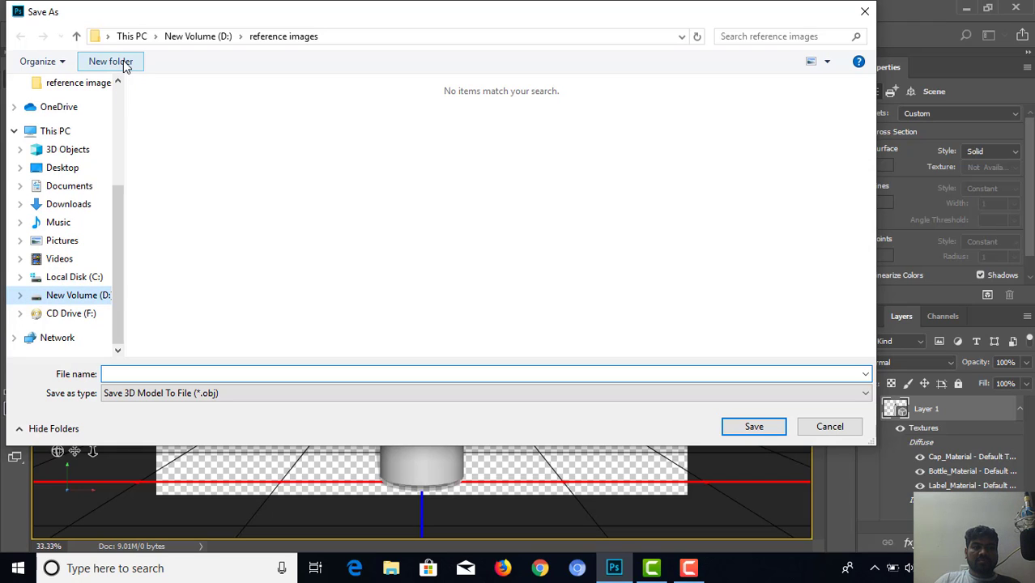
Step: Create a new folder at the root of New Volume (D:) for the export and clear its default name
click(203, 38)
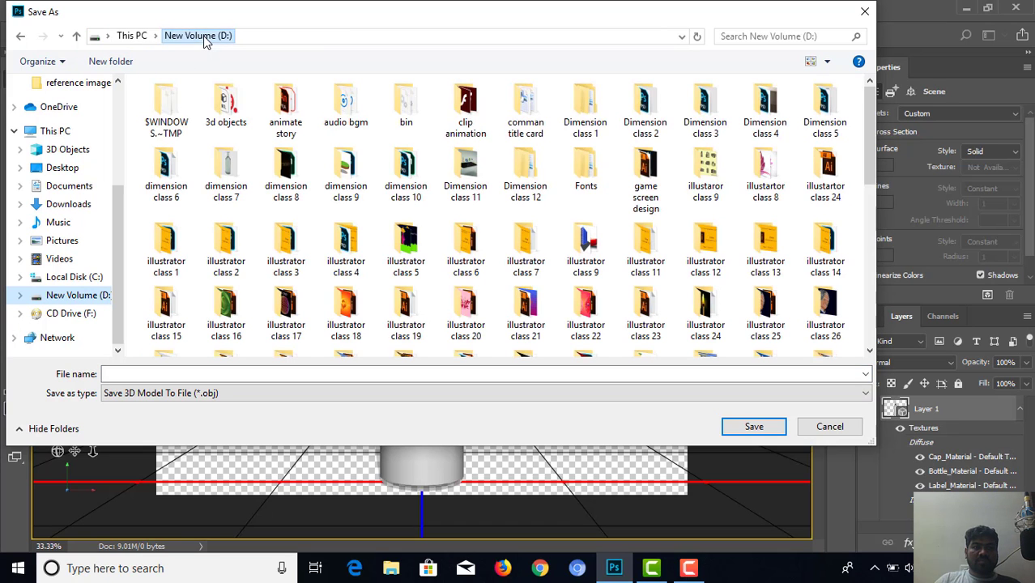
click(123, 65)
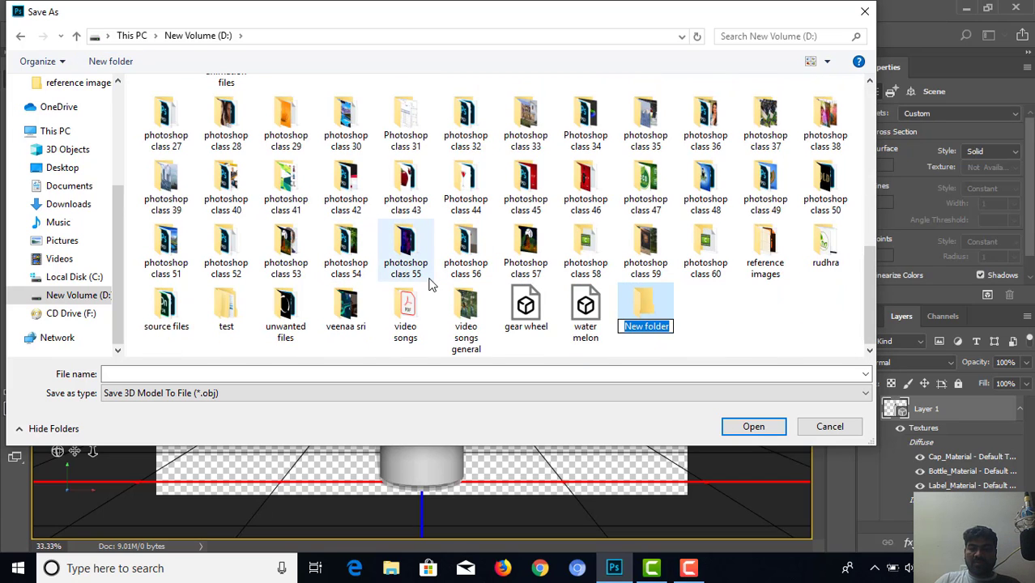
key(BackSpace)
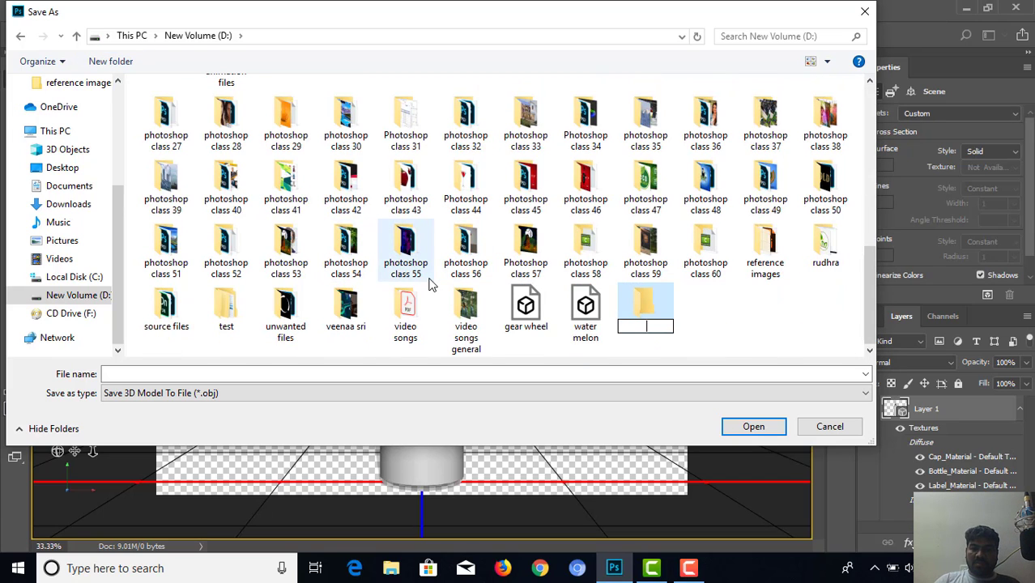
text(2)
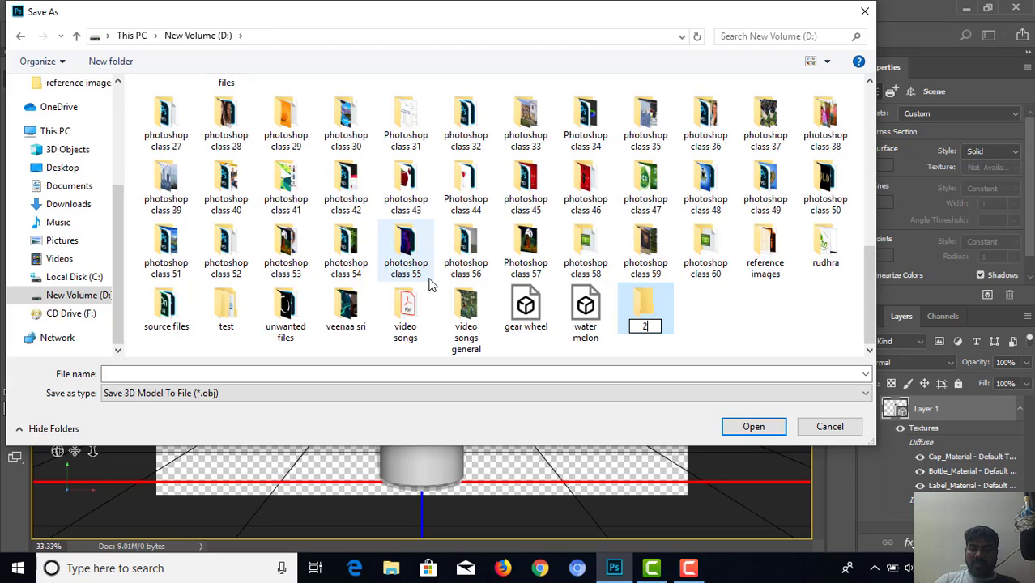
text(6)
text(.10)
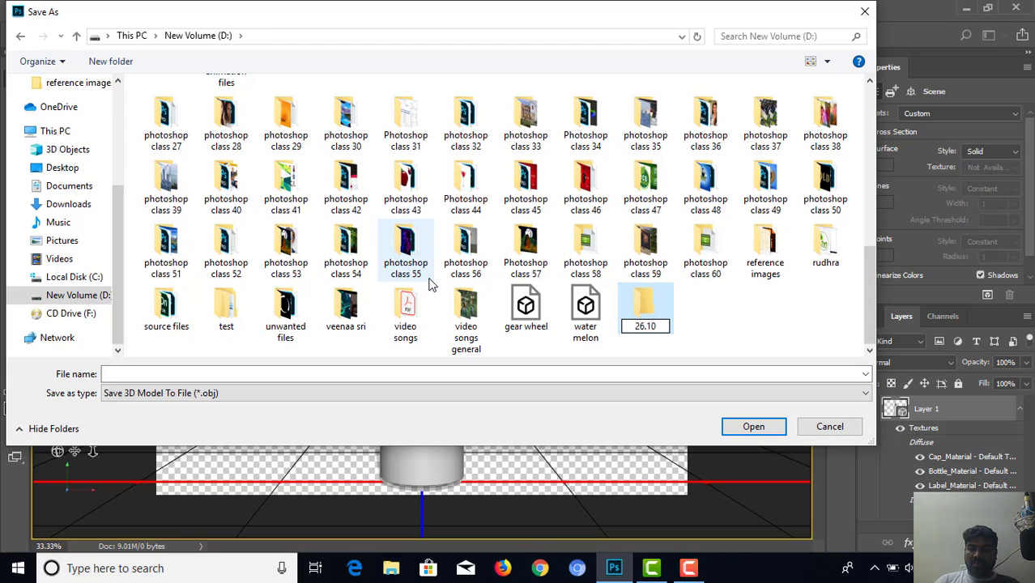
text(19)
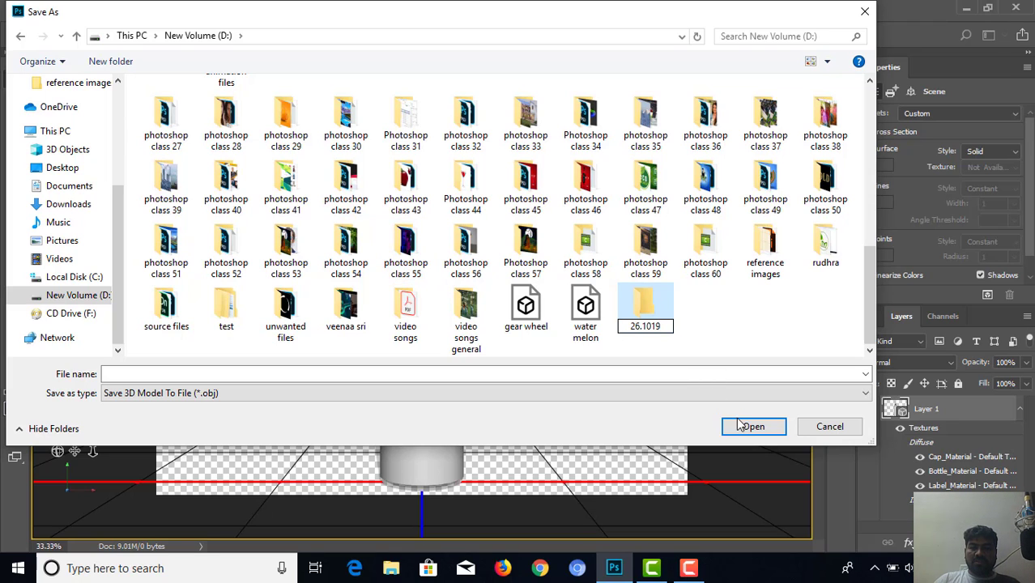
key(BackSpace)
key(BackSpace)
key(BackSpace)
key(BackSpace)
key(BackSpace)
key(BackSpace)
key(BackSpace)
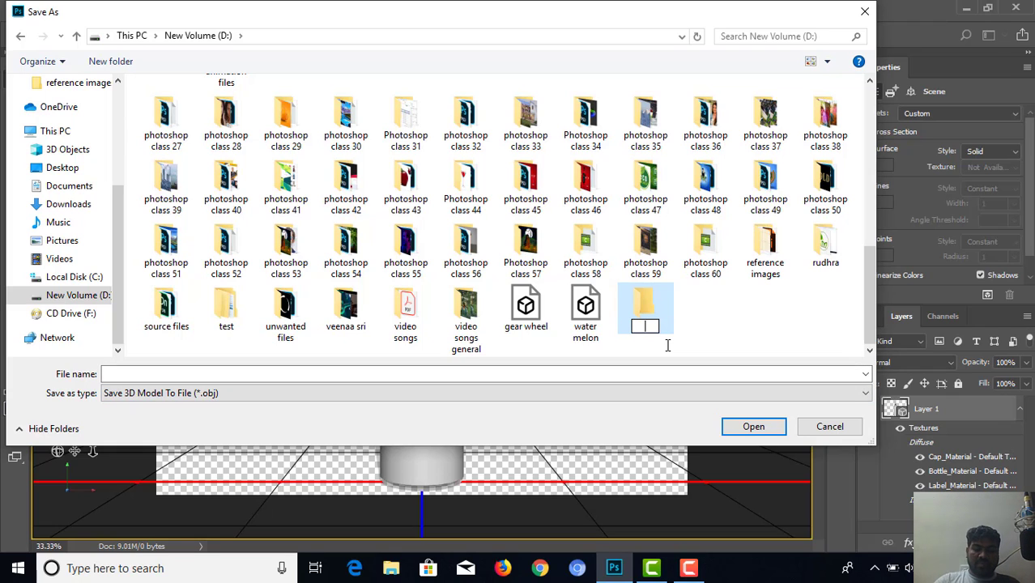
Step: Name the new folder "Photoshop class 61" and open it as the save location
text(Photo)
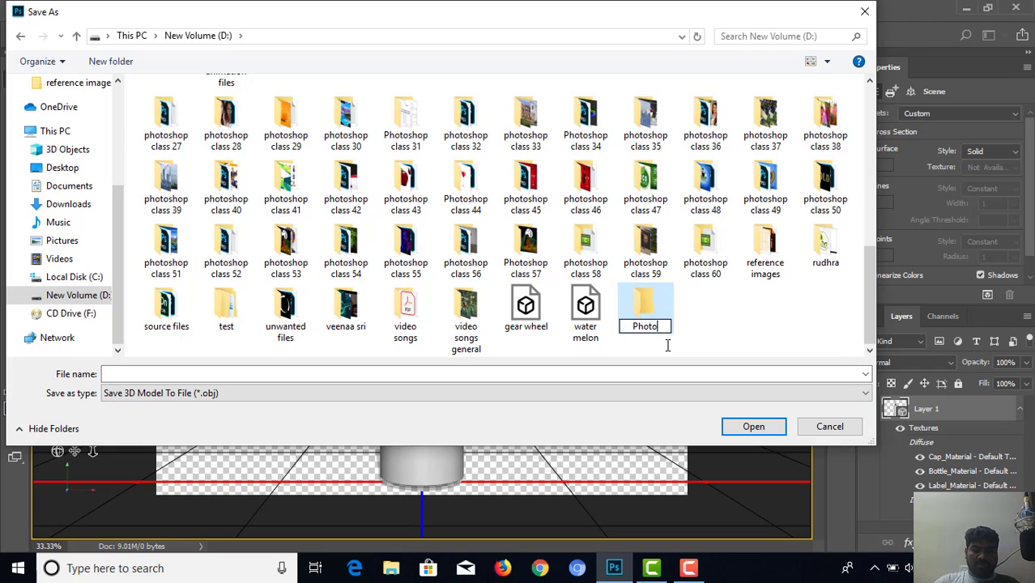
text(shop )
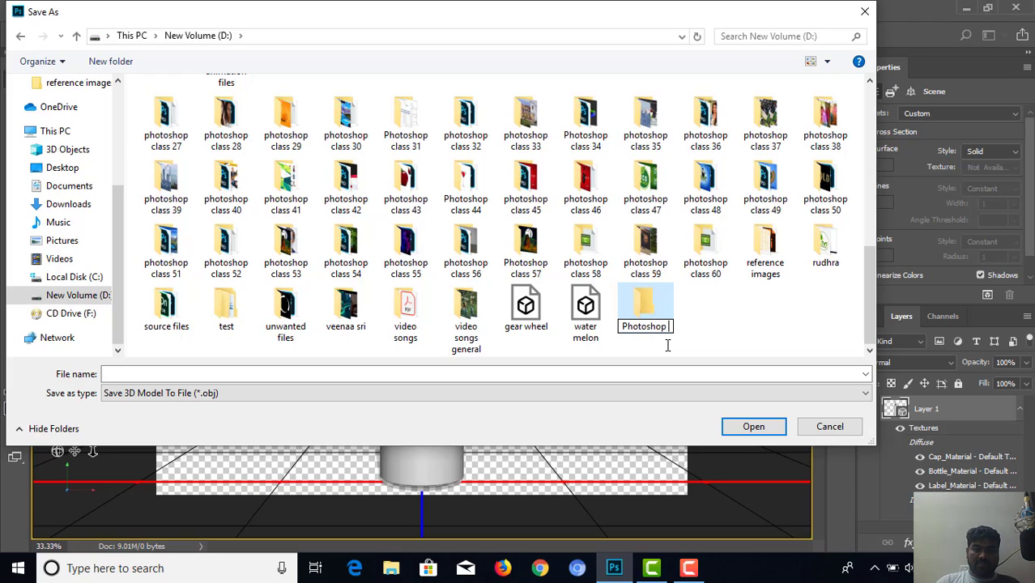
text(class)
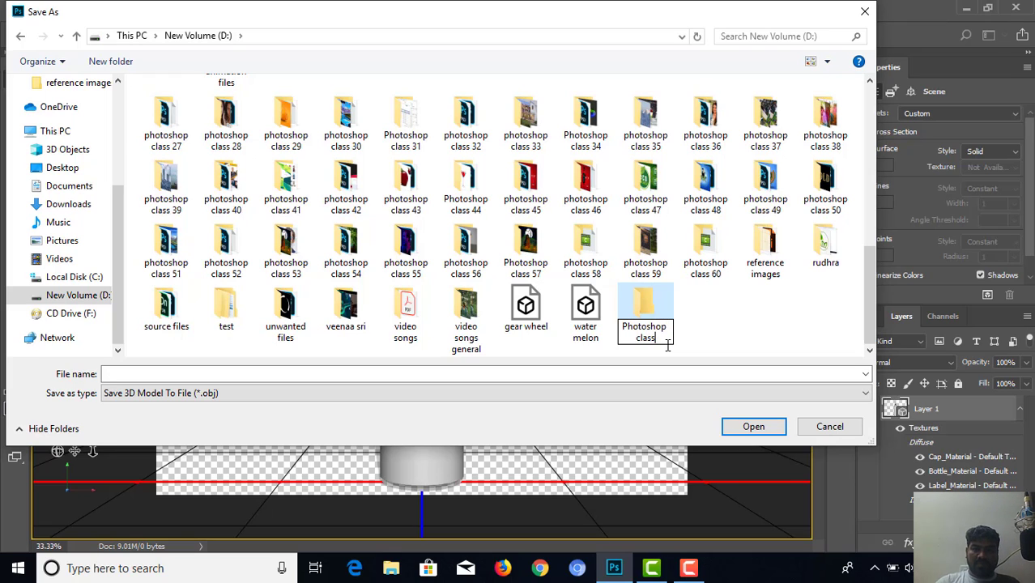
text( 6)
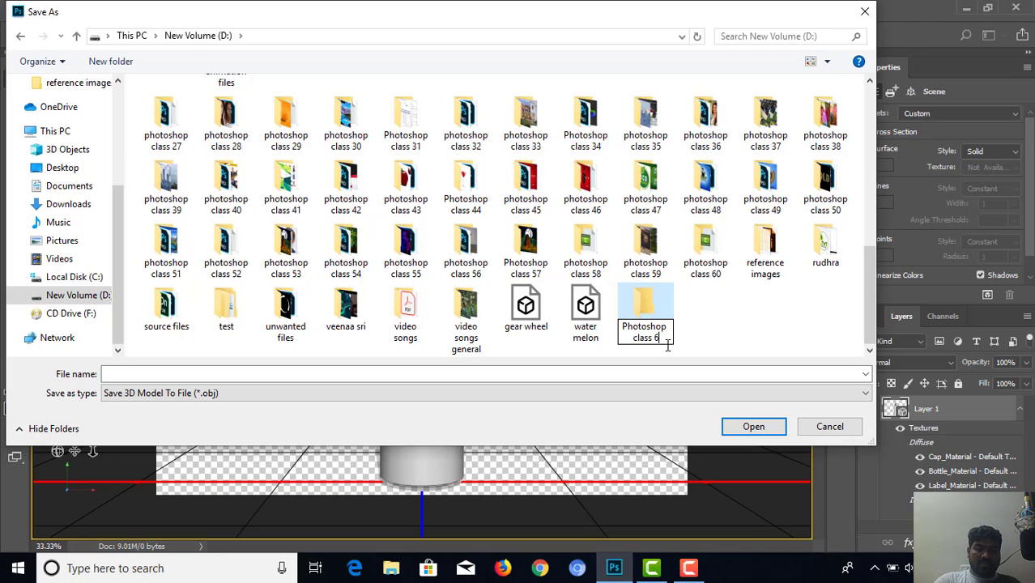
text(1)
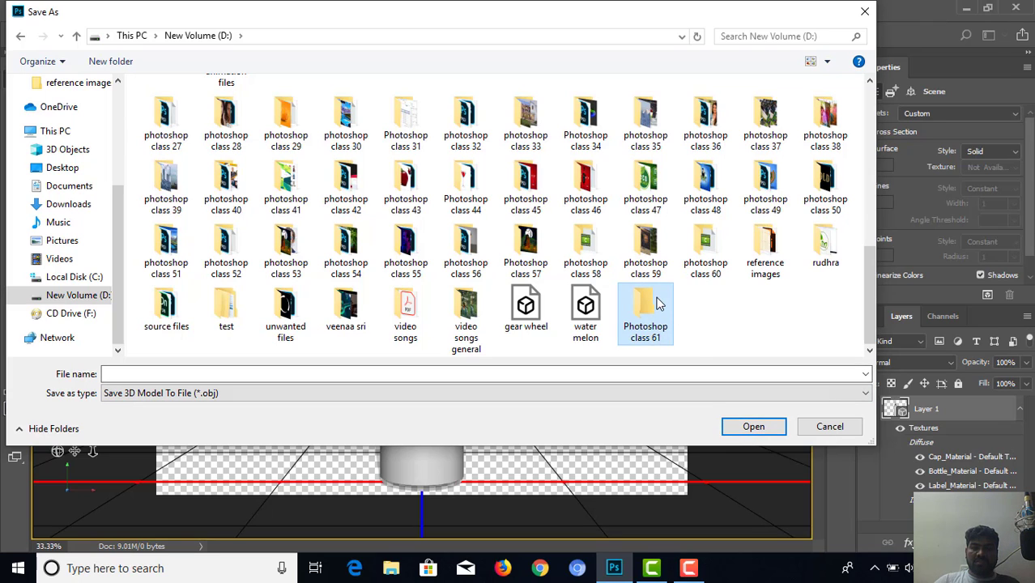
click(745, 427)
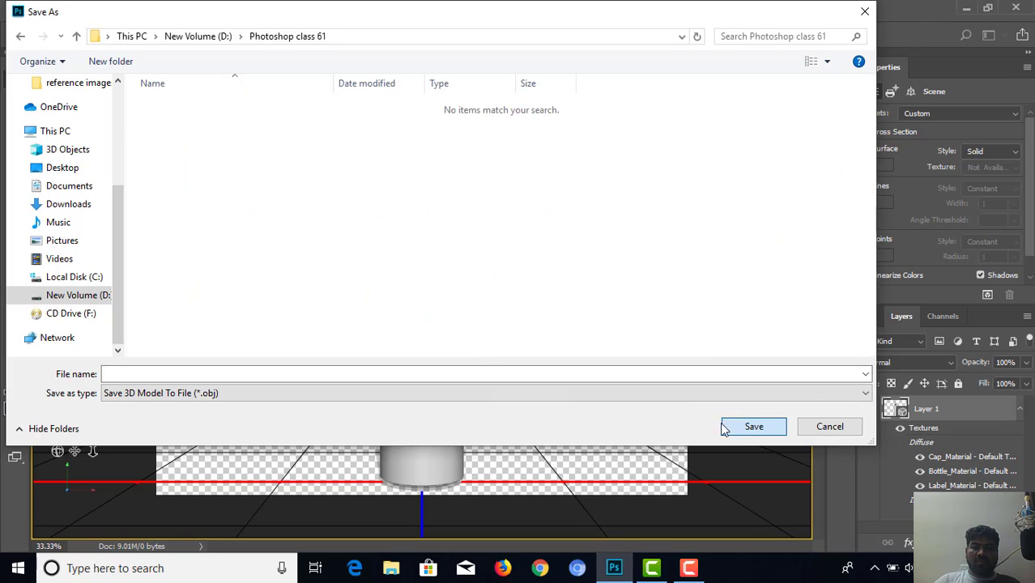
Step: Save the 3D model as "3d obj" in this folder and close the wine bottle document without saving its changes
click(326, 373)
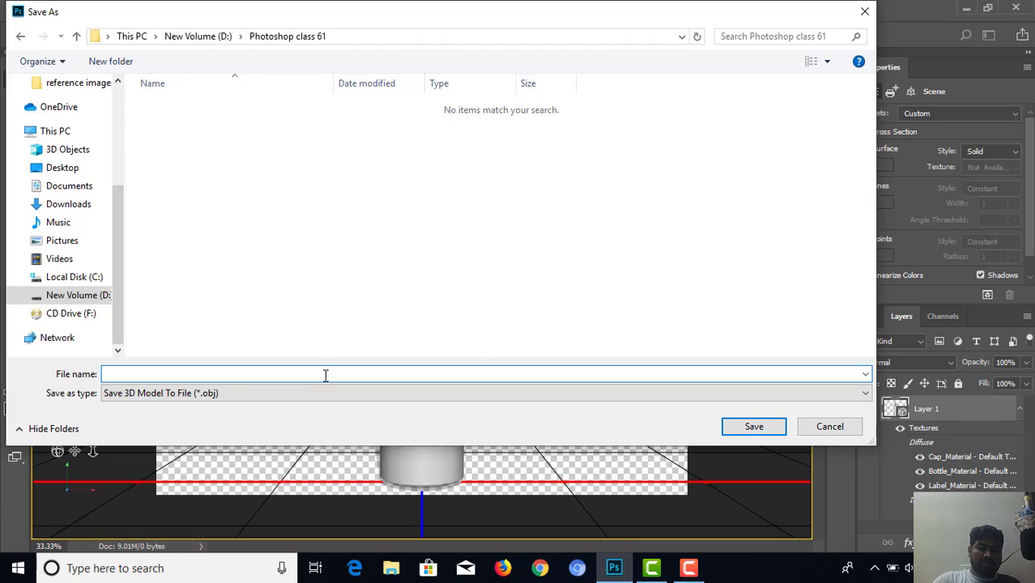
text(3d obj)
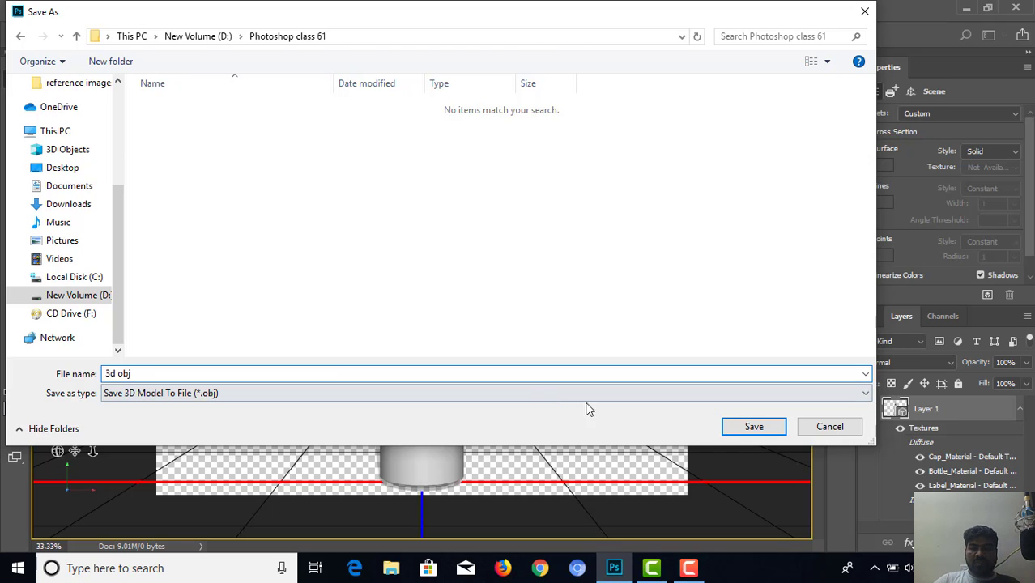
click(755, 427)
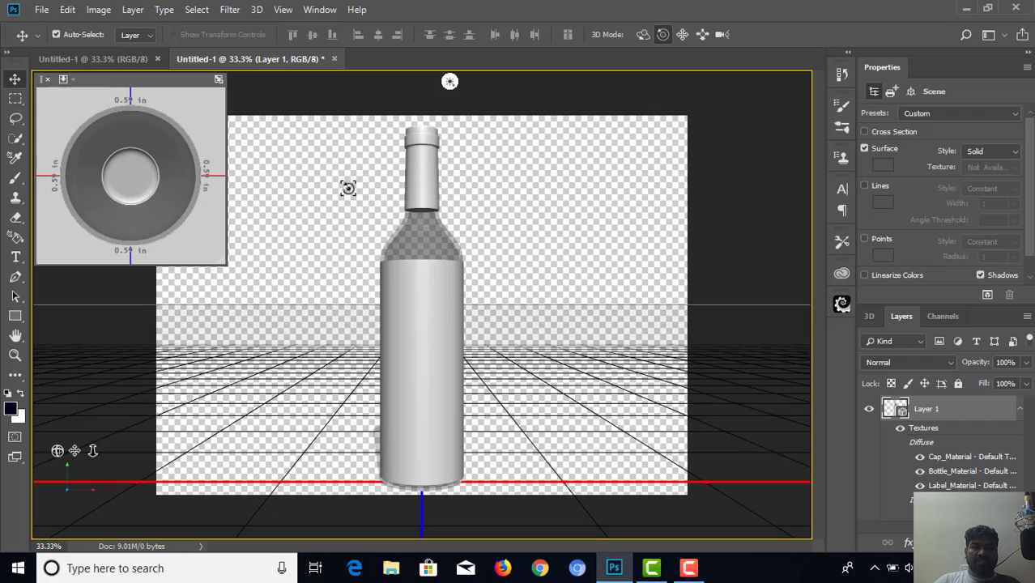
click(335, 60)
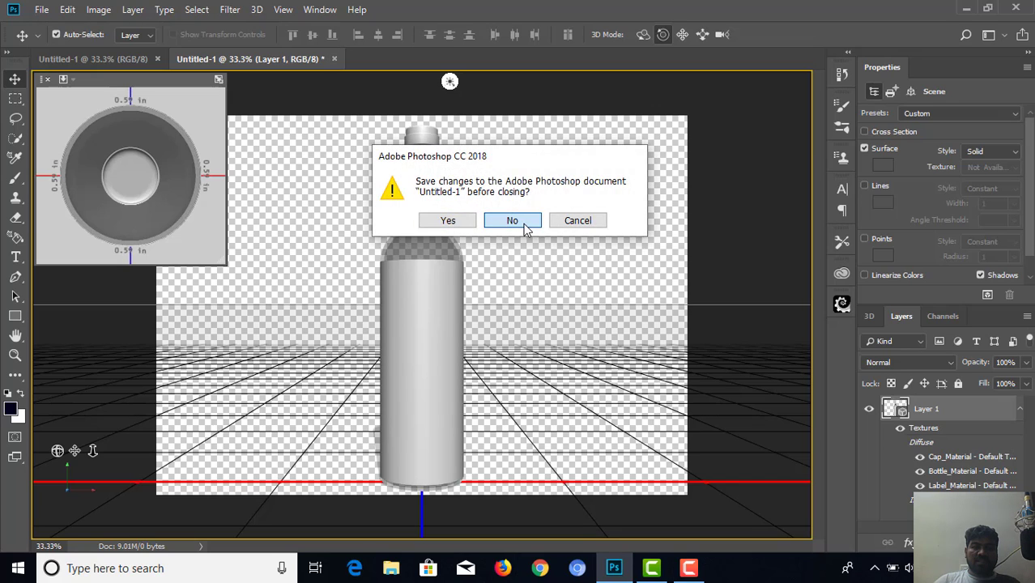
click(524, 224)
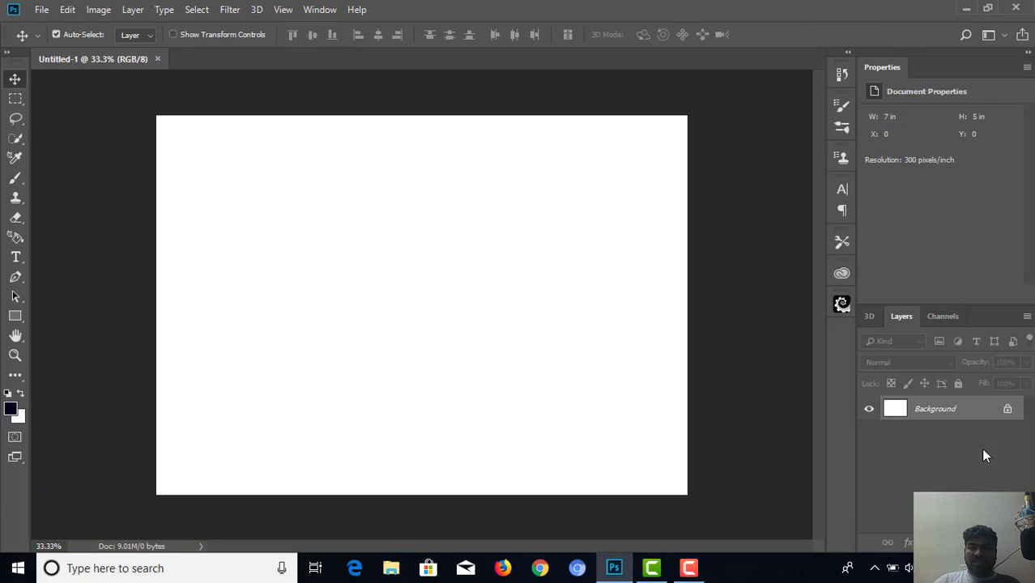
Step: Add a new empty layer to the remaining blank document and delete its Background layer
click(990, 543)
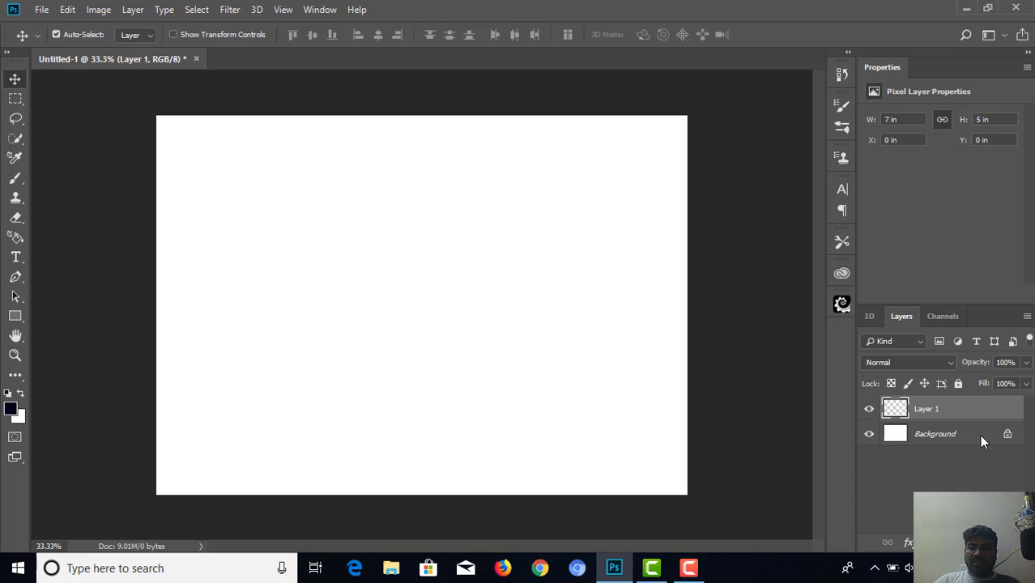
click(981, 440)
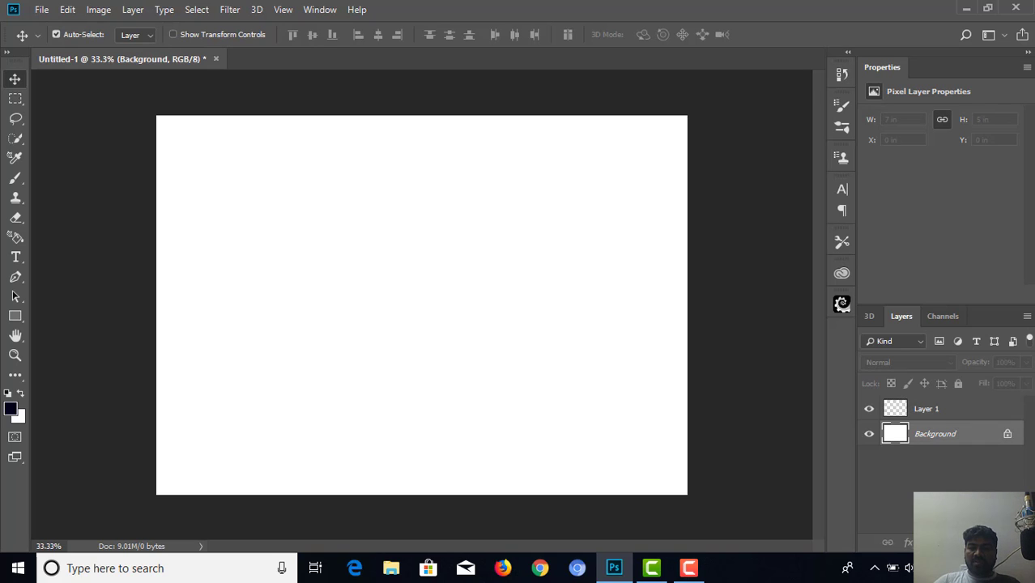
key(Delete)
click(447, 225)
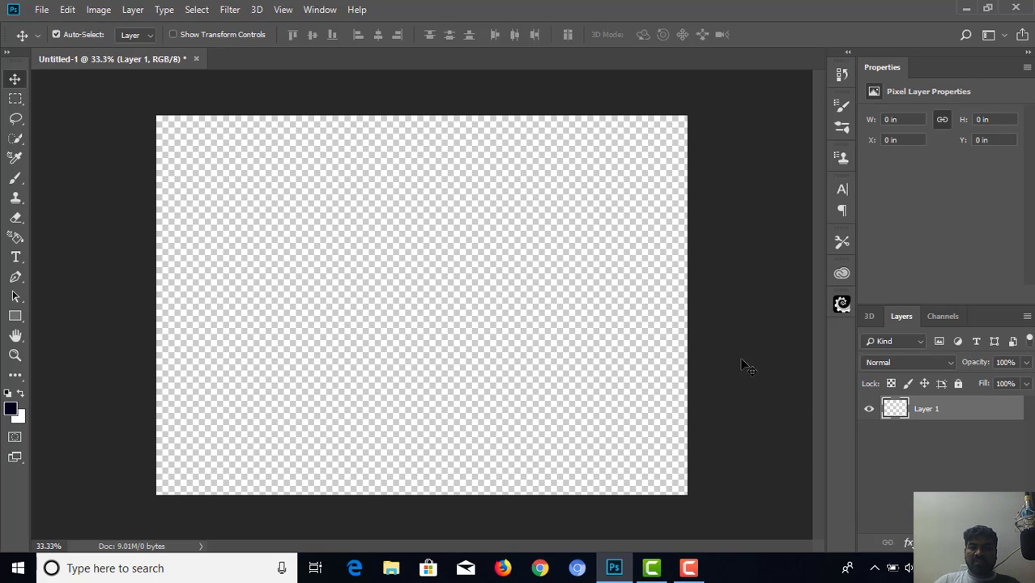
Step: Start a path with the Pen tool by placing its first anchor point slightly right of the canvas centre, in the upper part
click(16, 280)
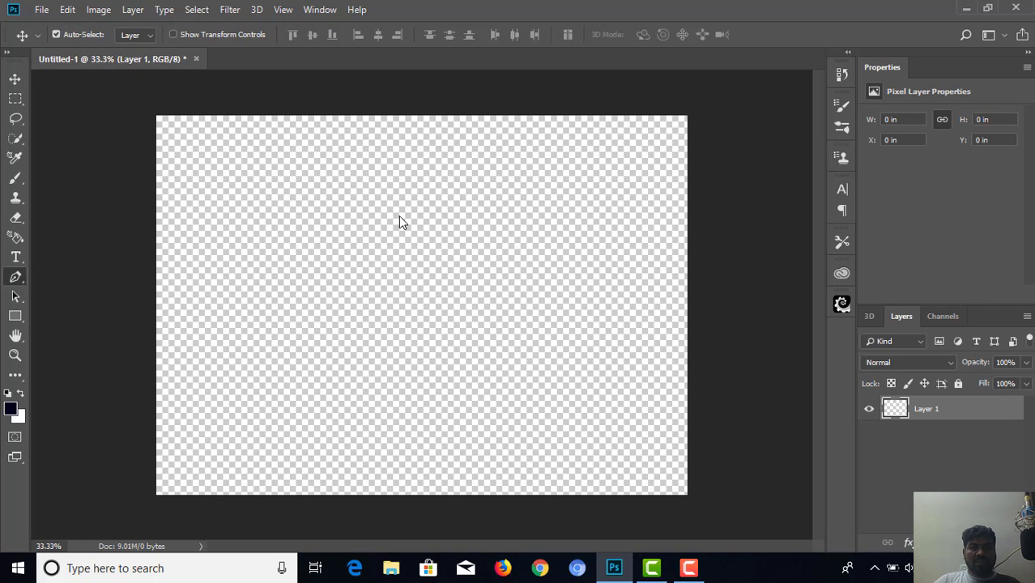
key(ctrl+plus)
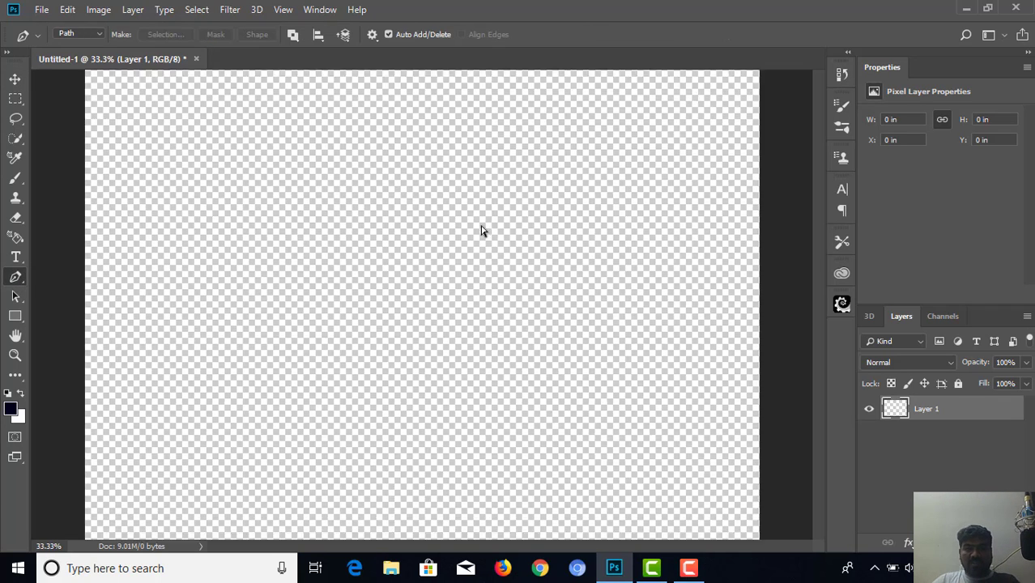
key(ctrl+minus)
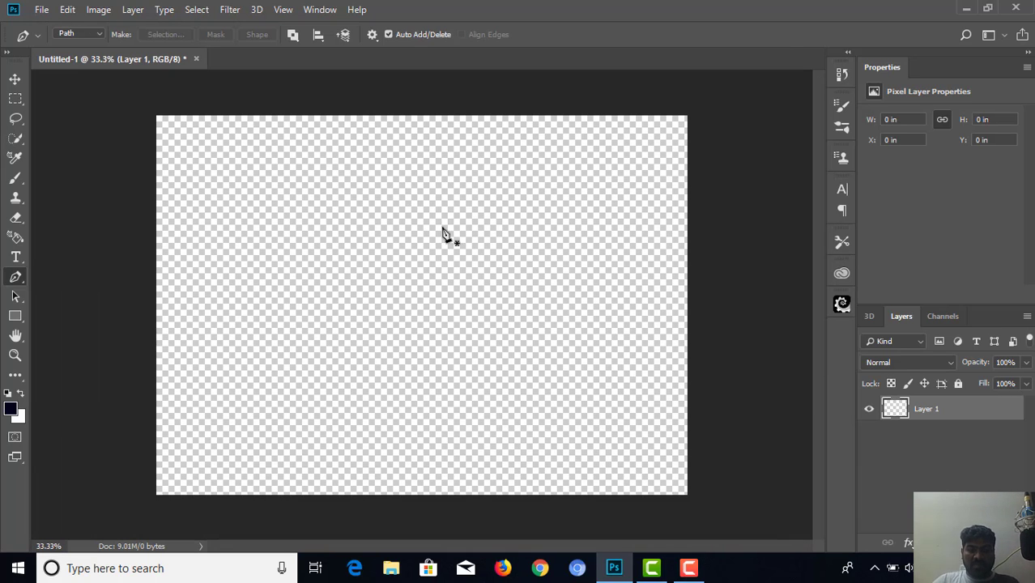
key(ctrl+plus)
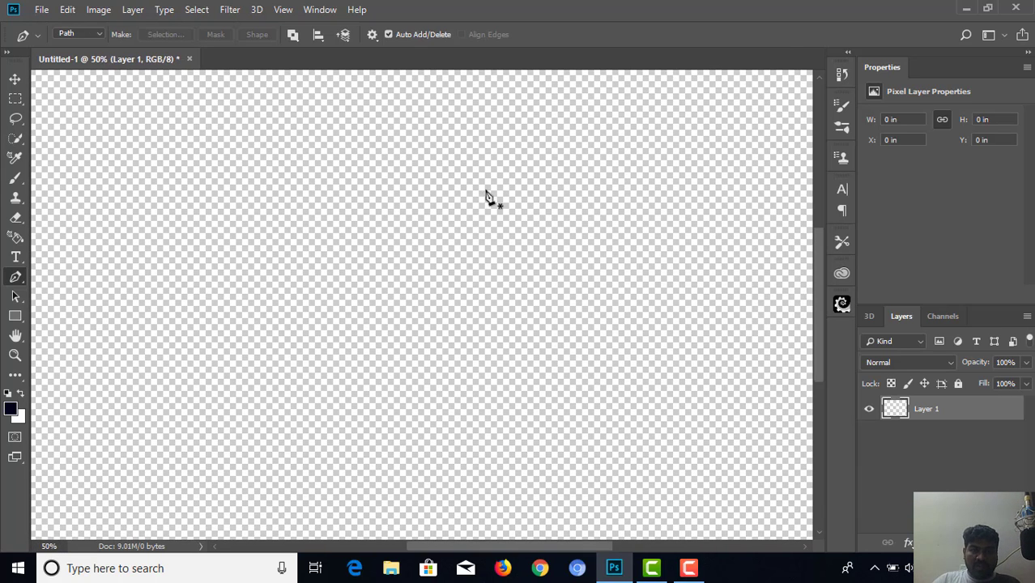
click(486, 189)
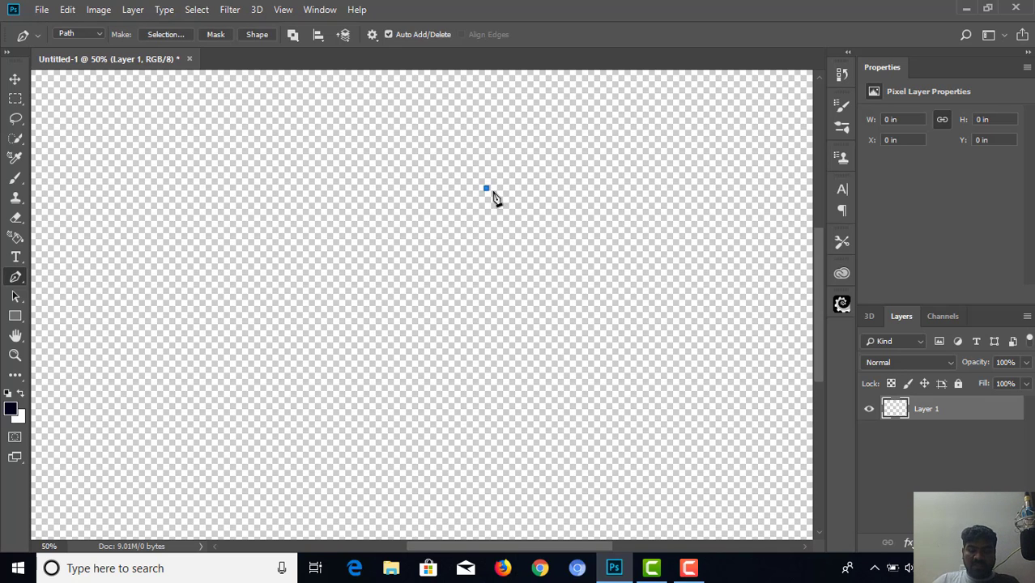
key(ctrl+plus)
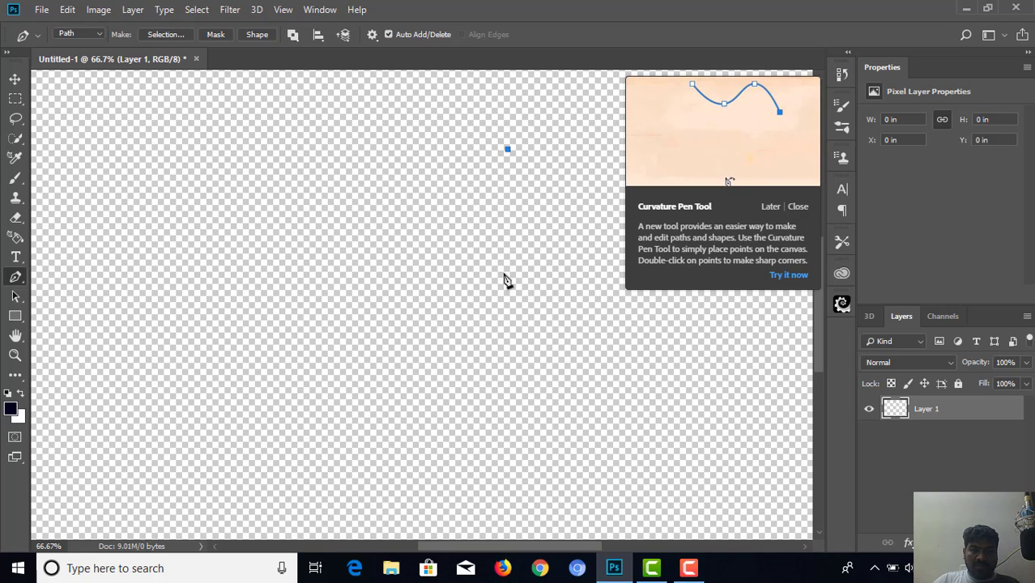
click(508, 266)
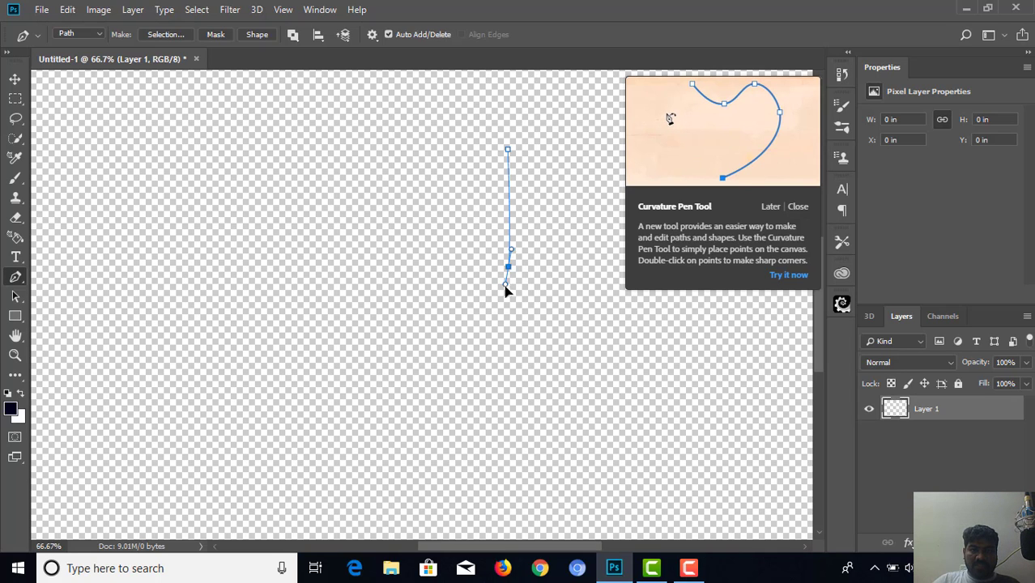
drag(508, 298, 509, 297)
key(ctrl+z)
click(508, 288)
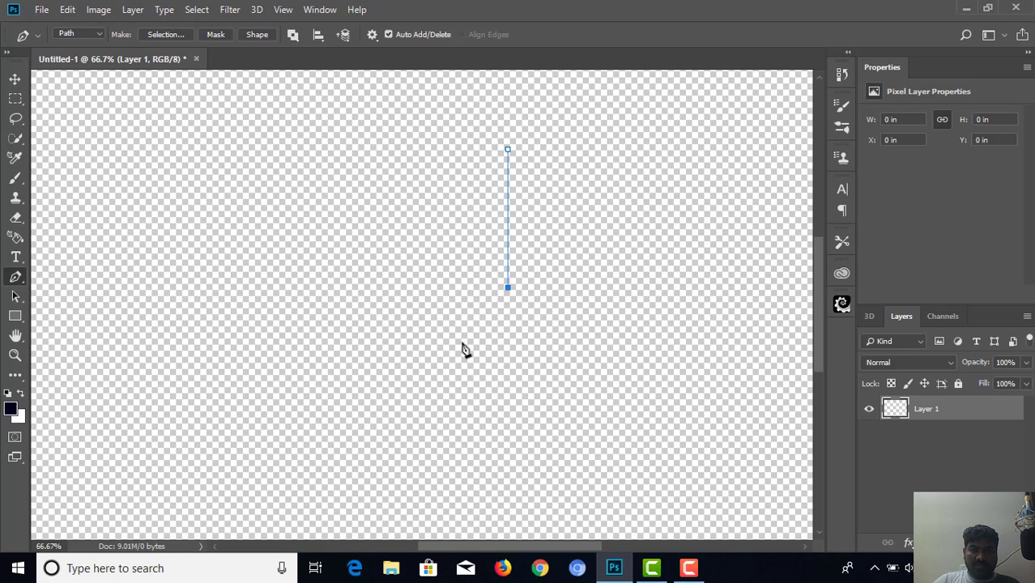
key(ctrl+z)
Step: Extend the path with two curved segments sweeping down and to the left, removing the outgoing handle of each new anchor
drag(477, 344, 421, 402)
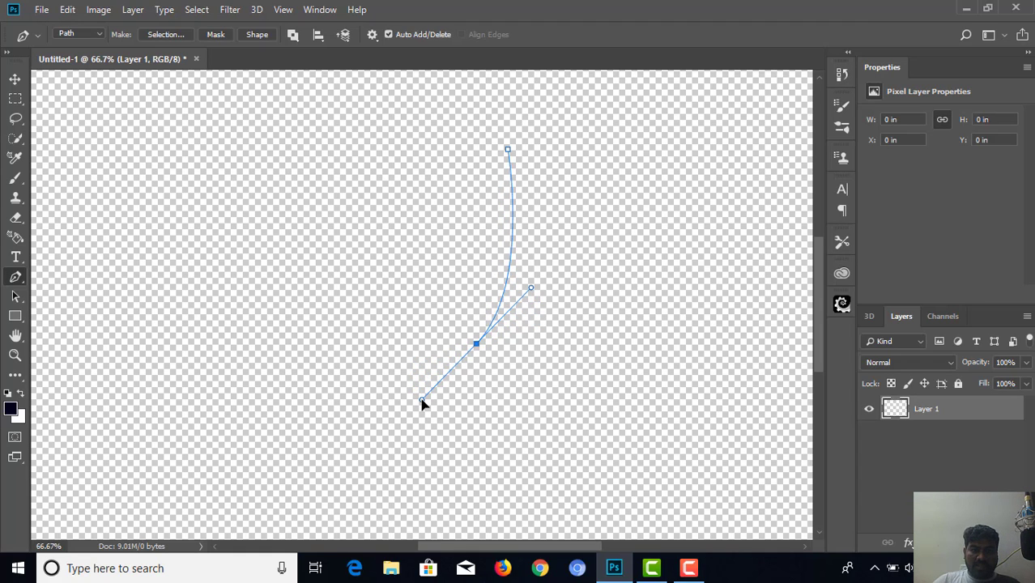
alt+click(477, 345)
drag(429, 360, 402, 362)
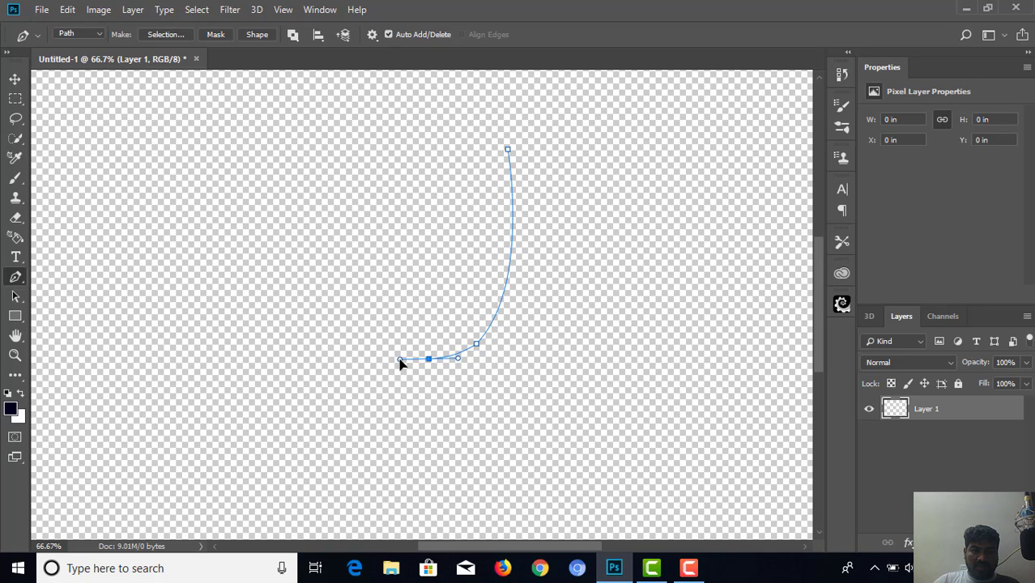
alt+click(429, 360)
Step: Move the curve's middle anchor upward with the Direct Selection Tool and pull its upper handle inward to flatten the bulge
scroll(488, 338, down, 1)
scroll(487, 340, down, 1)
scroll(486, 337, up, 1)
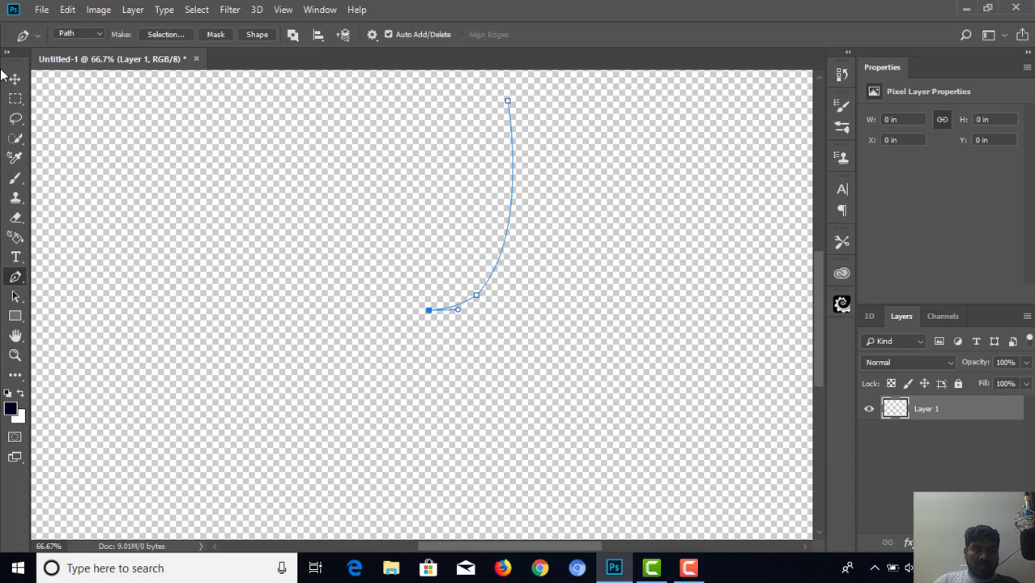
click(15, 298)
click(64, 297)
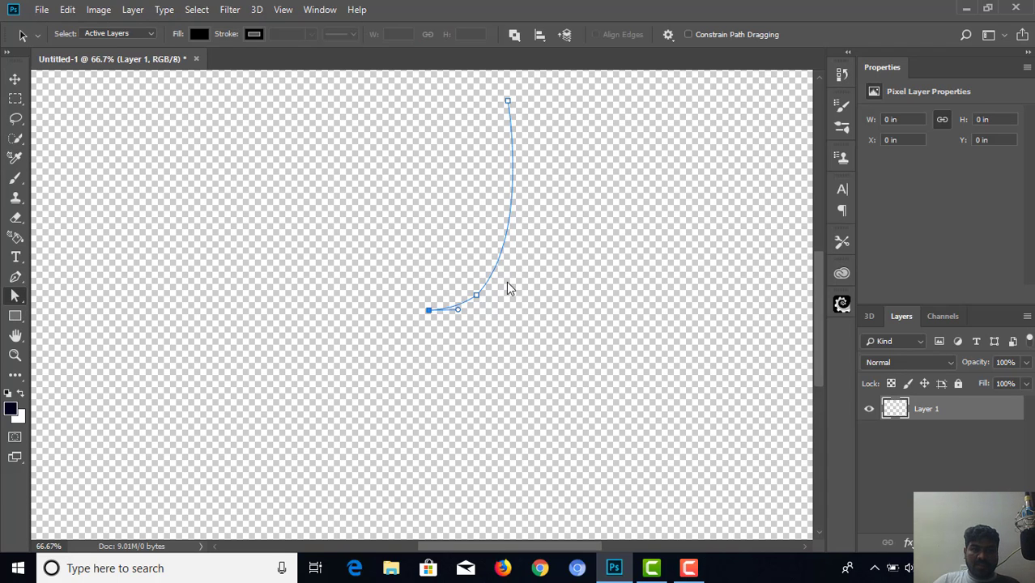
click(478, 301)
drag(478, 304, 483, 270)
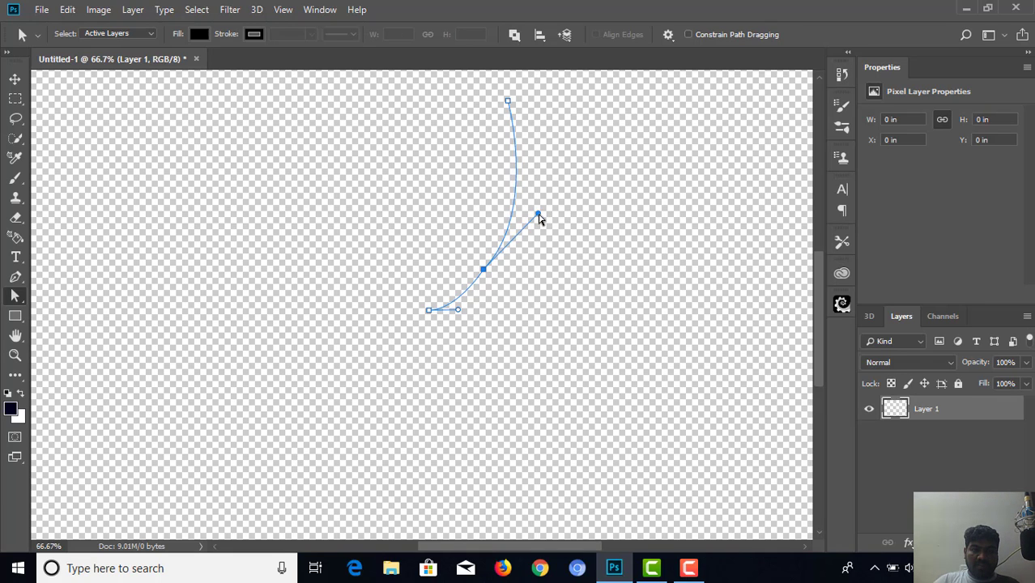
drag(538, 215, 520, 202)
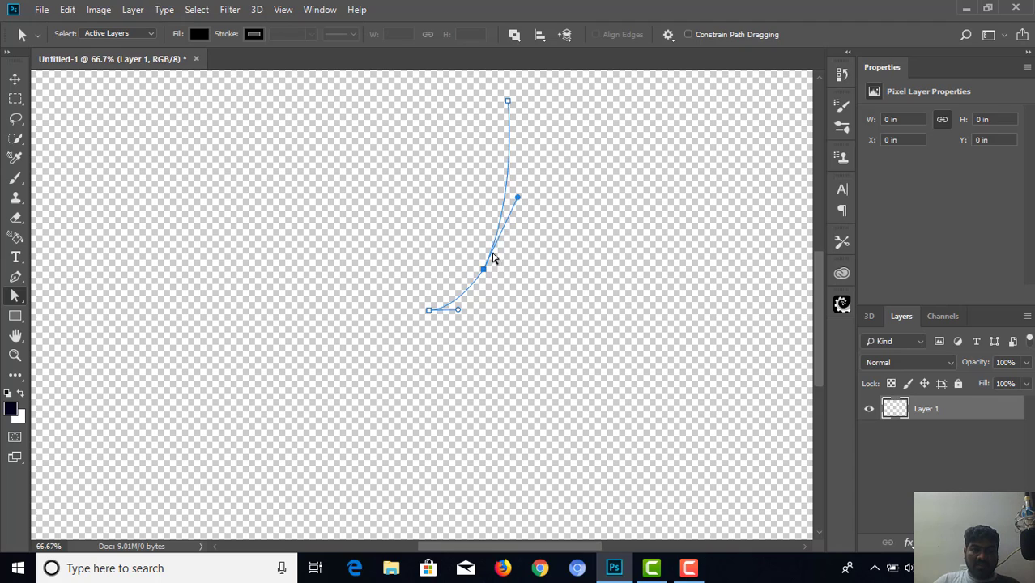
Step: Refine the curve by raising the middle anchor further, adjusting its upper handle and nudging the path's top anchor
drag(483, 270, 488, 263)
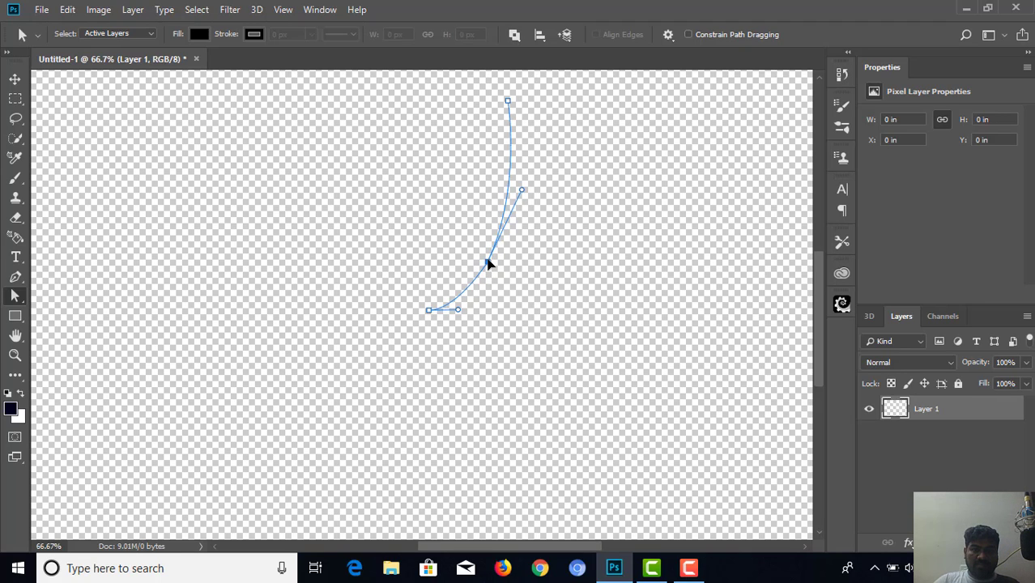
drag(522, 193, 512, 206)
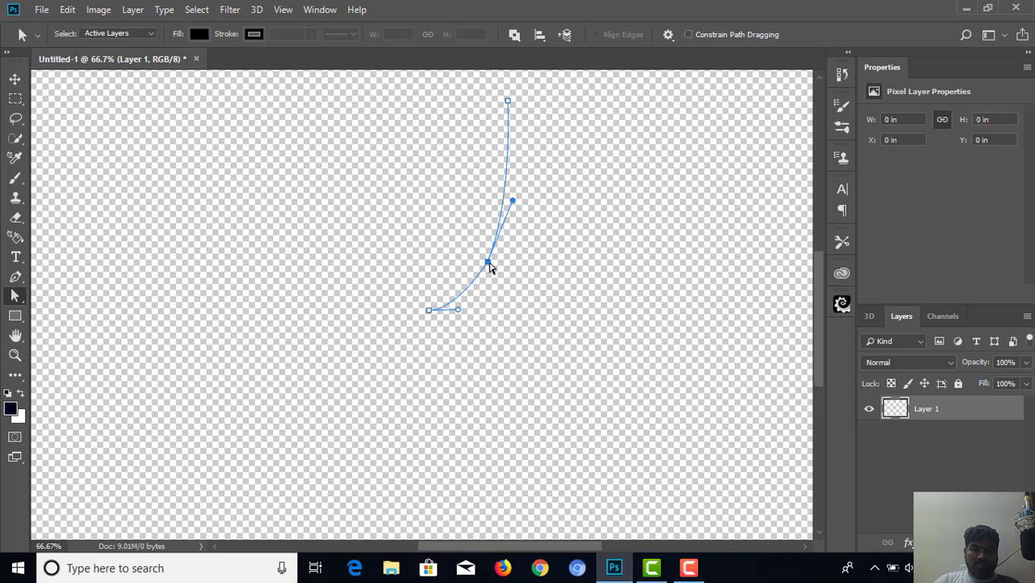
drag(488, 262, 488, 254)
drag(518, 191, 520, 191)
drag(508, 105, 508, 103)
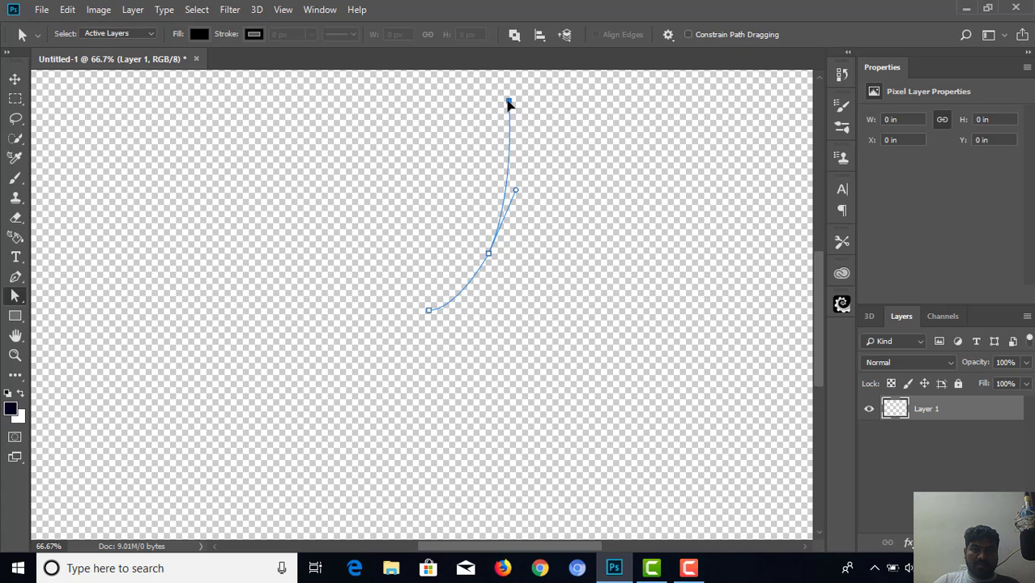
click(461, 286)
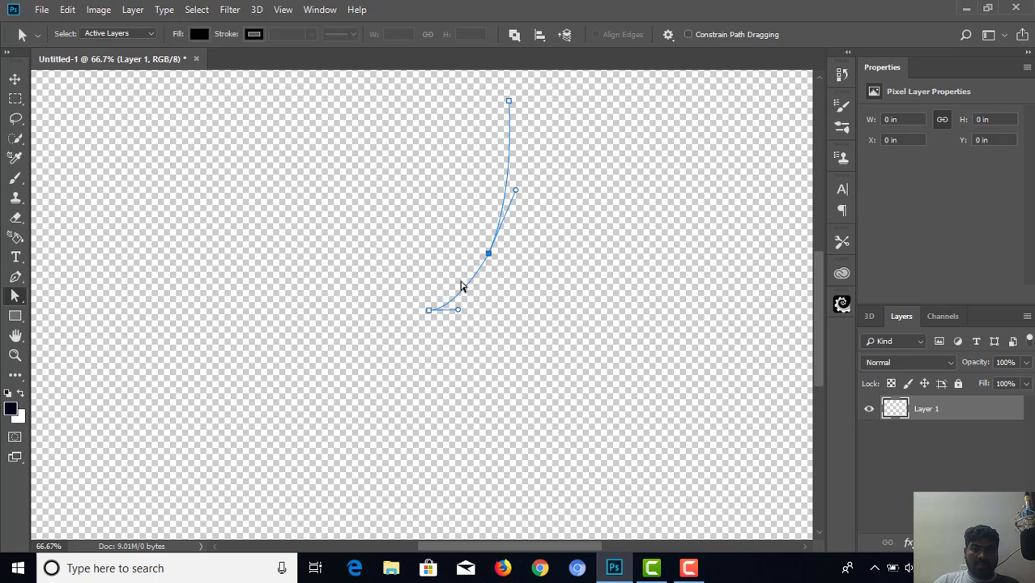
Step: Resume the path from its lower-left endpoint with the Pen tool and add a straight vertical stem segment downward
click(429, 313)
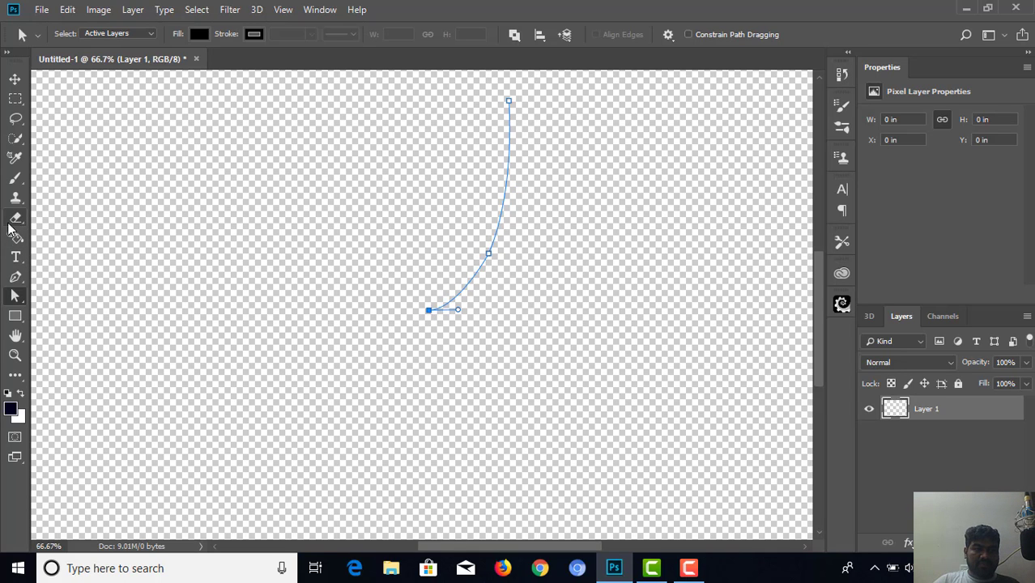
click(16, 276)
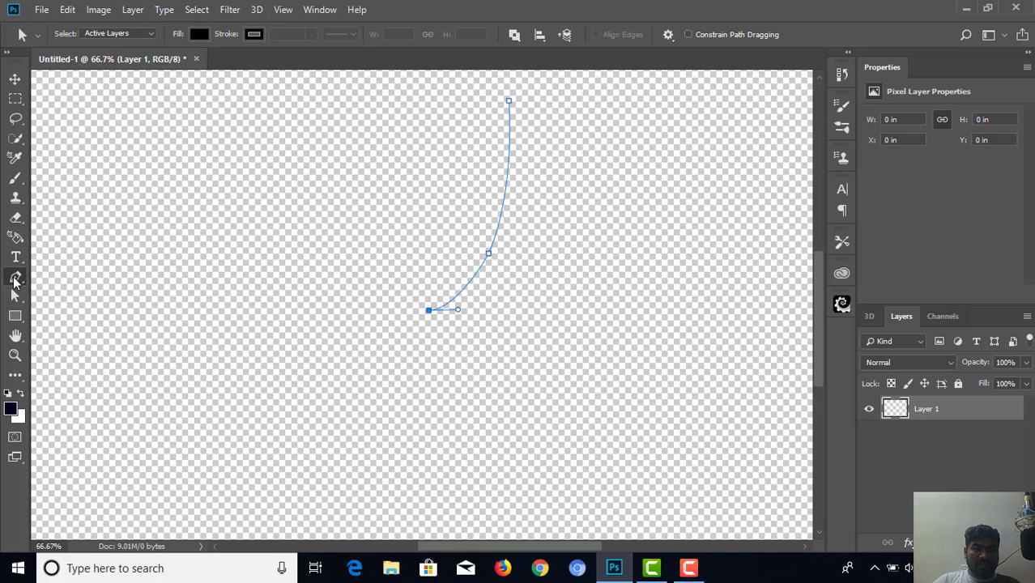
scroll(444, 362, down, 5)
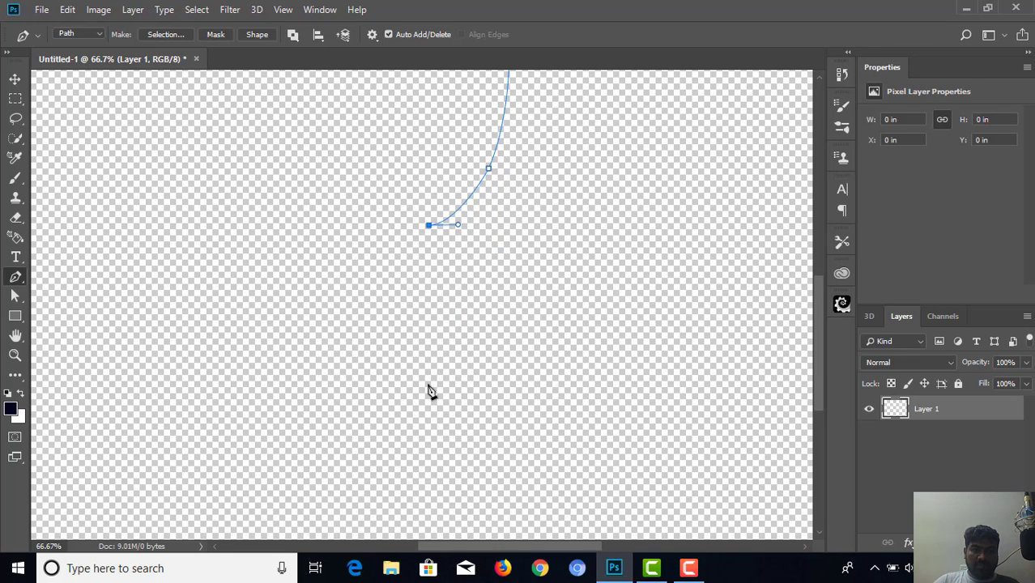
click(429, 384)
Step: Continue the path from the stem's lower end with three short curved segments stepping down to the right as the foot
drag(460, 392, 500, 412)
click(461, 394)
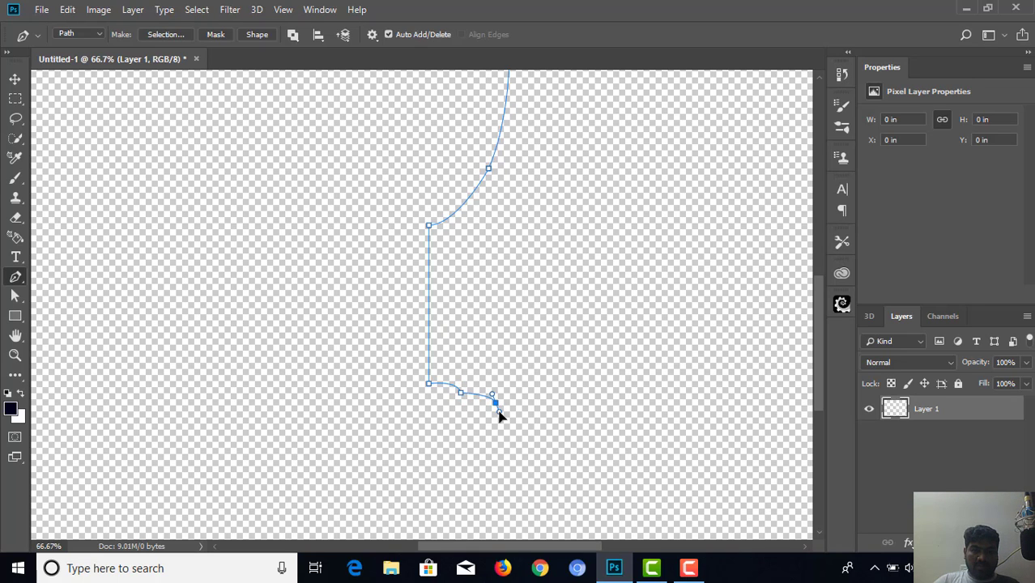
alt+click(496, 403)
drag(518, 403, 522, 410)
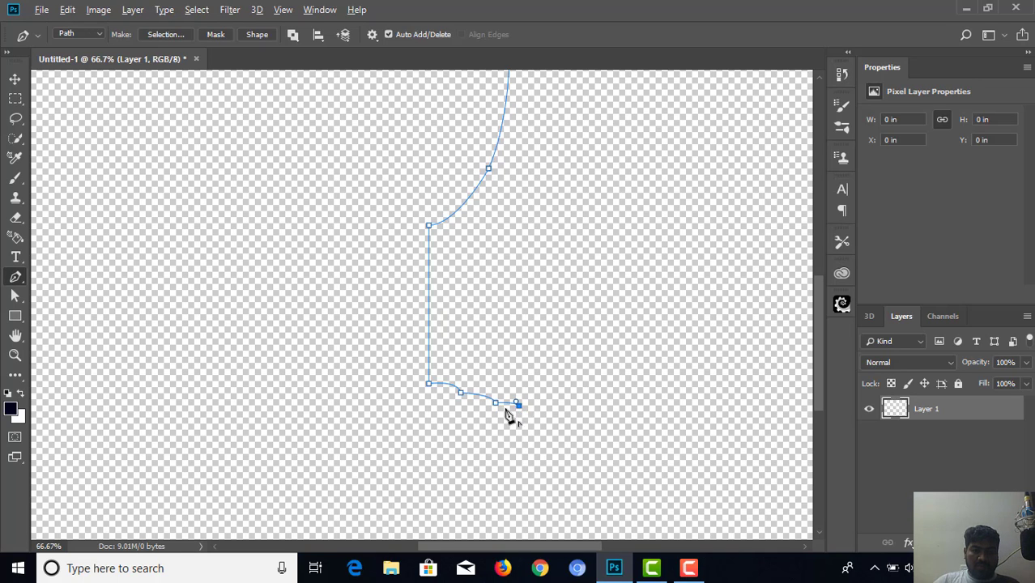
Step: Add a straight horizontal base line from the foot's outer end back to just left of the stem, repositioning its end anchor
click(421, 406)
key(ctrl+z)
key(ctrl+z)
key(ctrl+z)
key(ctrl+z)
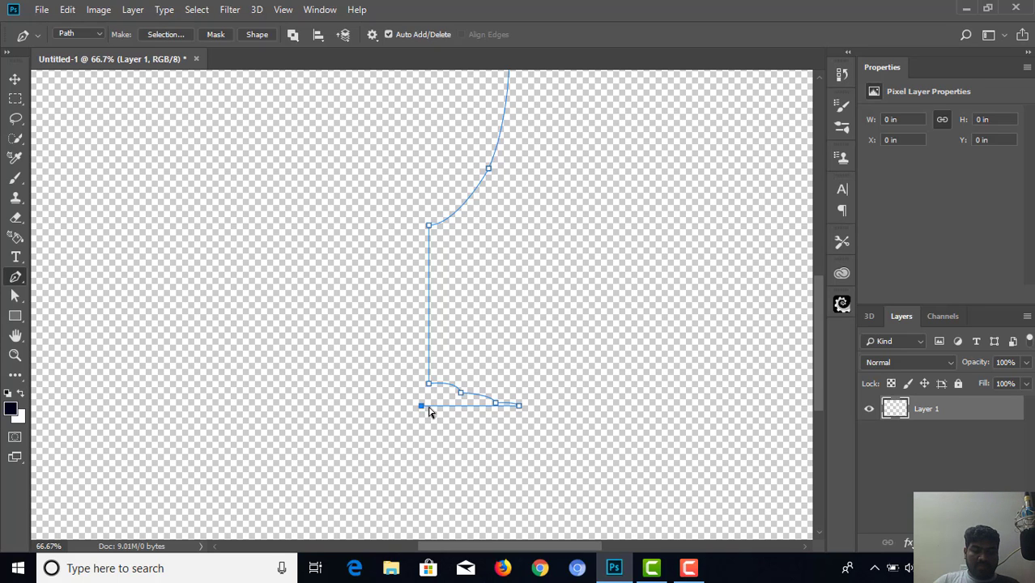
key(ctrl+z)
key(ctrl+z)
Step: Add a straight vertical segment from the base line's left end up to just above the stem's upper anchor
scroll(423, 383, up, 1)
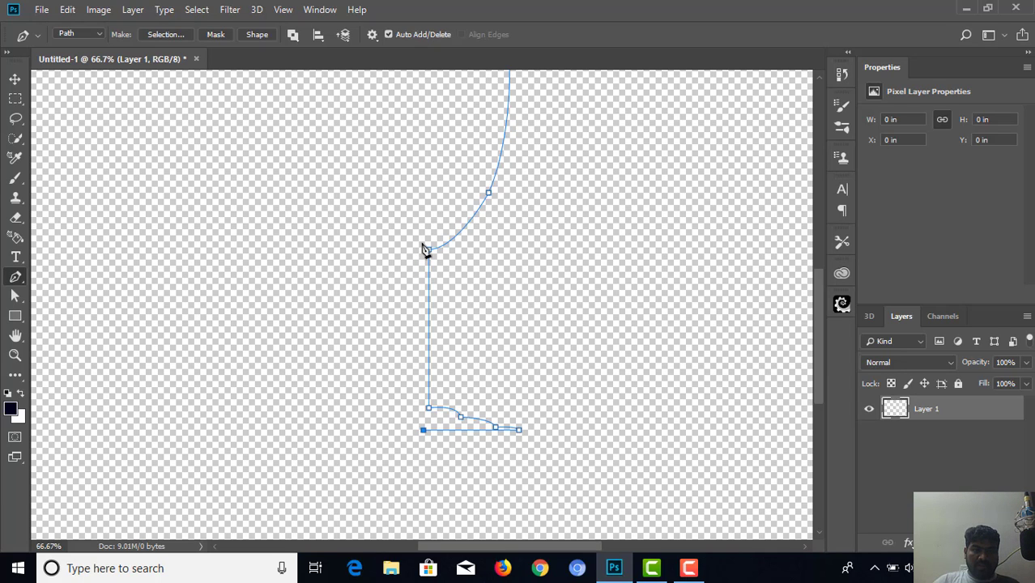
click(422, 243)
scroll(432, 247, up, 2)
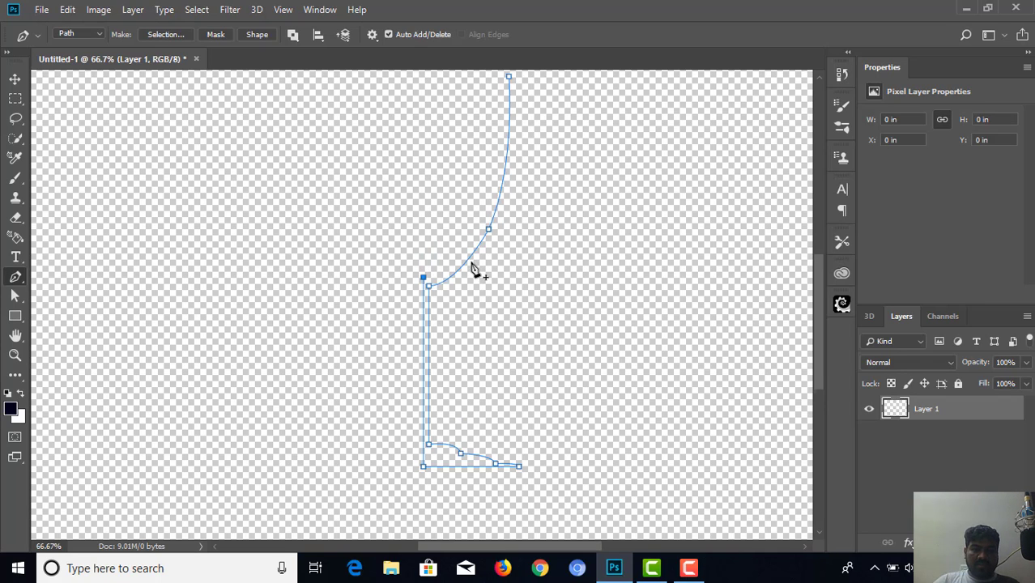
scroll(473, 269, up, 1)
scroll(454, 284, up, 1)
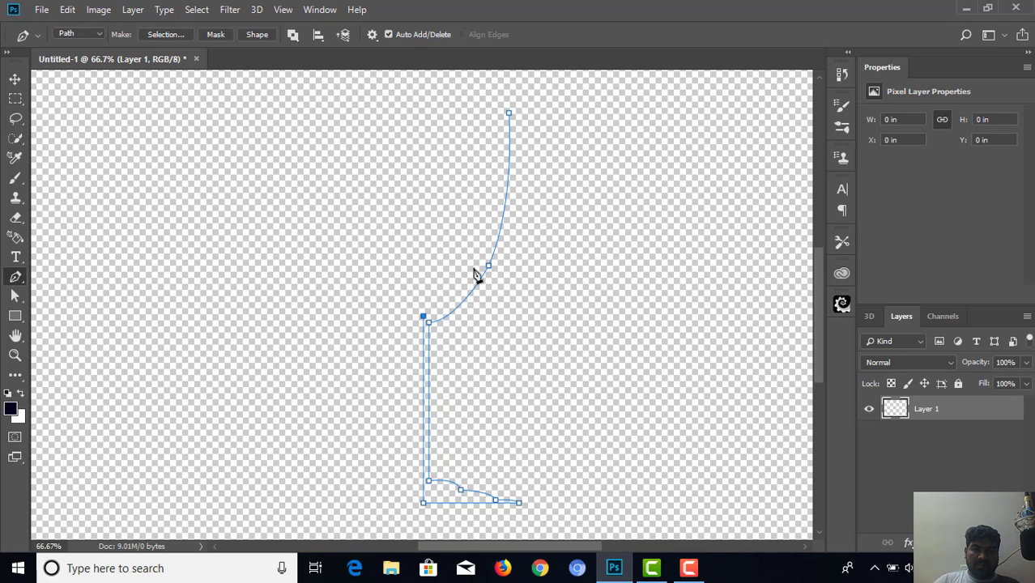
Step: Trace the inside of the bowl with two curved segments up to the rim, removing the outgoing handle of each new anchor
drag(482, 260, 509, 203)
alt+click(484, 261)
scroll(497, 246, up, 3)
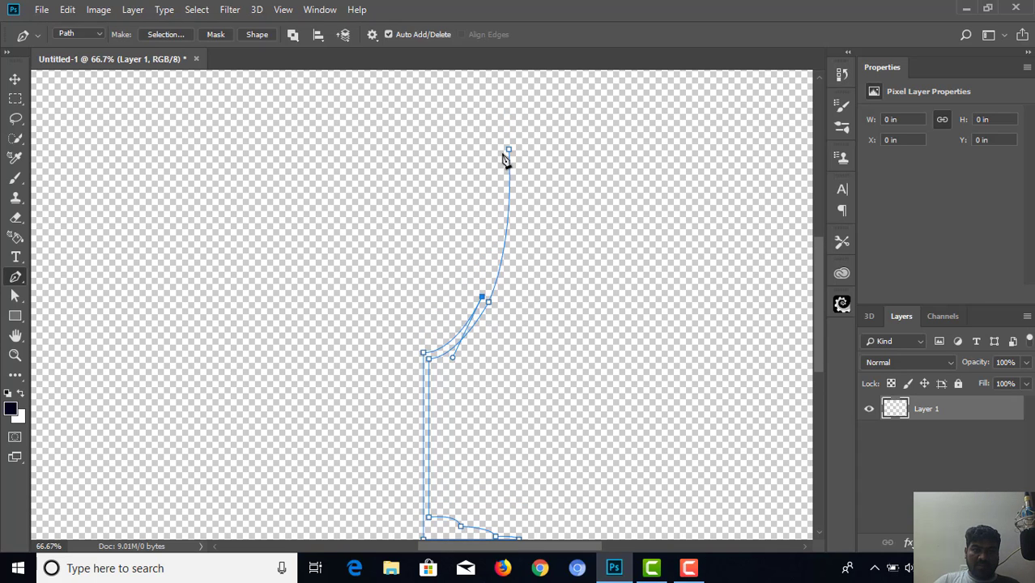
drag(506, 154, 501, 134)
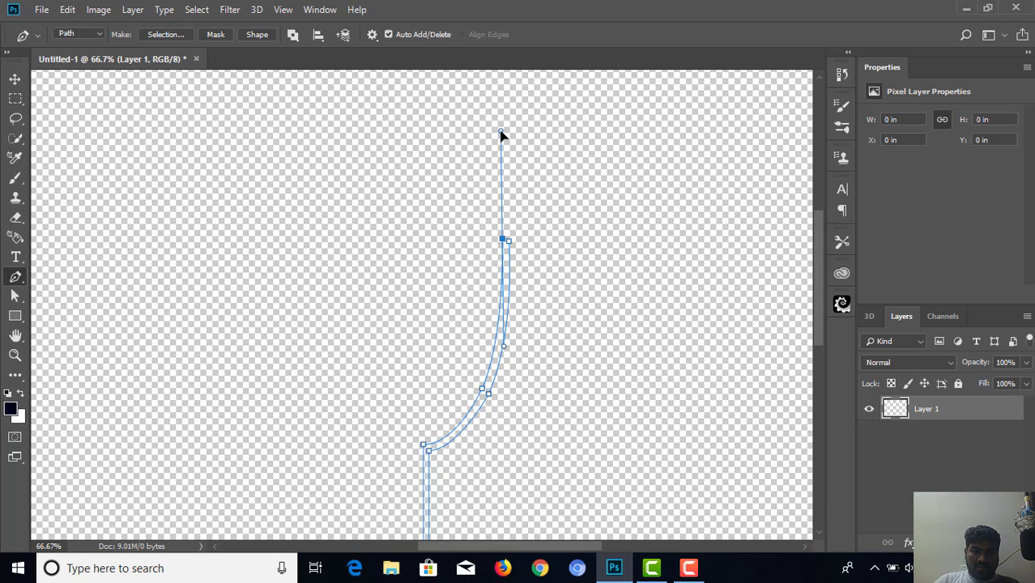
alt+click(503, 241)
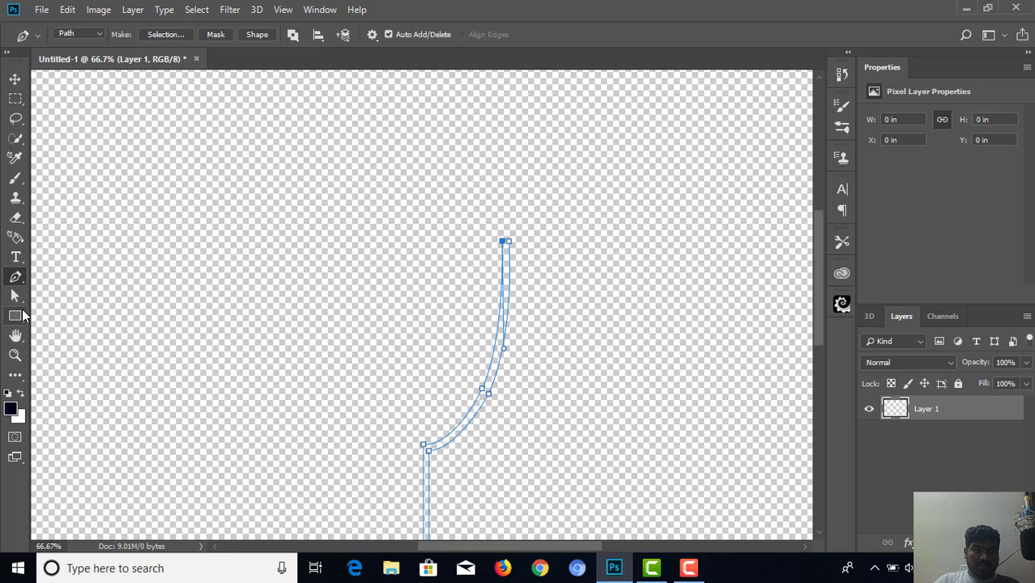
Step: Select the inner outline's three upper anchors with the Direct Selection Tool and nudge them together slightly right and vertically into place
click(14, 297)
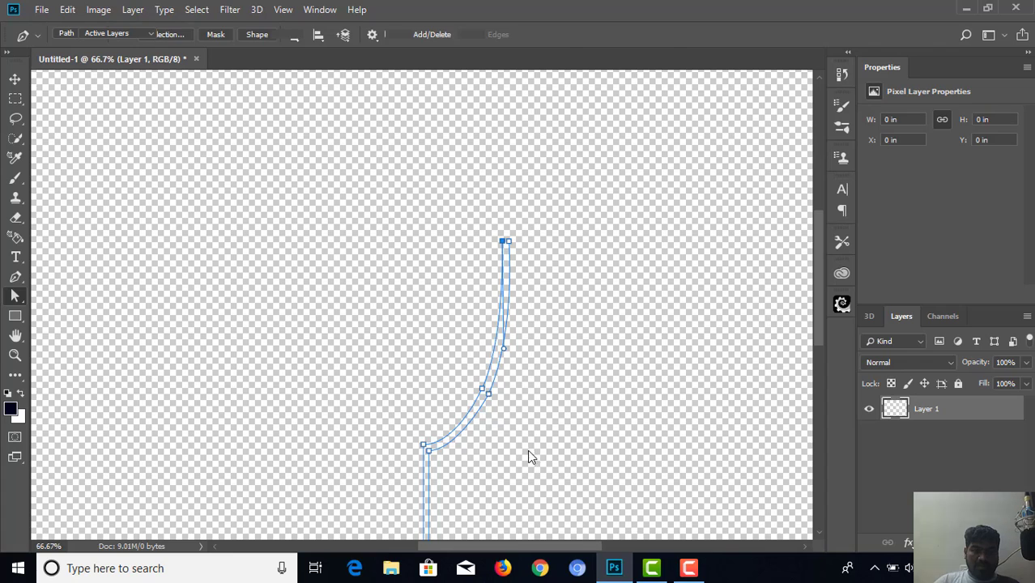
click(483, 391)
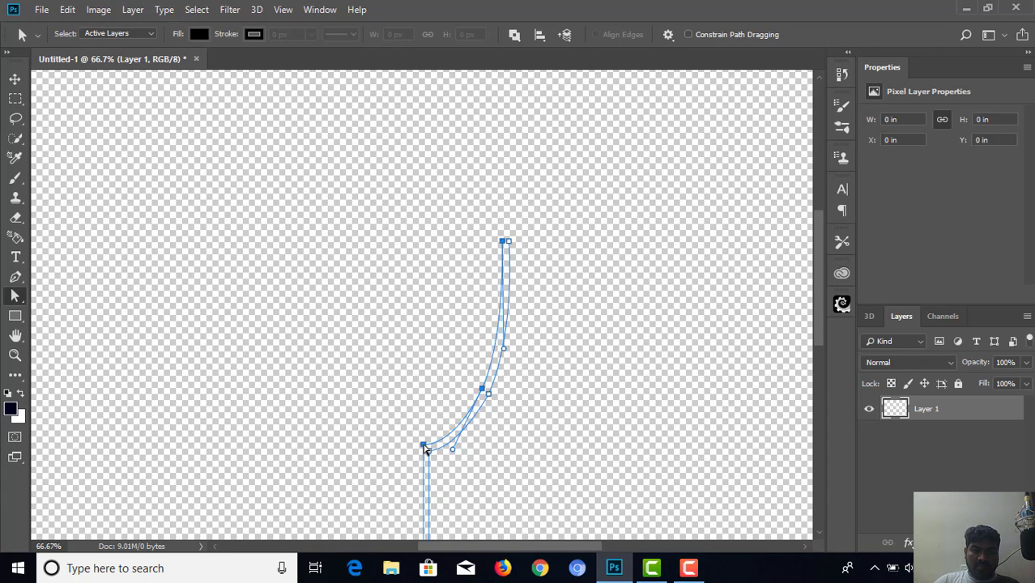
drag(427, 452, 422, 443)
key(Right)
key(Right)
key(Right)
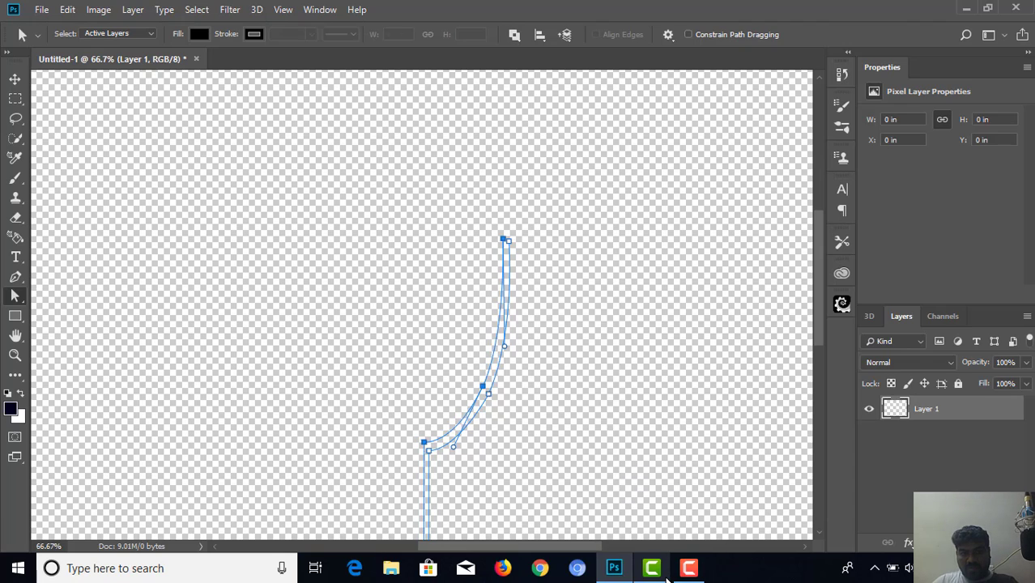
key(Down)
key(Down)
key(Down)
key(Down)
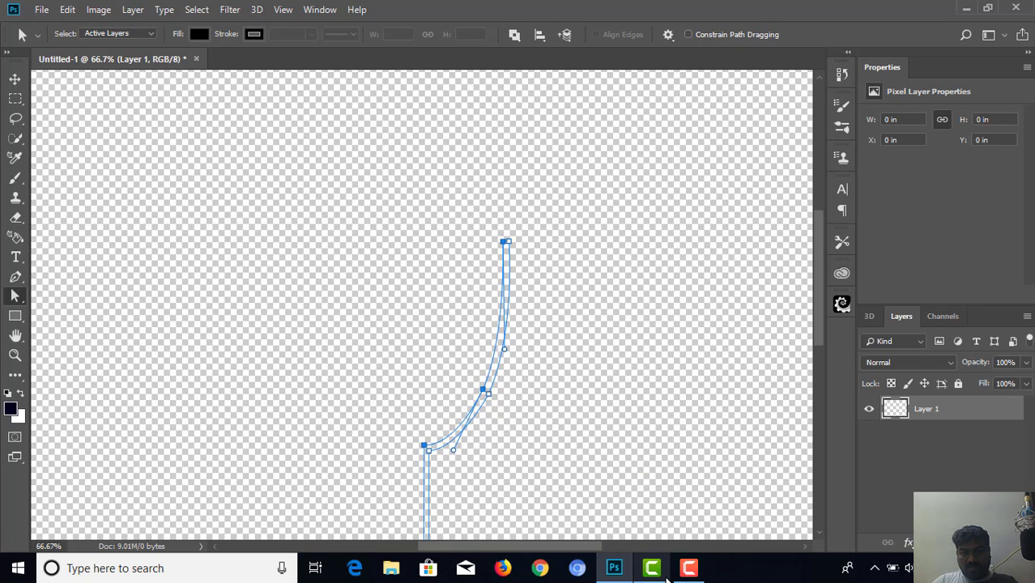
key(Down)
key(Down)
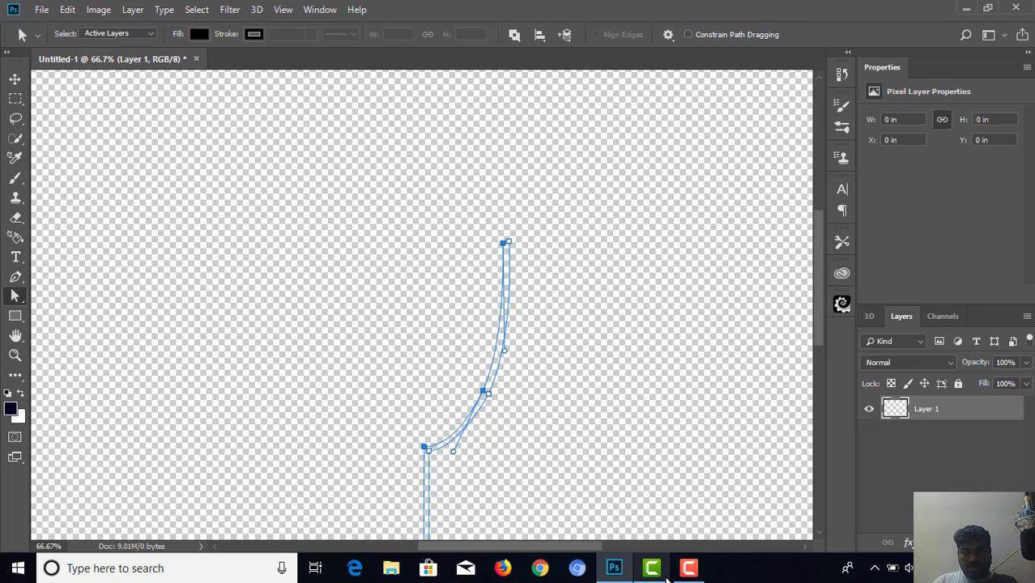
key(Up)
key(Up)
key(Up)
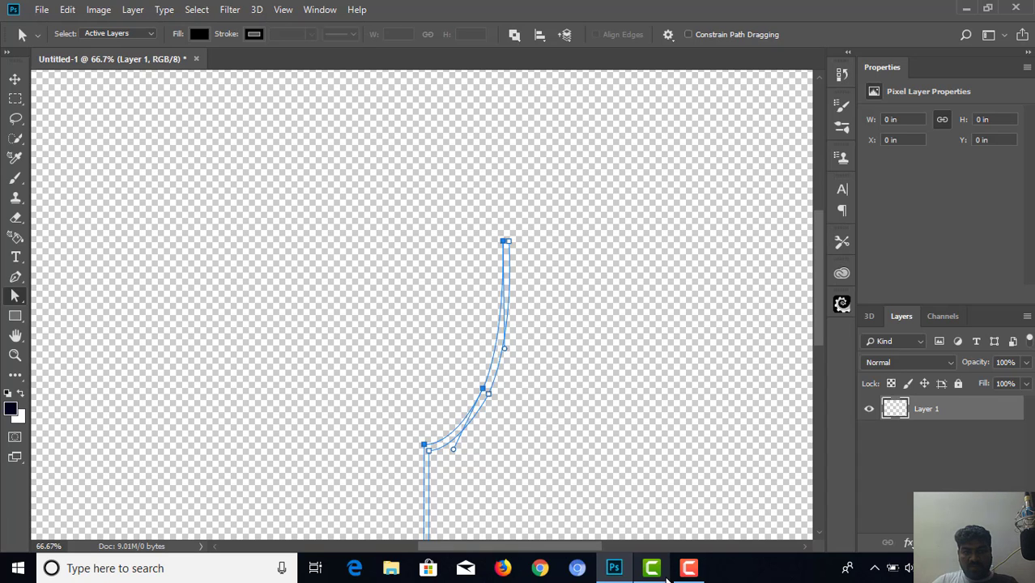
Step: Select only the inner curve's middle anchor and fine-tune its position with small nudges
click(485, 397)
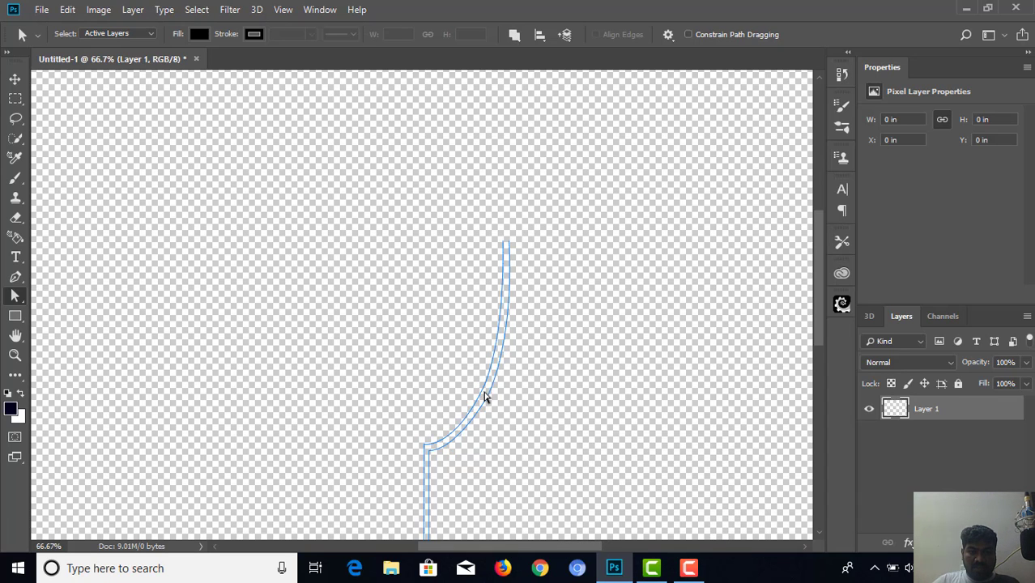
click(484, 392)
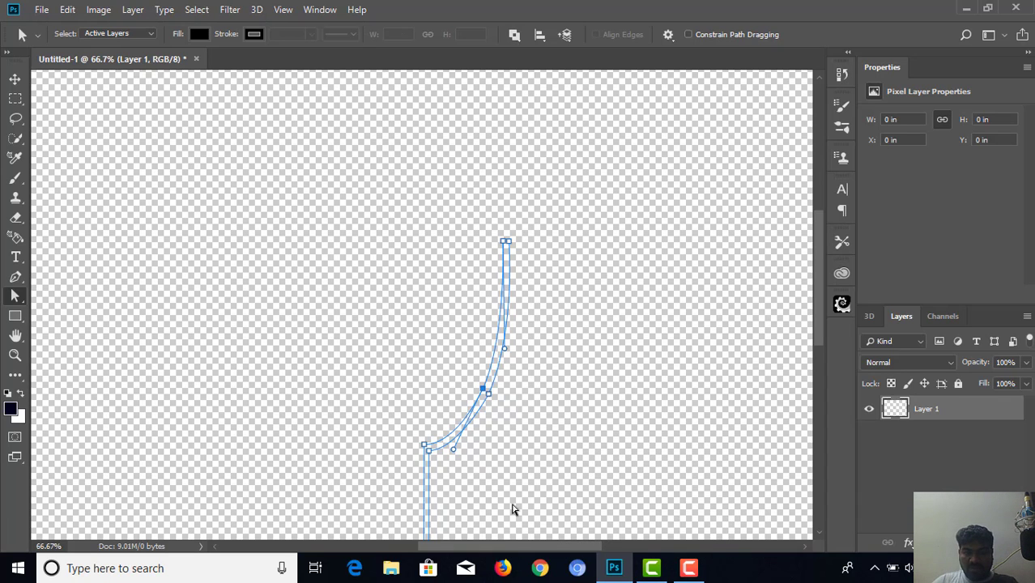
key(Right)
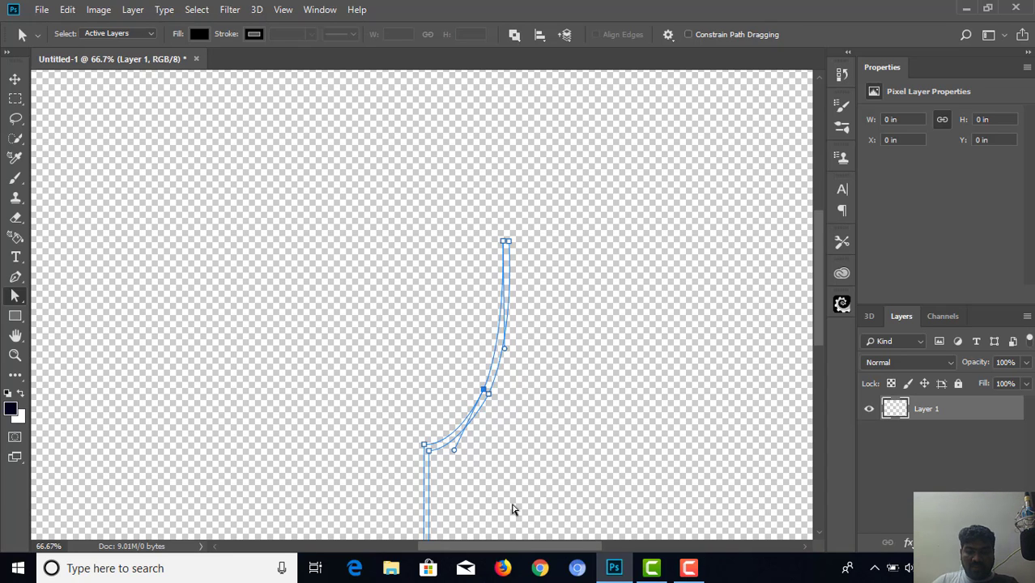
key(Left)
key(Up)
click(538, 430)
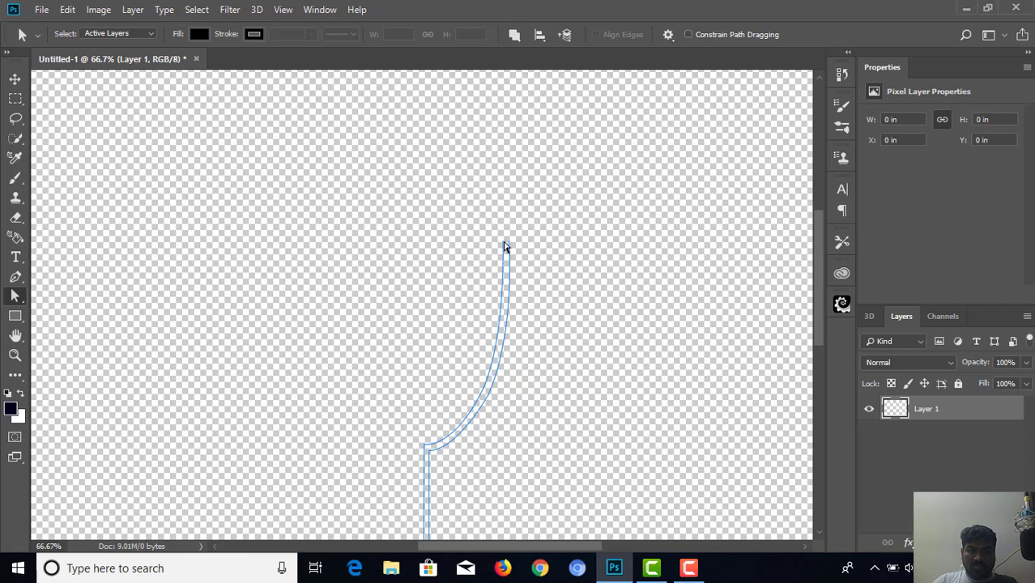
Step: Nudge the inner curve's top anchor toward the outer one and extend its lower handle slightly downward
click(504, 245)
key(ctrl+plus)
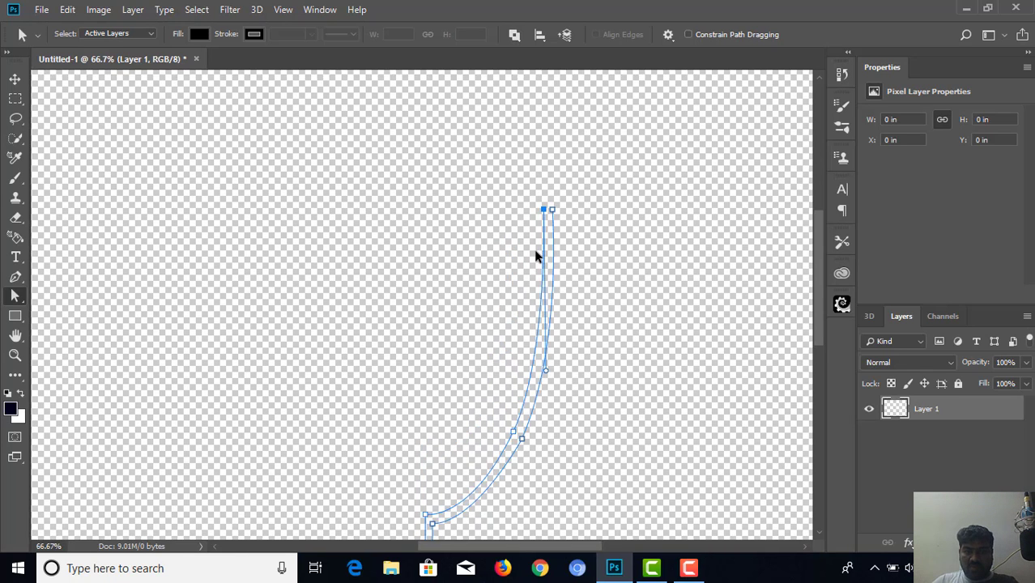
key(ctrl+plus)
key(ctrl+plus)
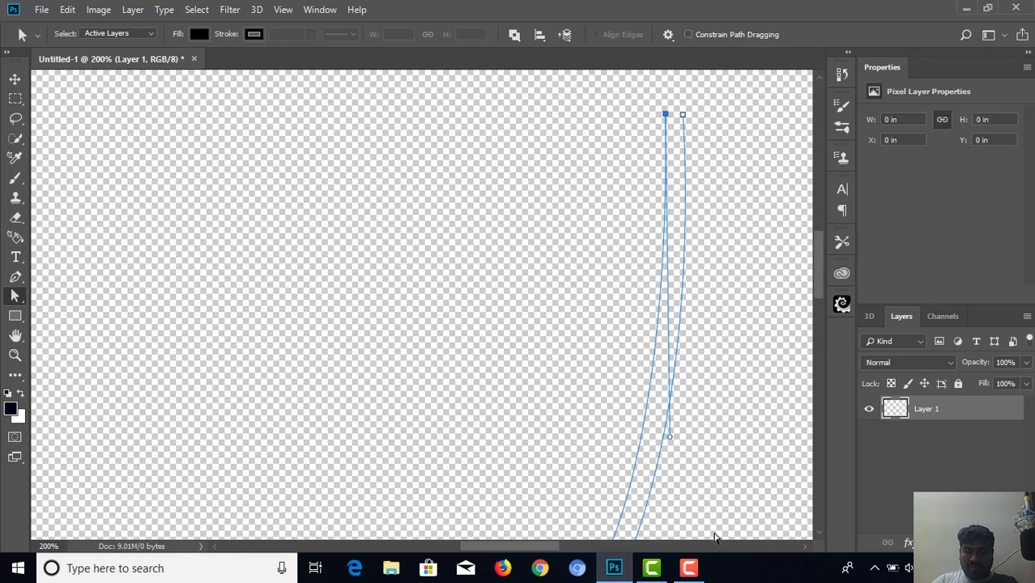
key(Right)
key(Right)
key(Right)
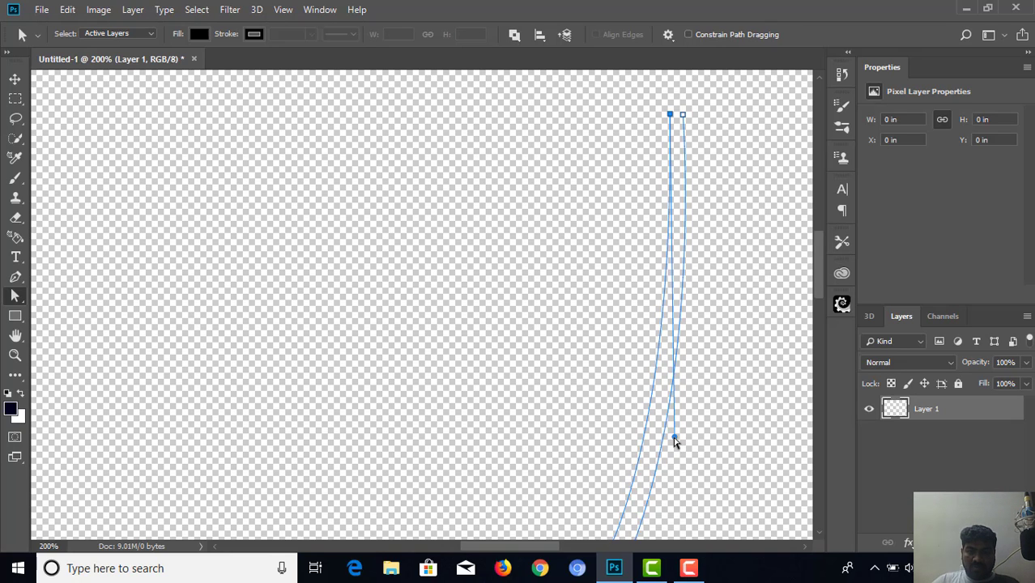
drag(675, 441, 676, 445)
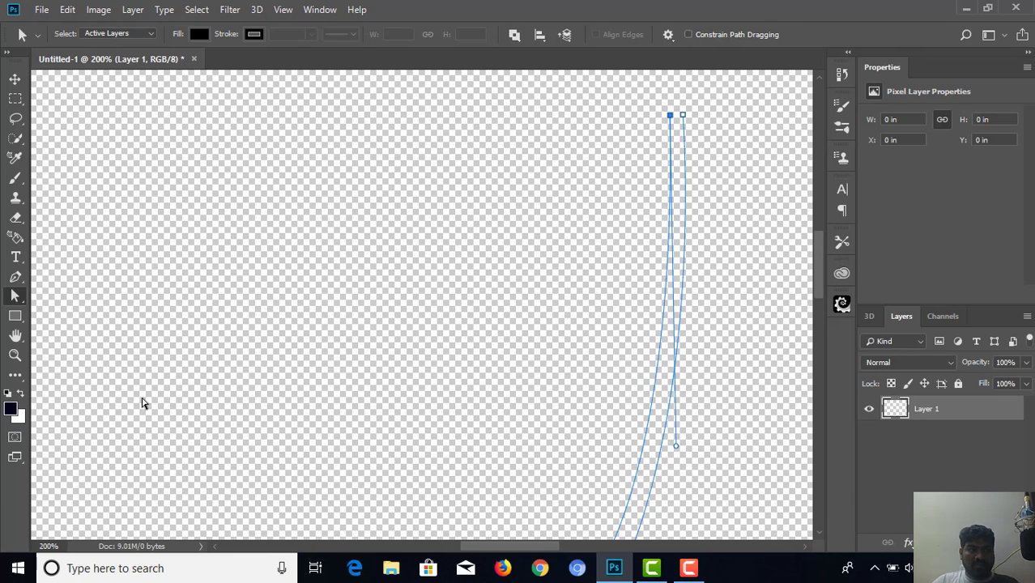
Step: Close the path with a small rounded rim between the two top anchors using the Pen tool, and deselect the layer
click(15, 276)
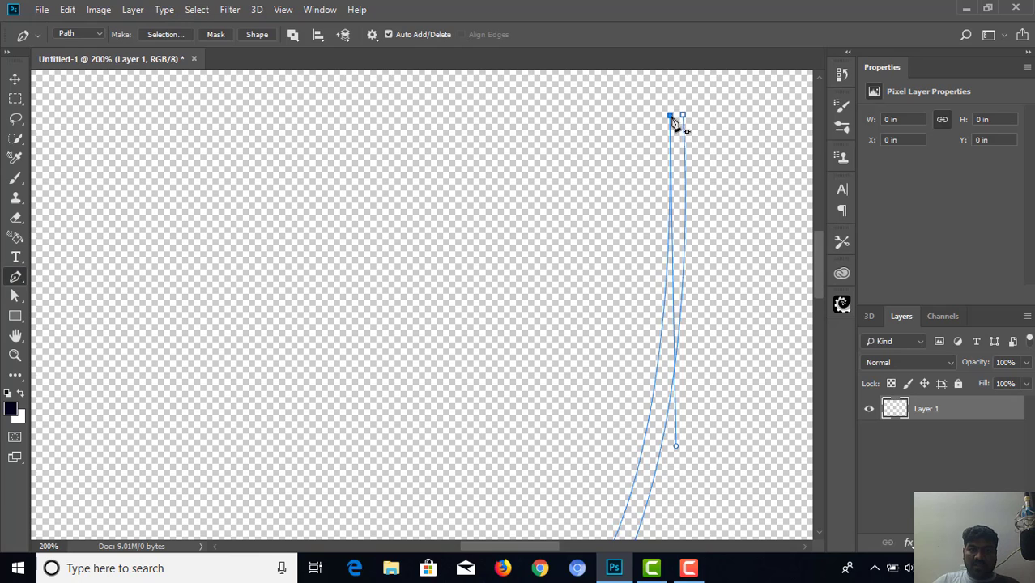
click(671, 115)
drag(683, 115, 696, 127)
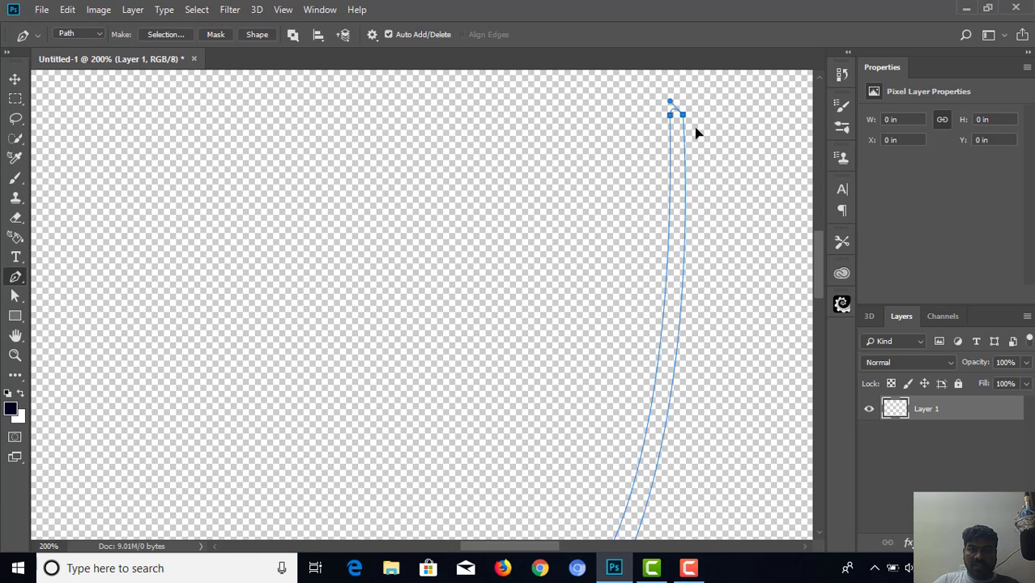
click(14, 79)
click(513, 309)
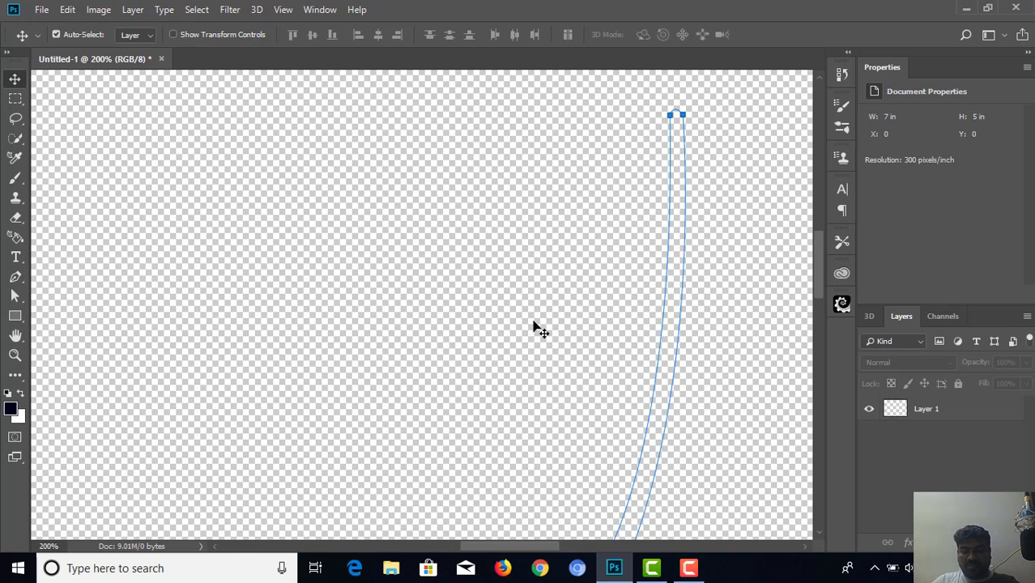
key(ctrl+minus)
key(ctrl+minus)
key(ctrl+minus)
key(ctrl+minus)
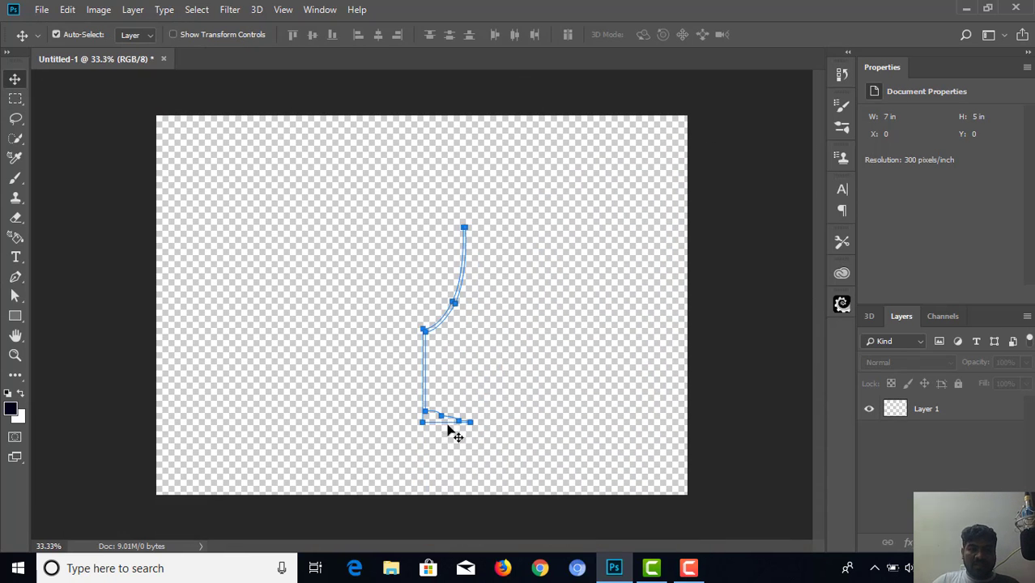
Step: Lower the anchor where the outer stem line meets the foot with repeated nudges, using the Direct Selection Tool
key(ctrl+plus)
key(ctrl+plus)
key(ctrl+plus)
key(ctrl+plus)
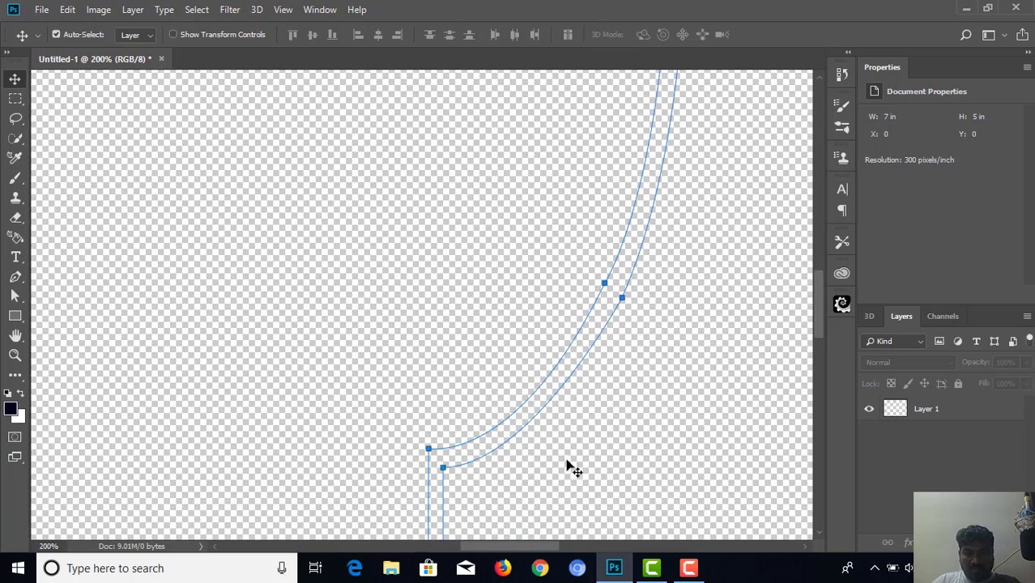
drag(578, 451, 540, 235)
drag(489, 454, 509, 114)
drag(490, 395, 490, 474)
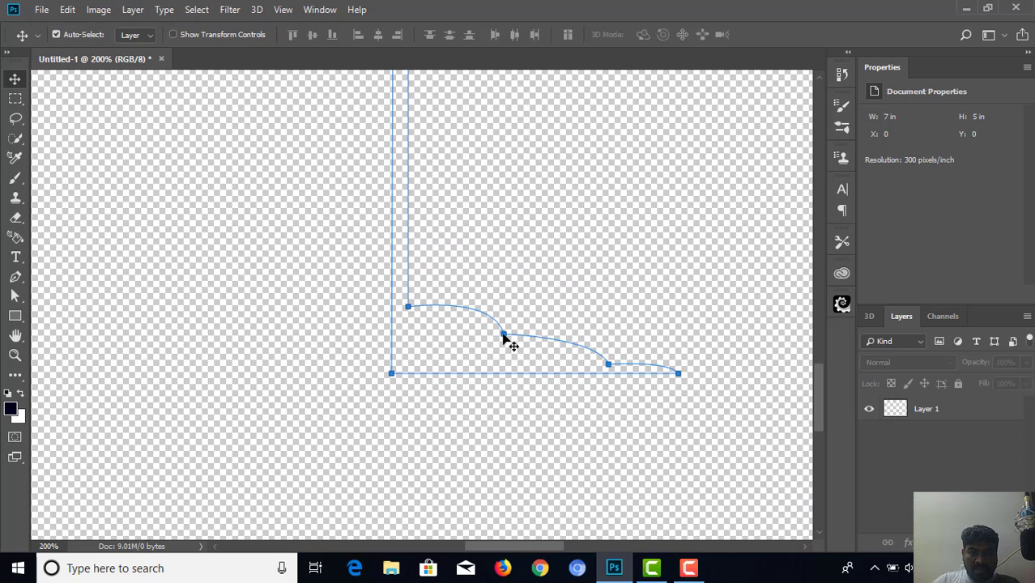
click(14, 296)
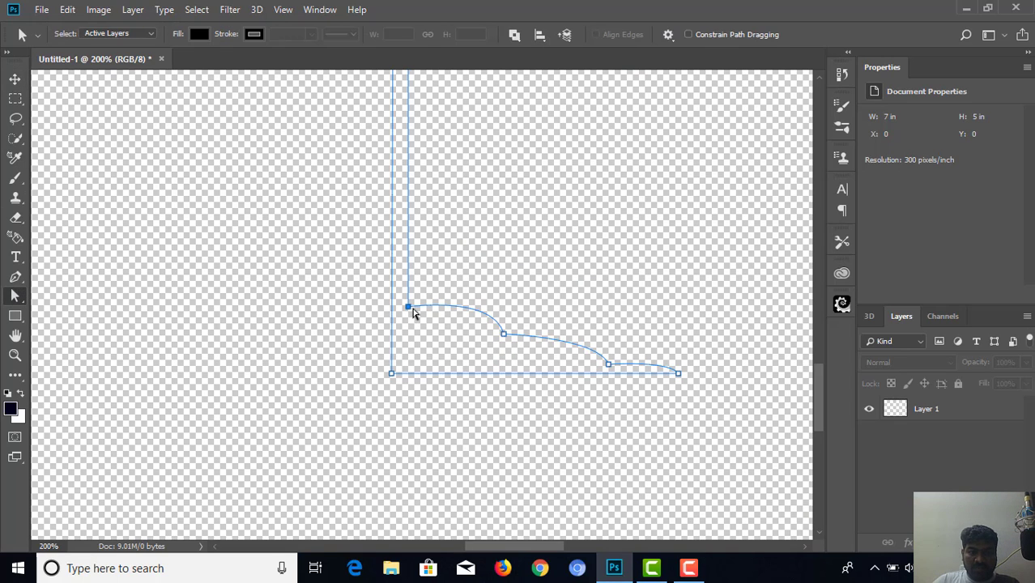
key(Down)
key(Down)
key(Down)
key(Down)
key(Down)
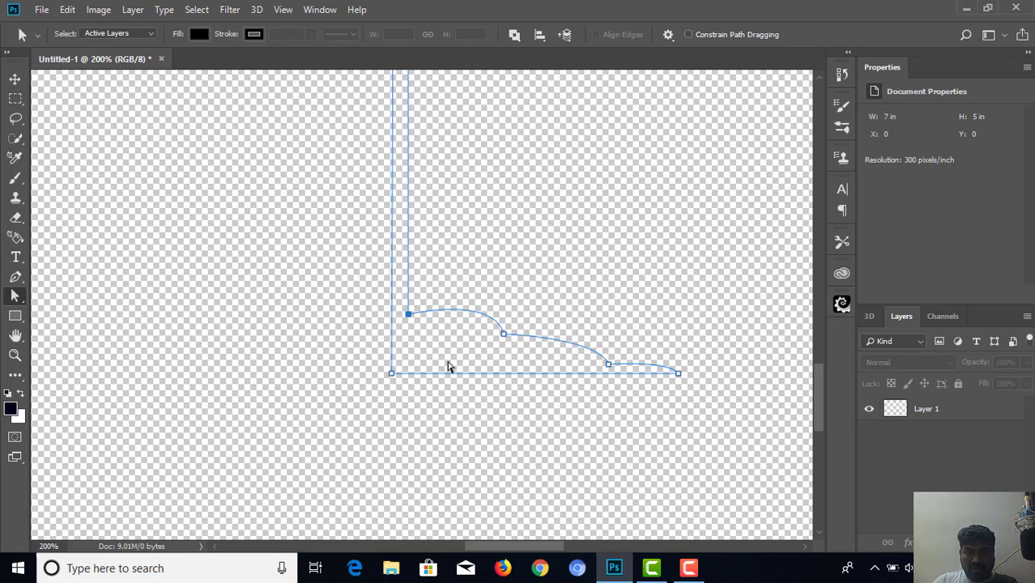
key(Down)
key(Down)
key(Down)
key(Down)
key(Down)
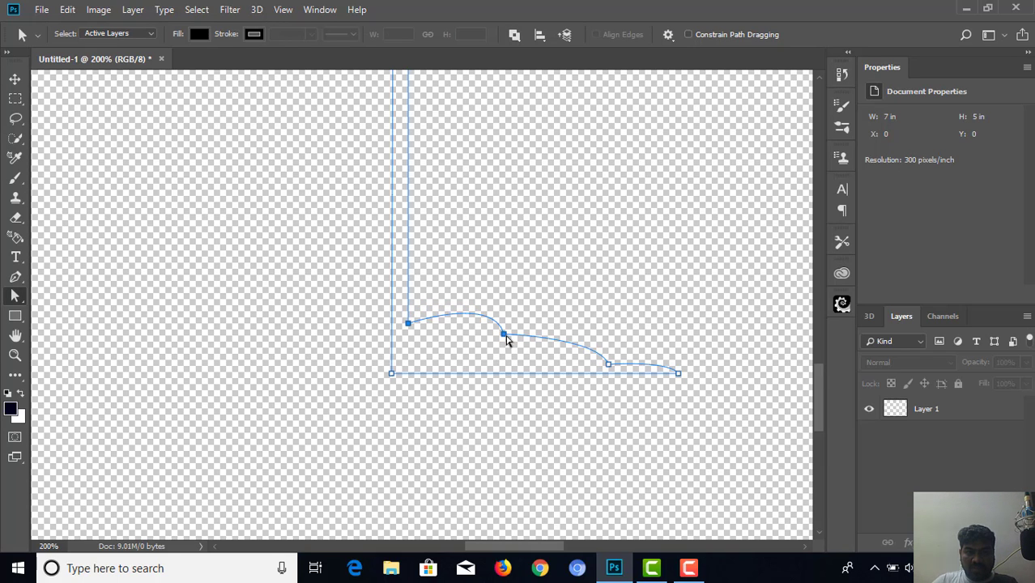
Step: Fine-tune the height of the foot's second upper-edge anchor with nudges so it sits lower between its neighbouring curves
click(502, 337)
key(Down)
key(Down)
key(Down)
key(Down)
key(Down)
key(Down)
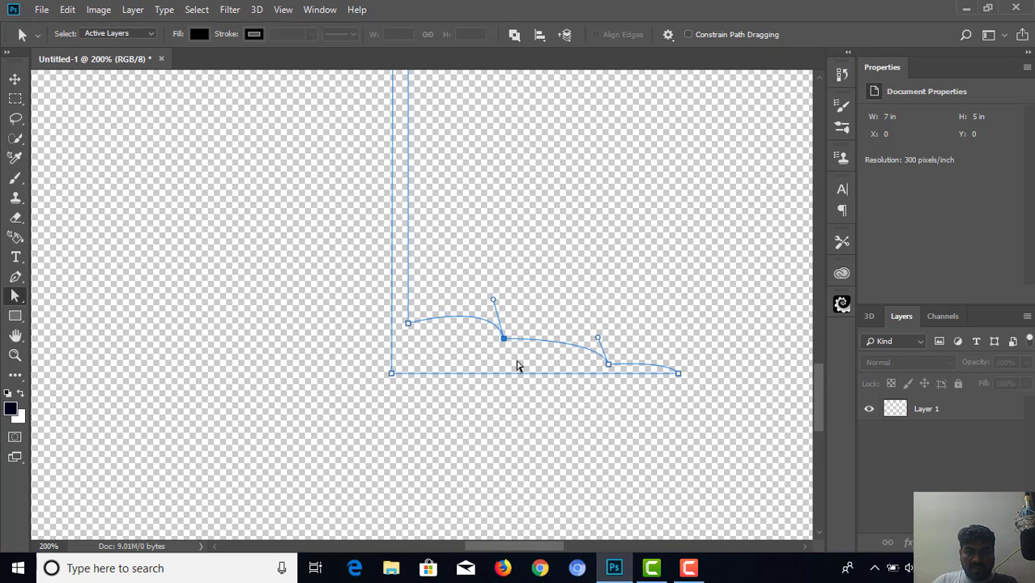
key(Down)
key(Down)
key(Down)
key(Down)
key(Down)
key(Down)
key(Down)
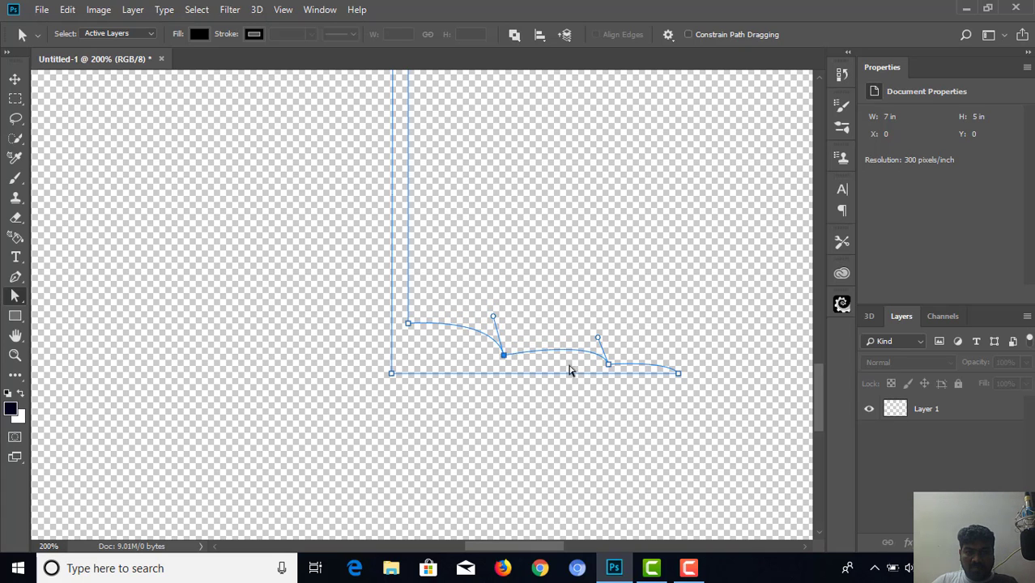
key(Up)
key(Up)
key(Up)
key(Up)
key(Up)
key(Up)
Step: Reshape the foot's three upper curves by pulling the handles of their anchors back toward the stem
shift+click(608, 365)
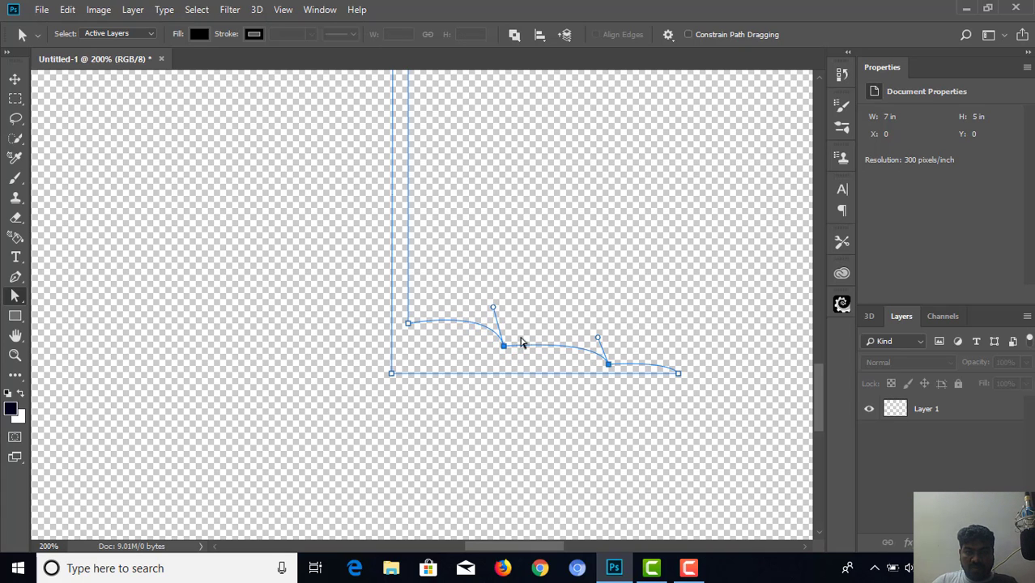
drag(495, 312, 474, 312)
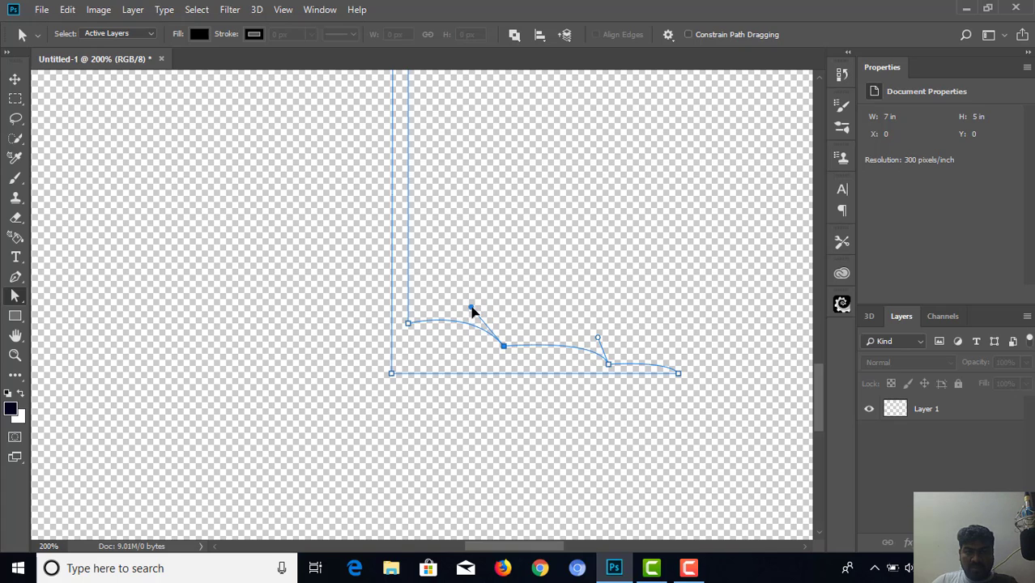
click(609, 366)
drag(600, 342, 571, 328)
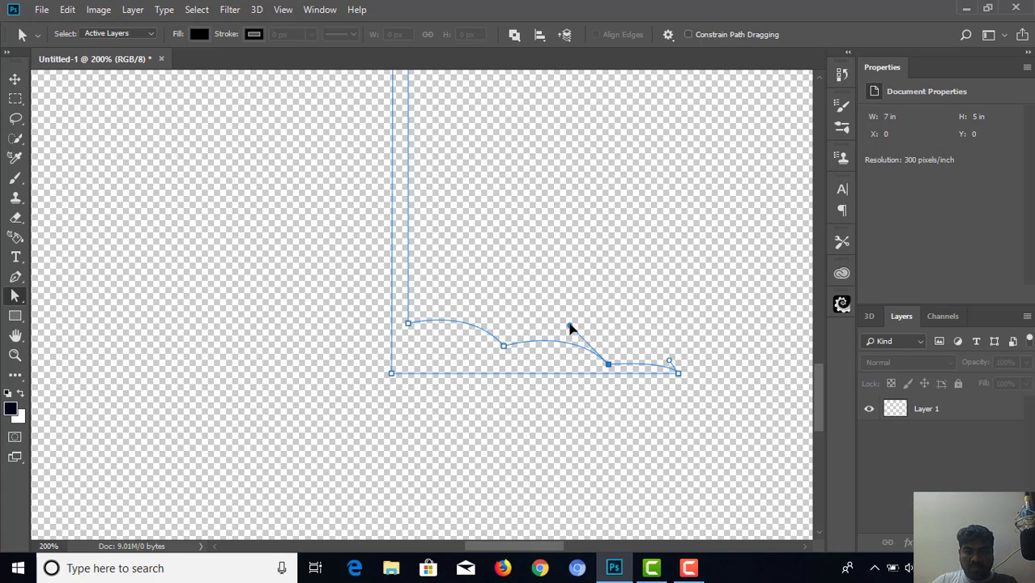
click(677, 374)
click(679, 375)
drag(671, 365, 646, 359)
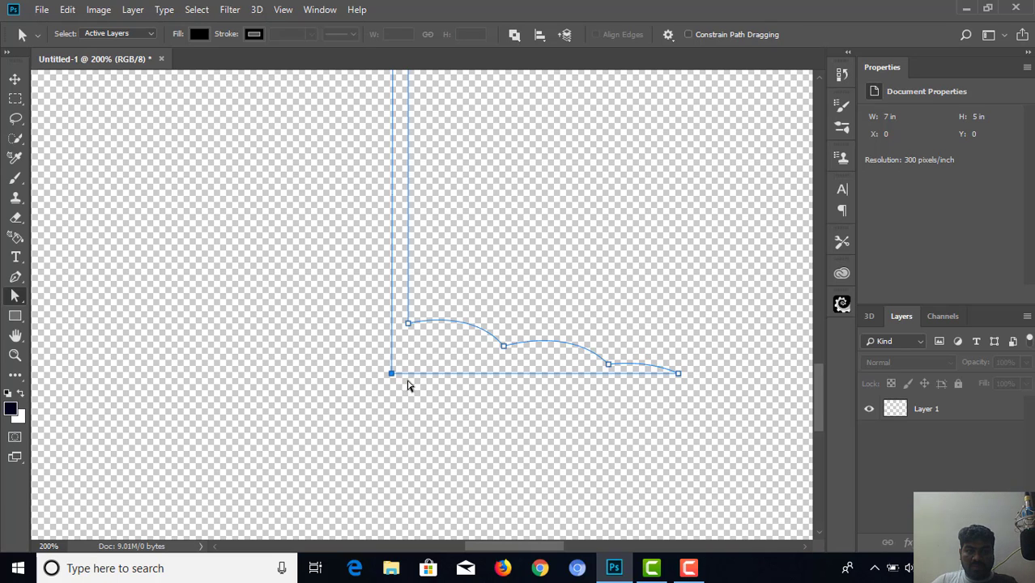
Step: Nudge the base corner anchor at the bottom of the inner stem line toward the outer stem line
scroll(409, 386, up, 3)
key(Right)
key(Right)
key(Right)
key(Right)
key(Right)
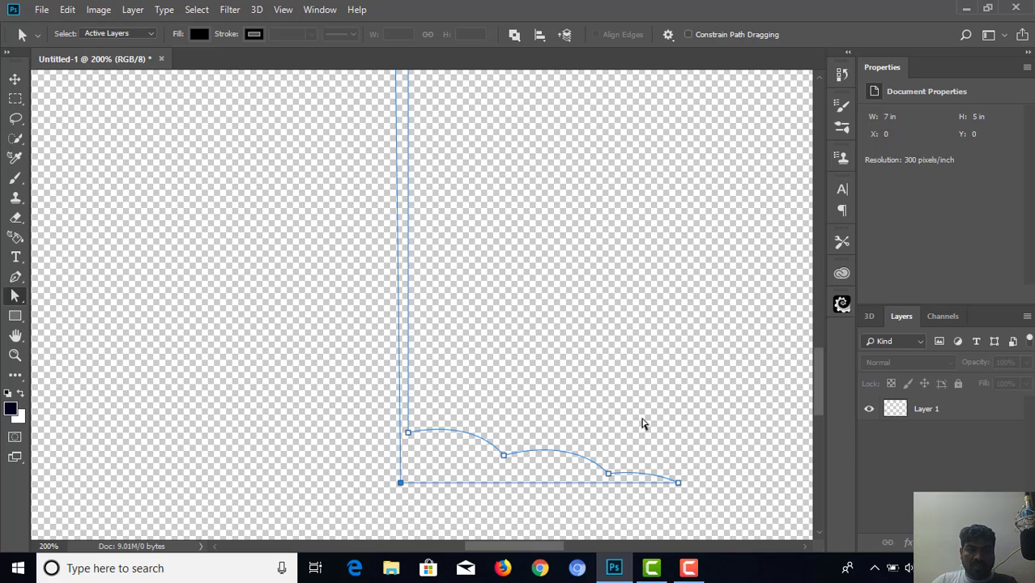
key(Right)
Step: Nudge the inner anchor at the bowl-stem junction down and right, close to the outer junction anchor, to narrow the stem
scroll(446, 373, up, 2)
scroll(436, 358, up, 6)
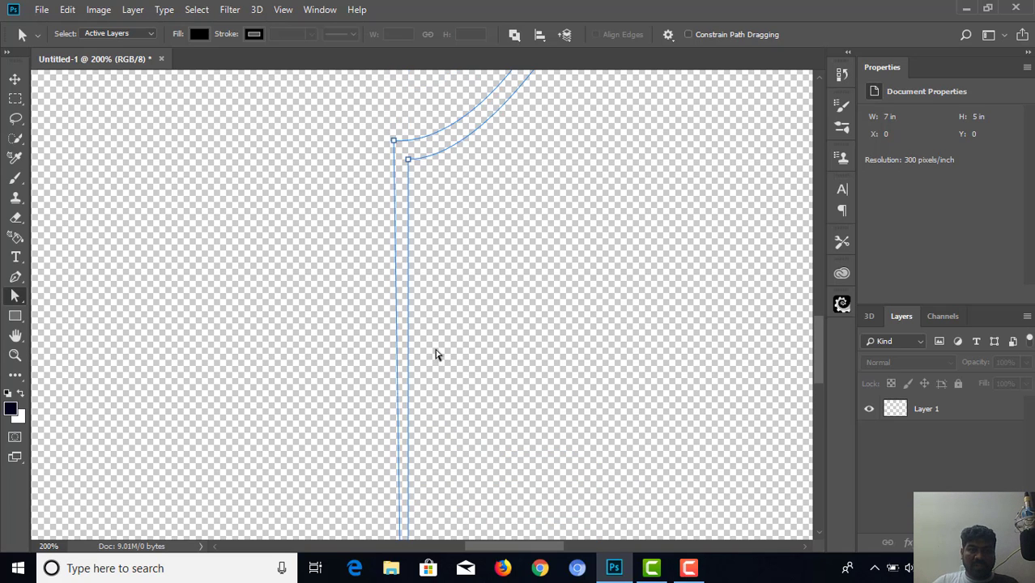
click(395, 227)
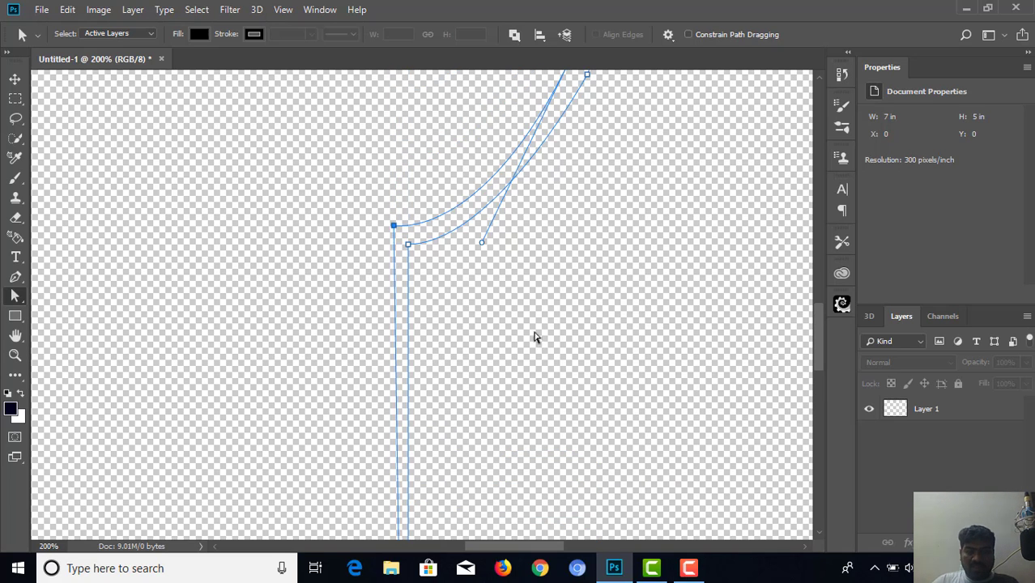
key(Down)
key(Down)
key(Down)
key(Down)
key(Down)
key(Down)
key(Down)
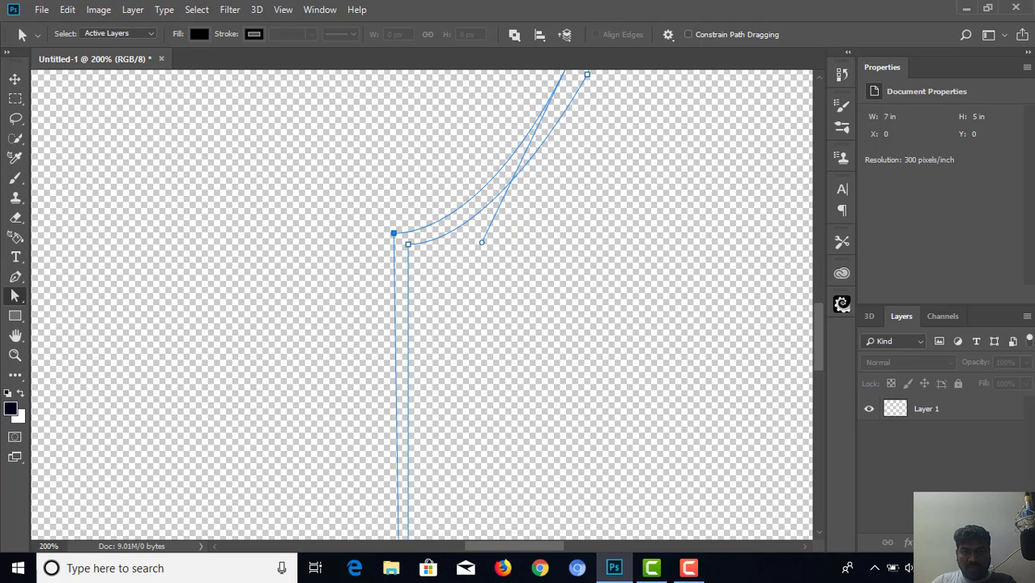
key(Right)
key(Right)
key(Right)
key(Right)
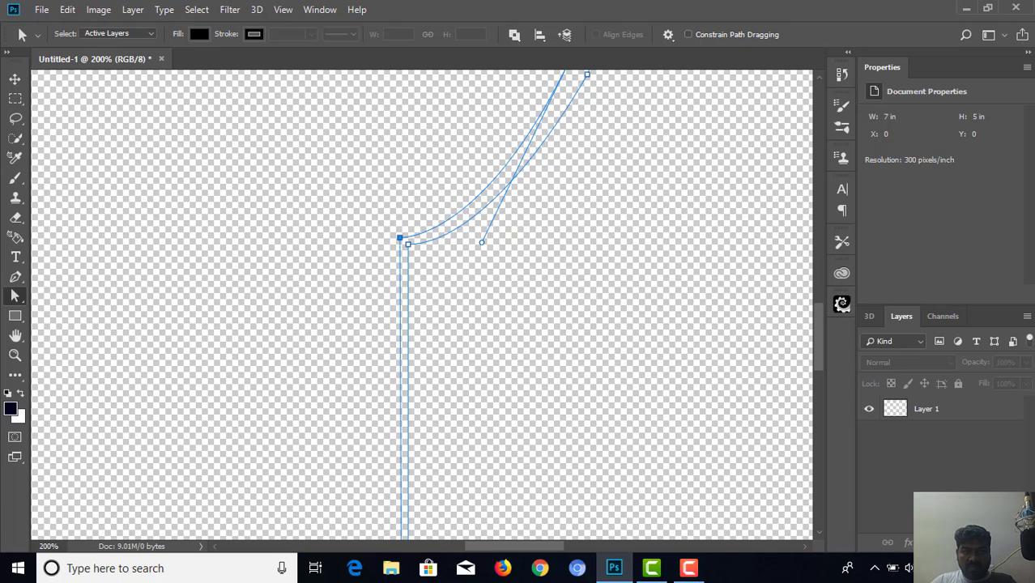
key(Down)
key(Down)
key(Right)
key(Right)
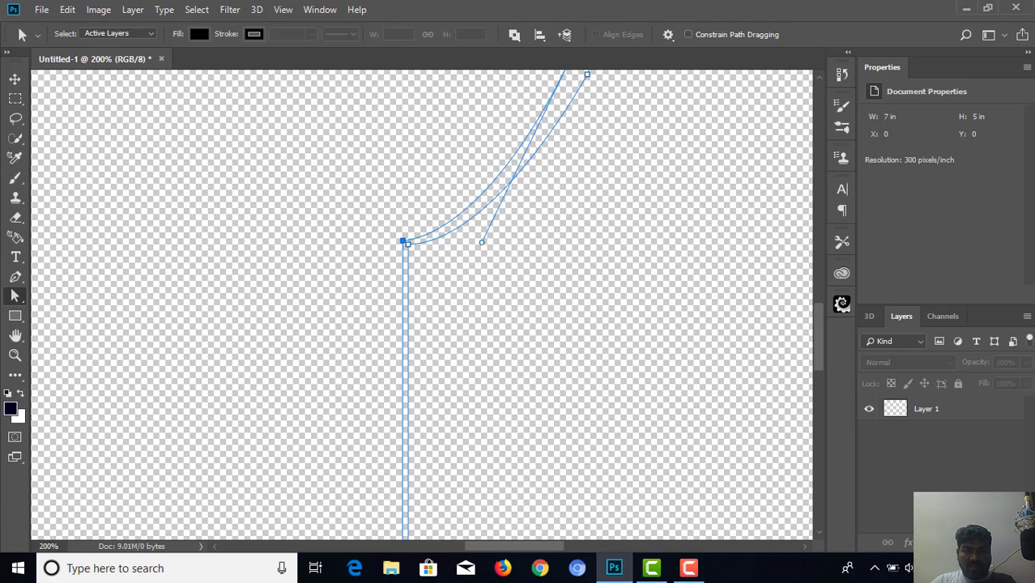
key(Up)
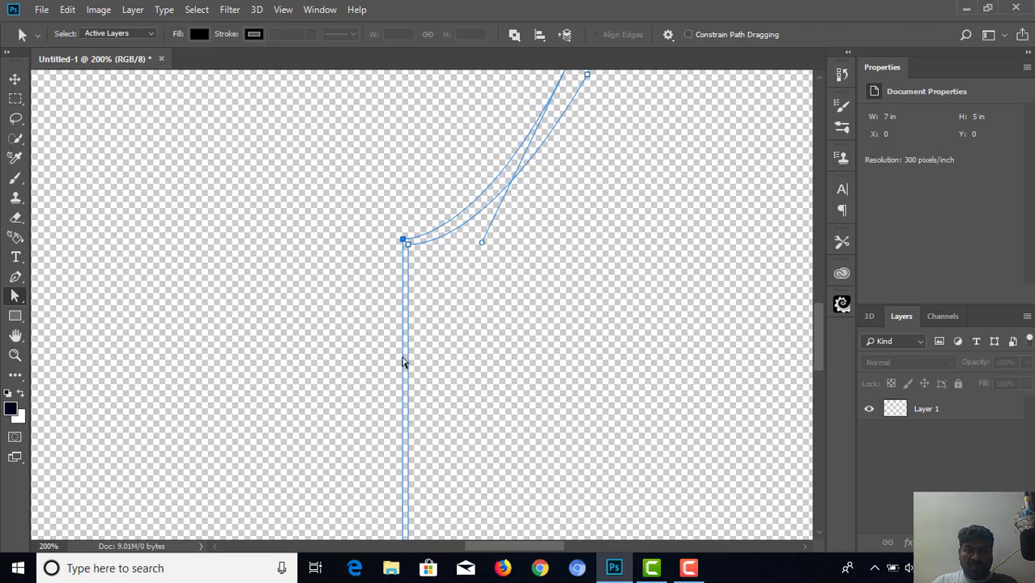
Step: Move the inner bowl curve's middle anchor outward and extend its lower handle to follow the outer curve closely
scroll(475, 327, up, 4)
scroll(509, 324, up, 1)
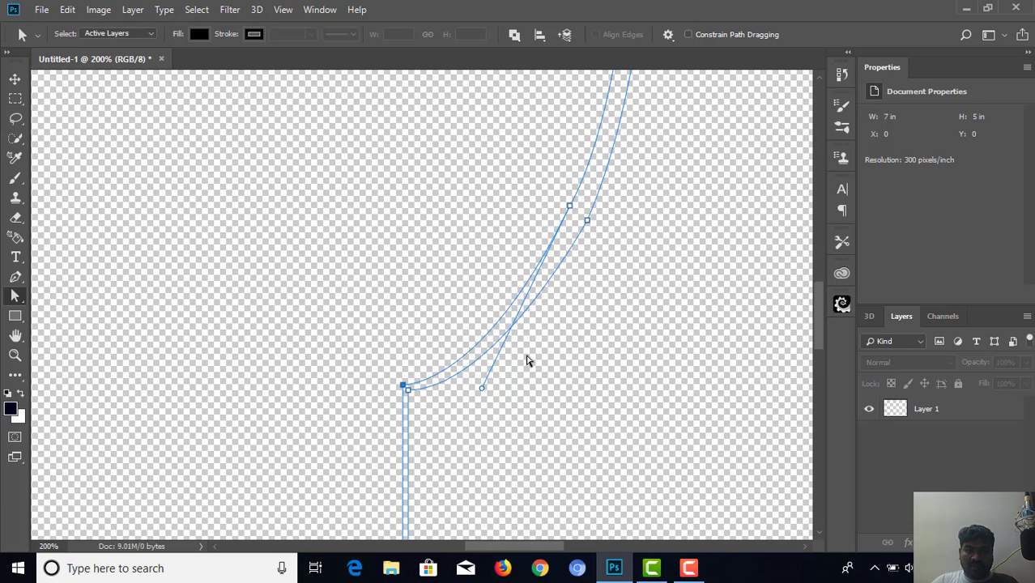
drag(571, 209, 593, 193)
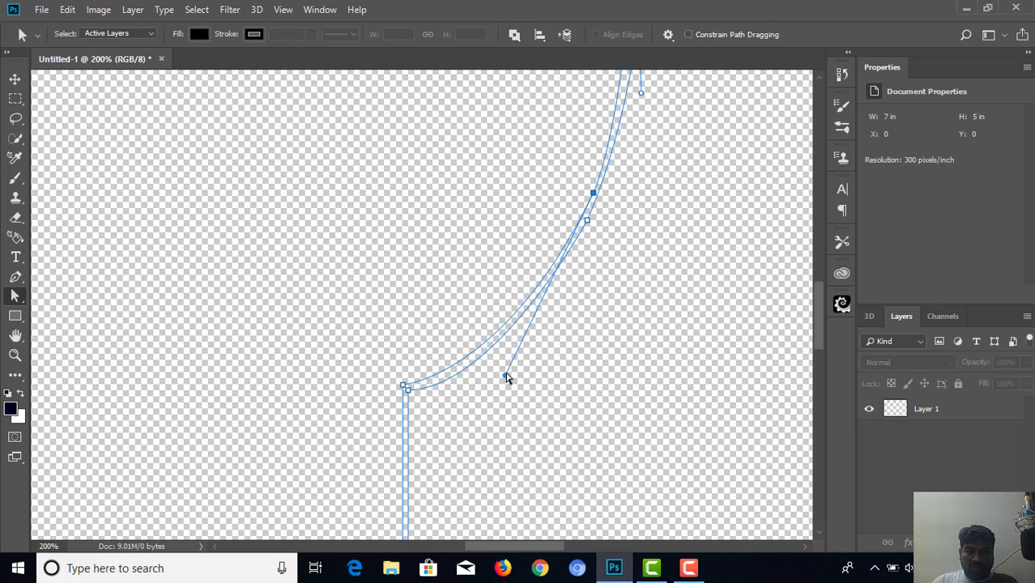
drag(506, 376, 491, 402)
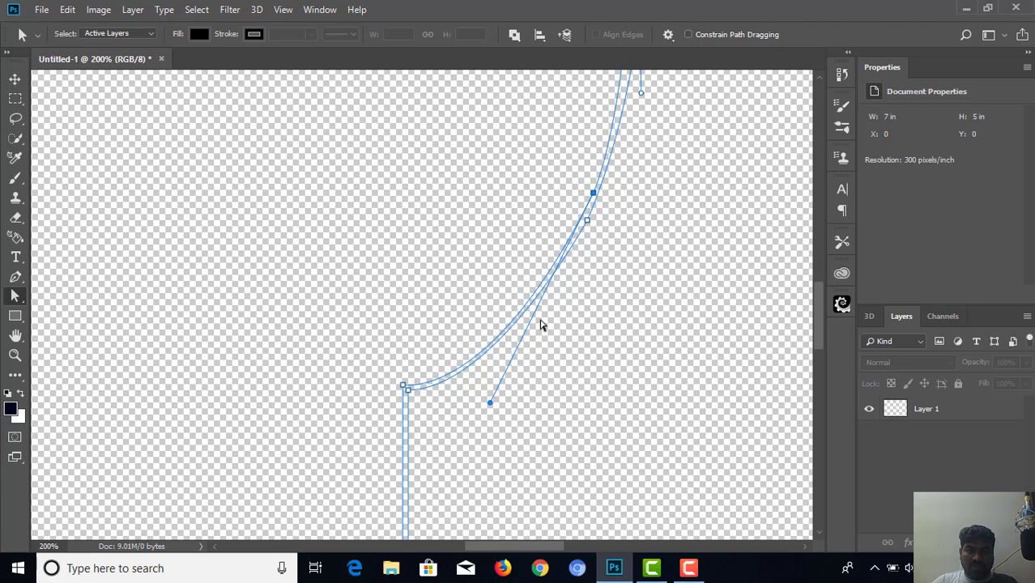
Step: Raise the outer bowl curve's middle anchor slightly and extend the handle of the outer bowl-stem junction anchor outward
scroll(567, 312, up, 5)
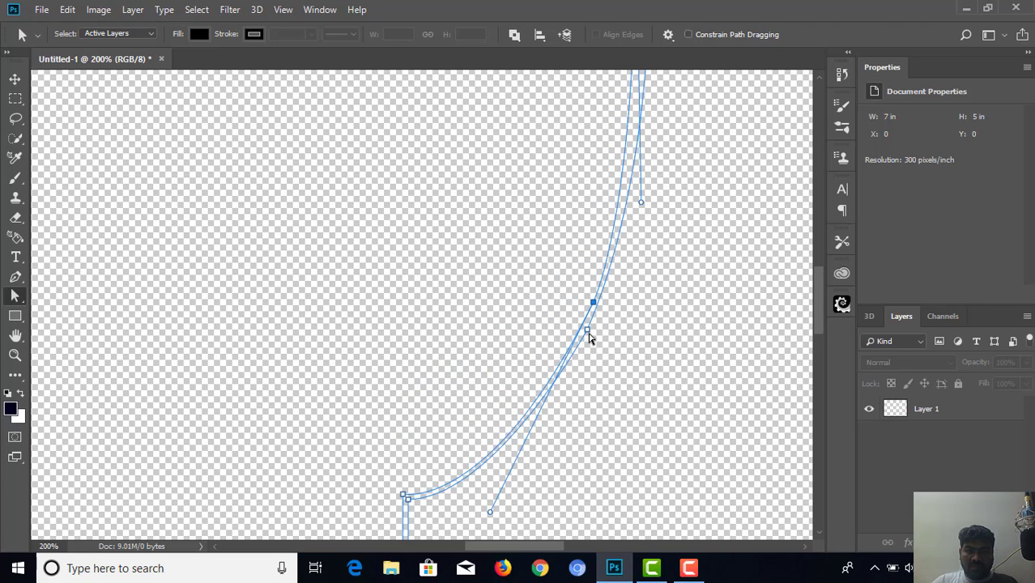
click(588, 332)
drag(588, 331, 589, 325)
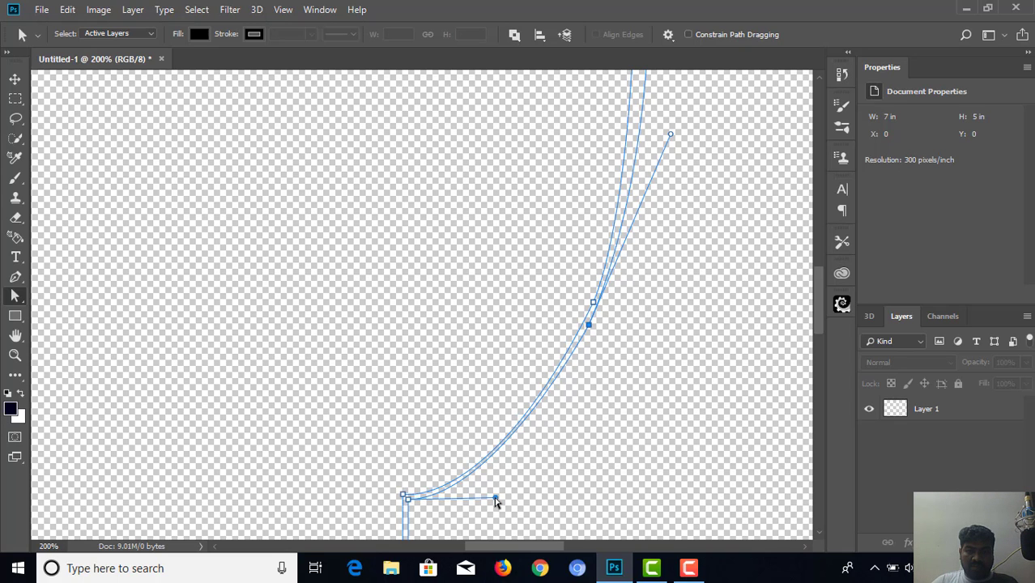
drag(495, 499, 512, 492)
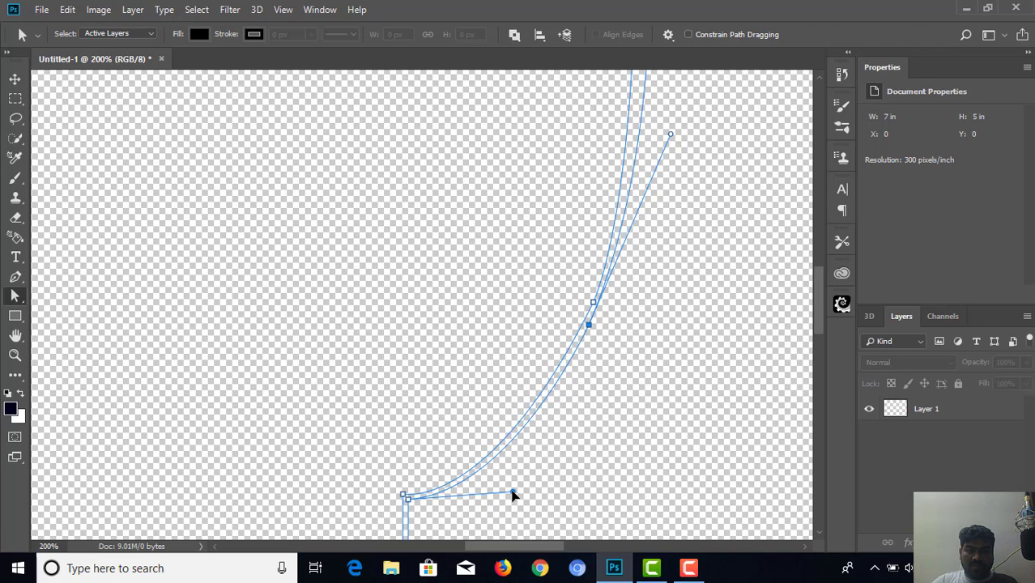
Step: Select the inner bowl curve's middle anchor and shorten its lower handle slightly
scroll(573, 352, up, 3)
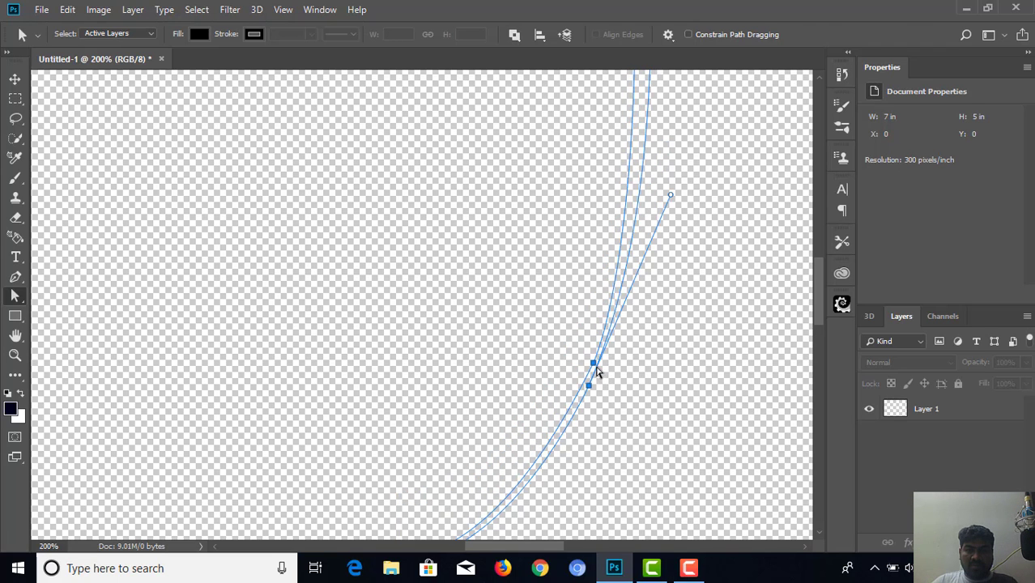
click(594, 363)
scroll(613, 366, up, 1)
scroll(612, 366, down, 8)
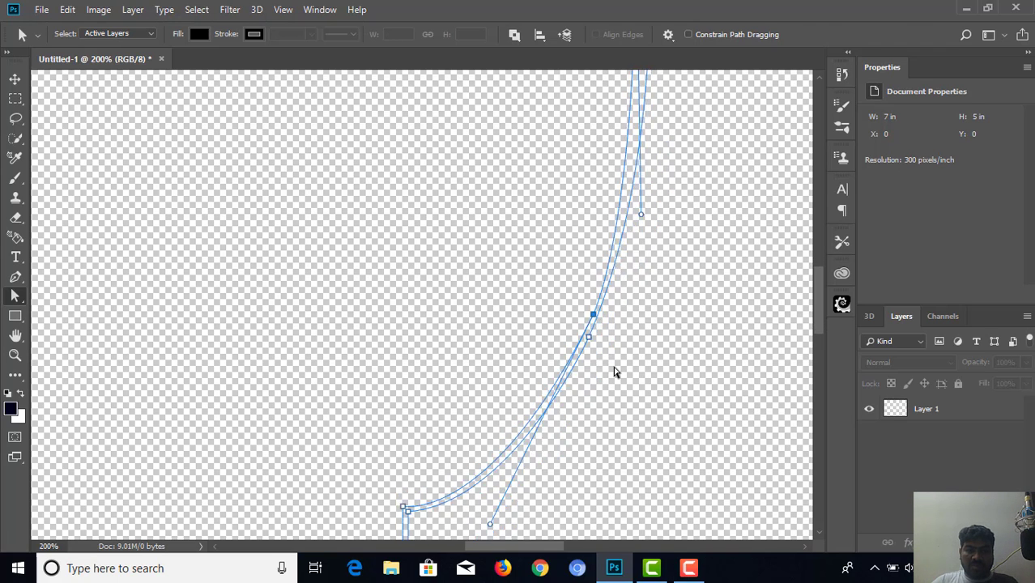
drag(494, 495, 503, 483)
Step: Move the inner top anchor close to the outer one and adjust the rim handle to fit the narrower rim
scroll(621, 348, up, 13)
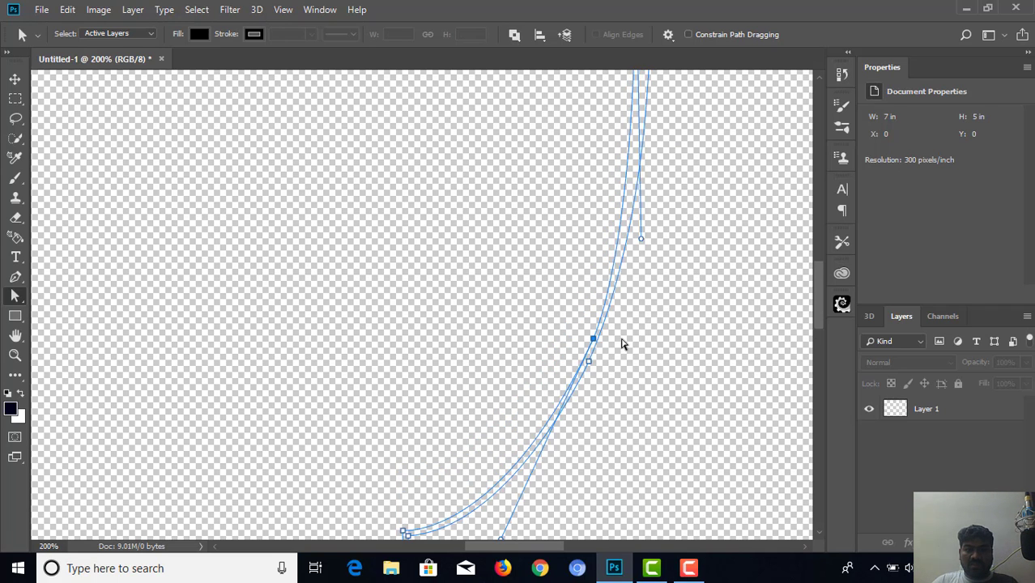
scroll(642, 333, up, 4)
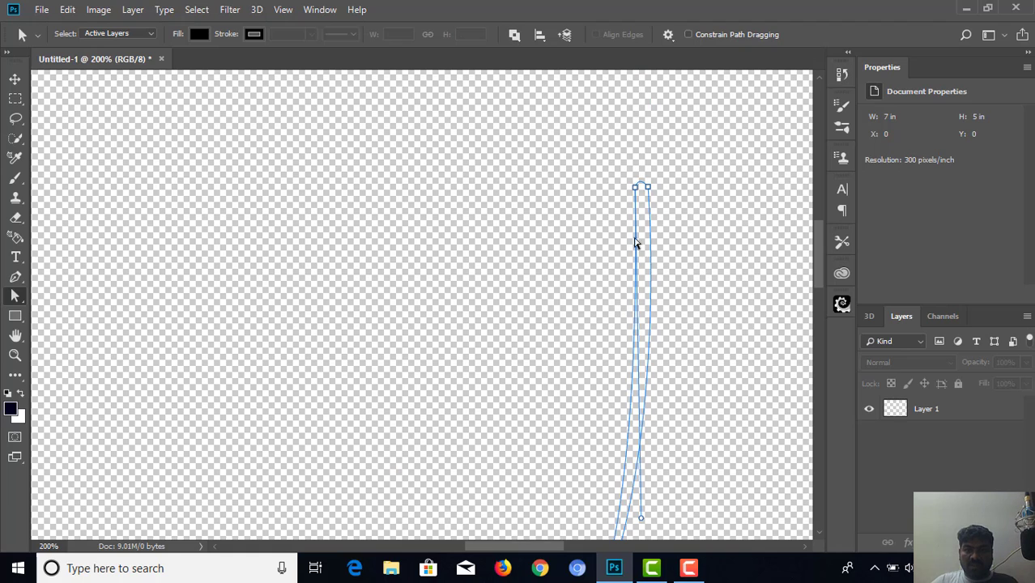
drag(636, 189, 643, 188)
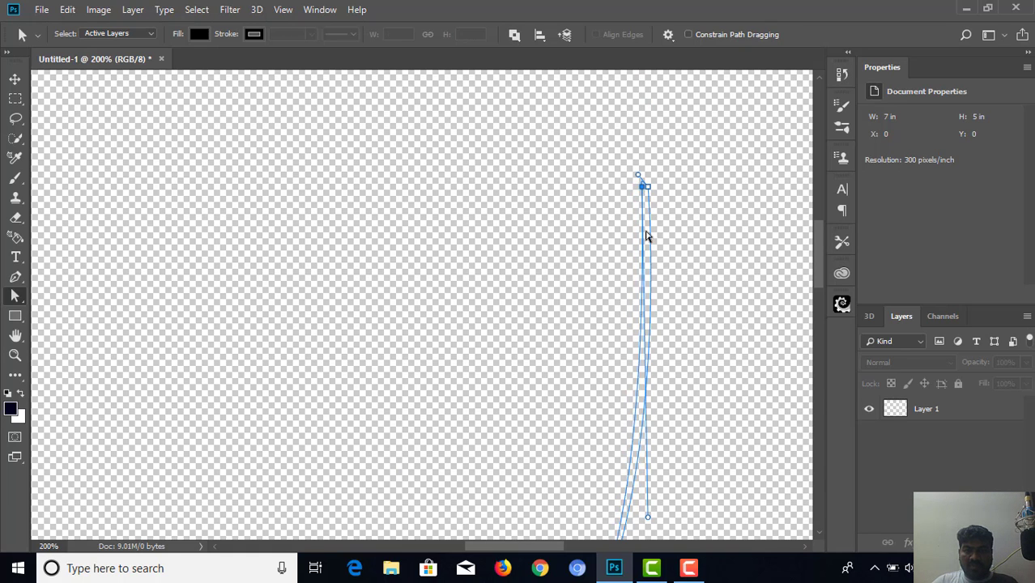
key(Down)
key(Right)
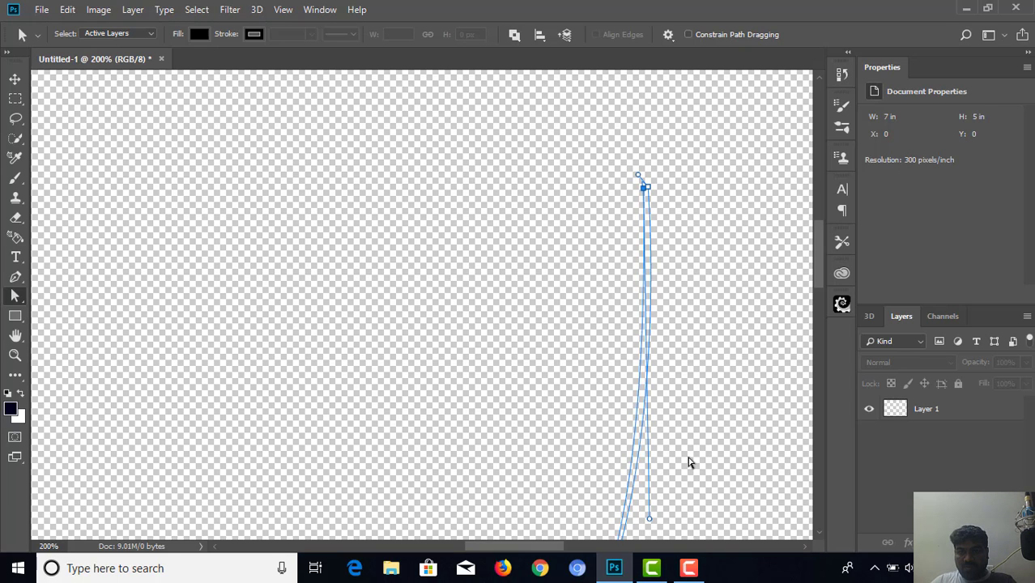
click(649, 193)
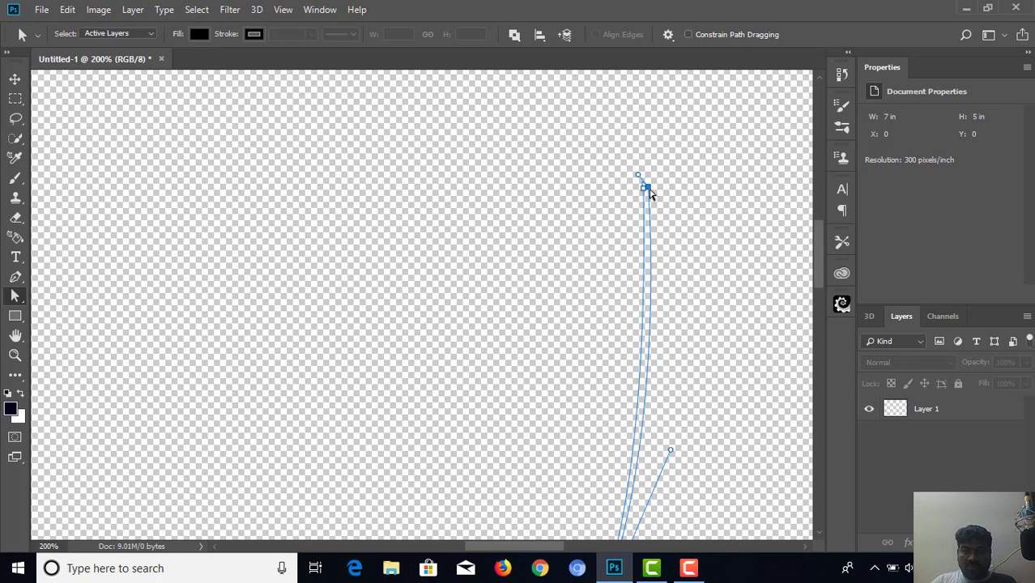
drag(639, 175, 648, 173)
Step: Even out the upper bowl wall by adjusting the outer curve's upper handle and pulling the inner top anchor's lower handle up and outward
scroll(659, 342, down, 5)
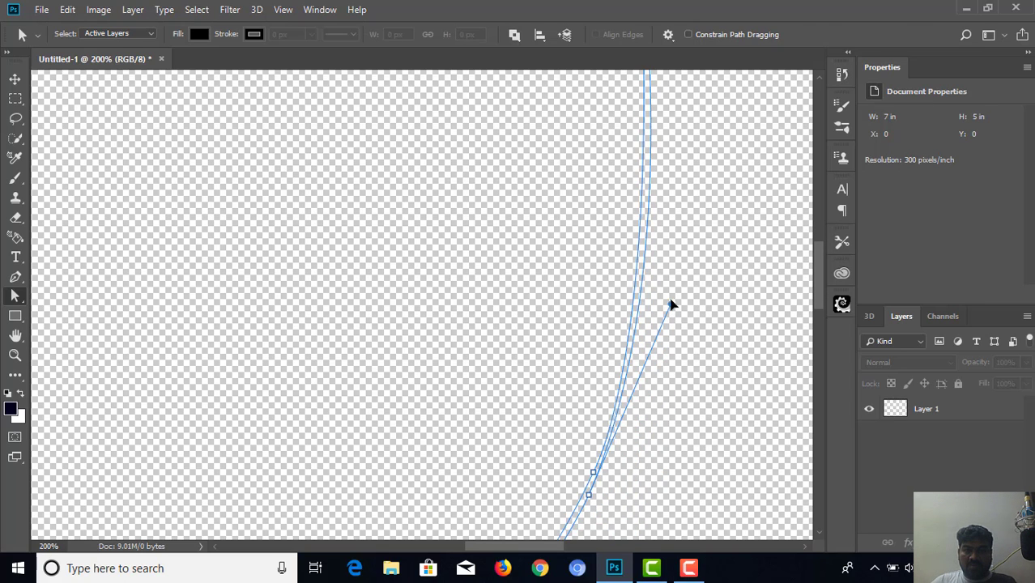
mouse_move(671, 304)
mouse_down()
mouse_move(668, 295)
mouse_move(674, 318)
mouse_up()
scroll(629, 417, down, 1)
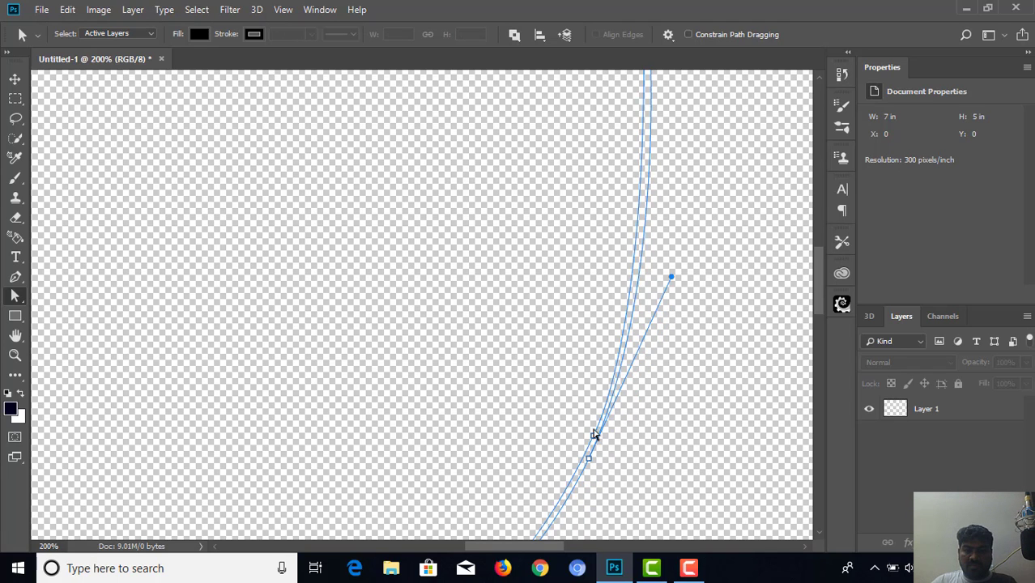
key(ctrl+z)
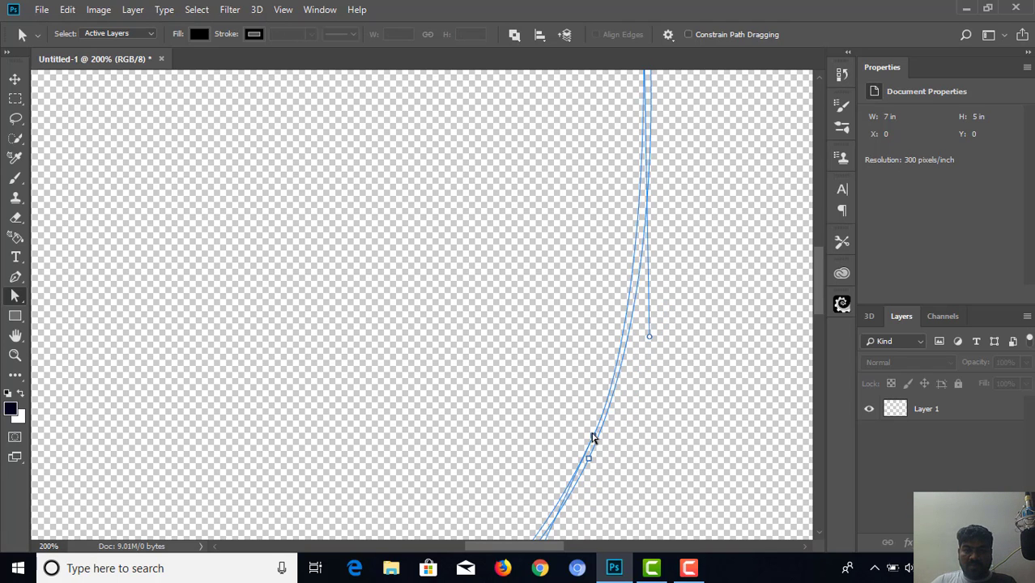
scroll(634, 350, up, 3)
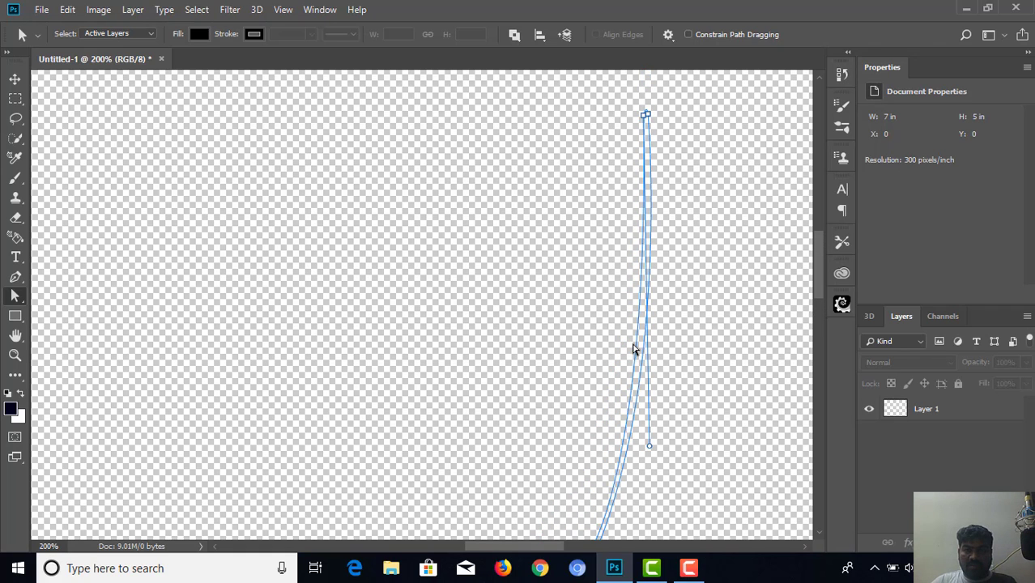
drag(655, 452, 663, 379)
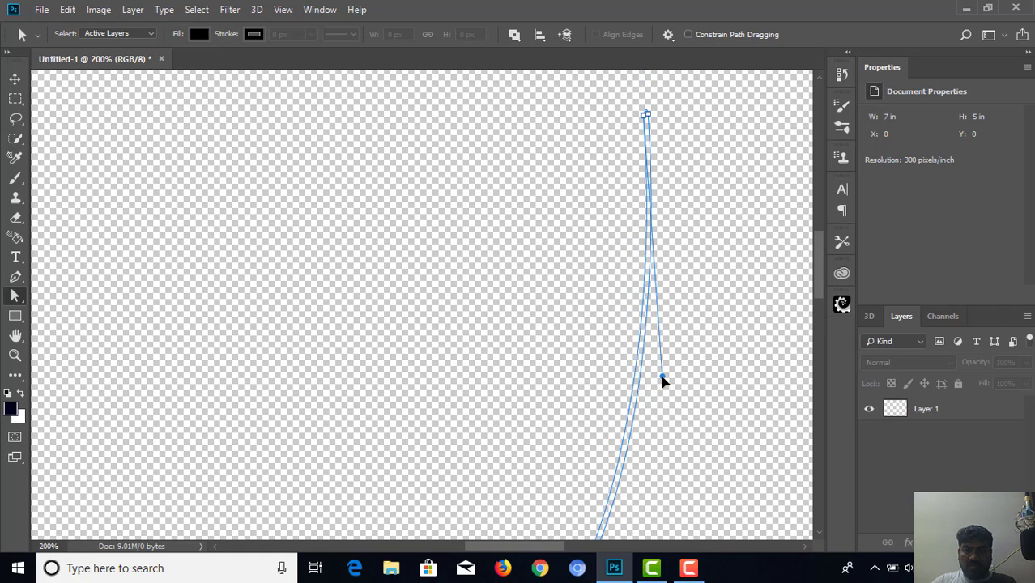
Step: Pull the outer bowl-stem junction anchor's handle up and outward to even the lower bowl wall, and deselect the anchors
scroll(652, 407, down, 10)
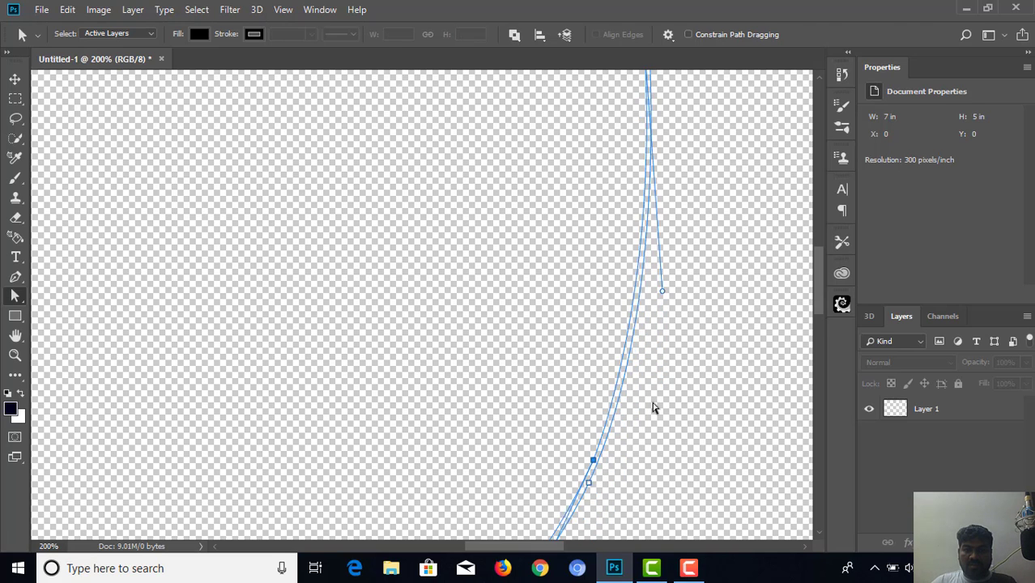
scroll(655, 408, down, 1)
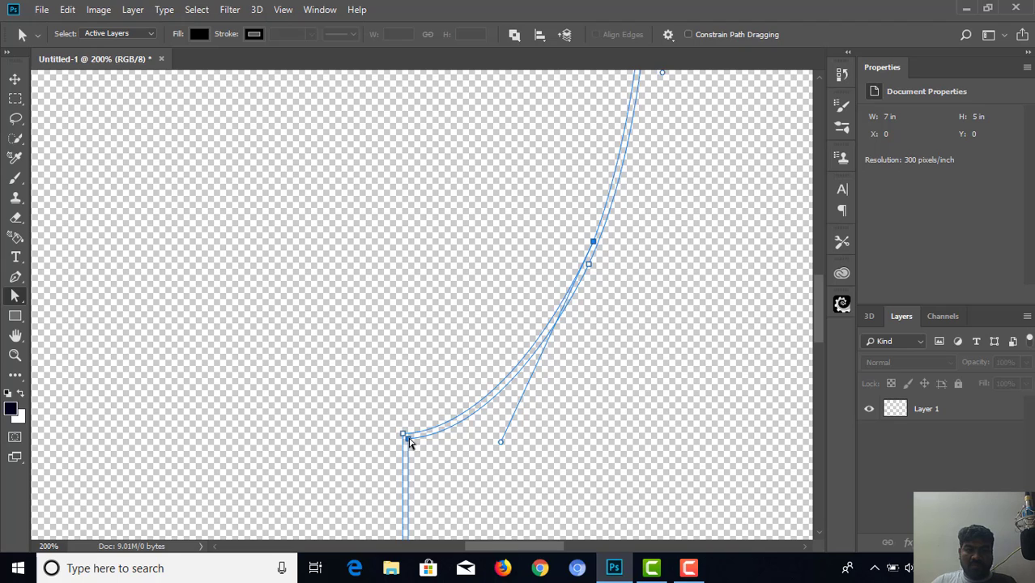
click(408, 439)
drag(513, 433, 523, 422)
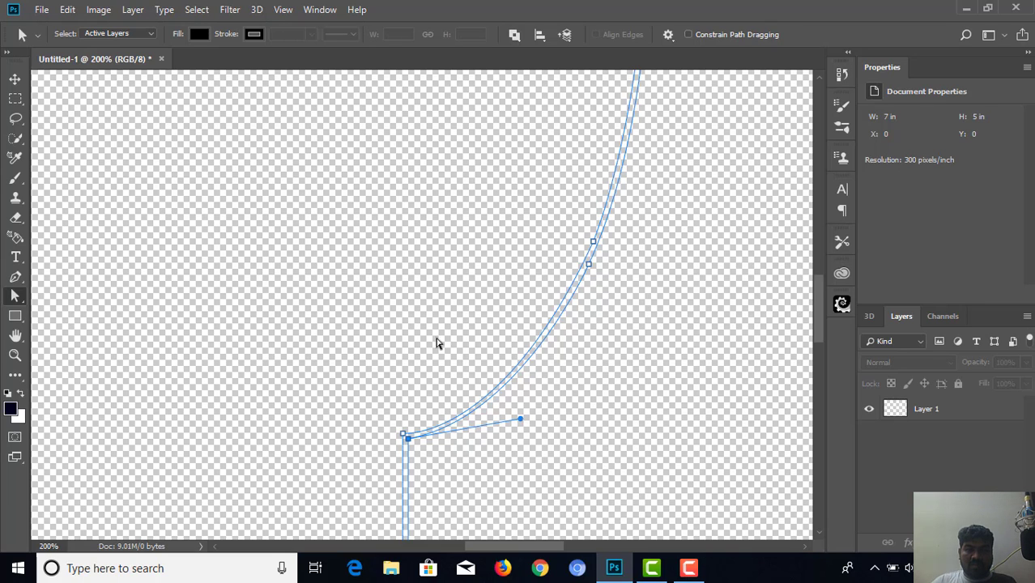
click(461, 423)
scroll(461, 423, down, 3)
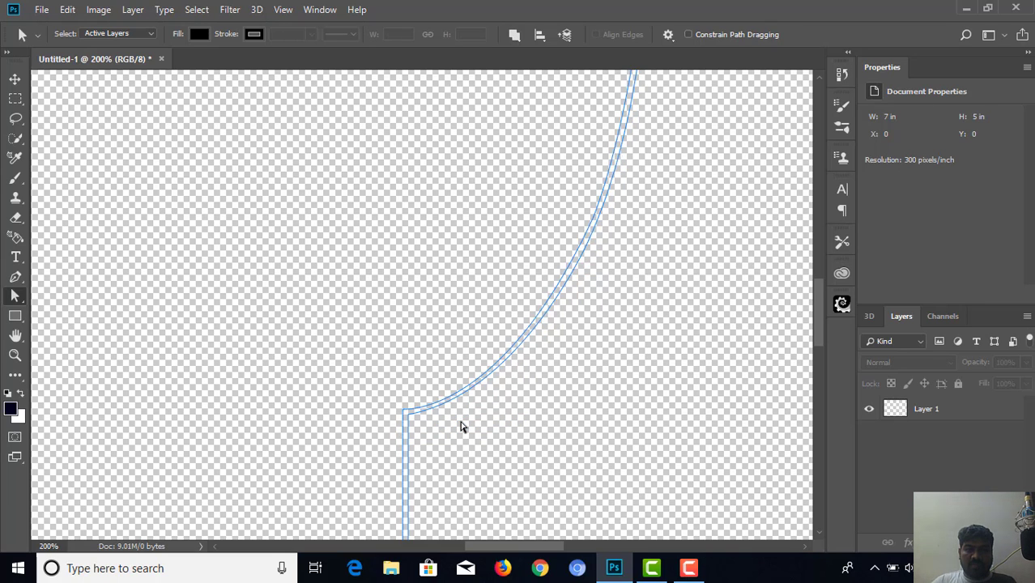
Step: Move the upper of the two mid-bowl anchors slightly outward to even the wall thickness, and deselect the path
click(556, 281)
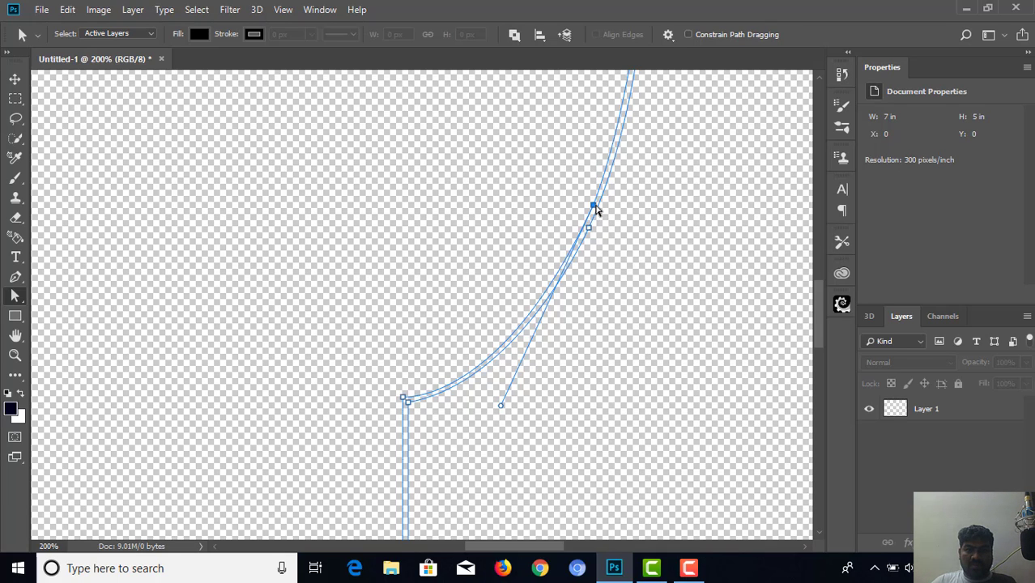
drag(596, 210, 594, 209)
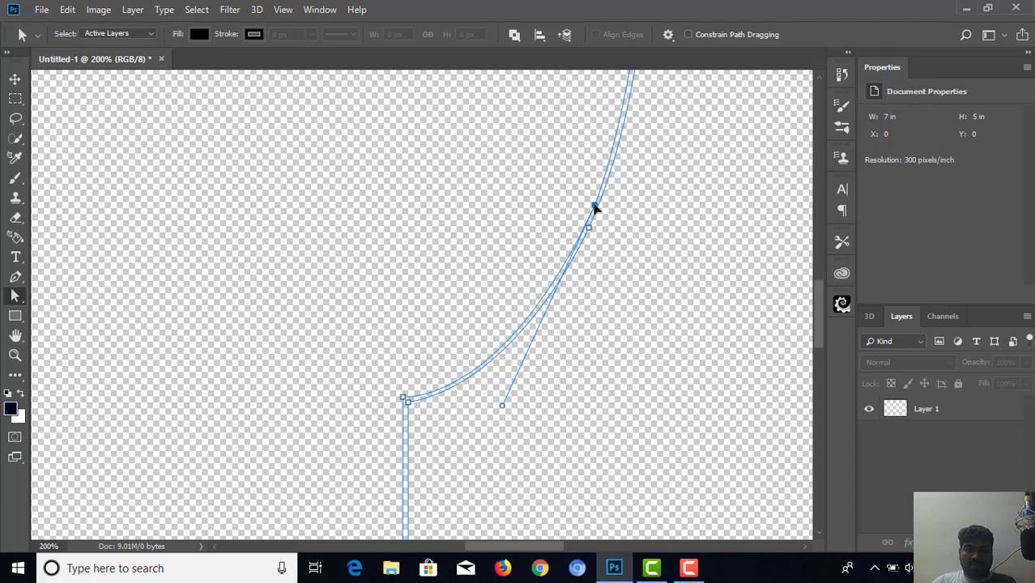
click(590, 266)
scroll(500, 370, down, 1)
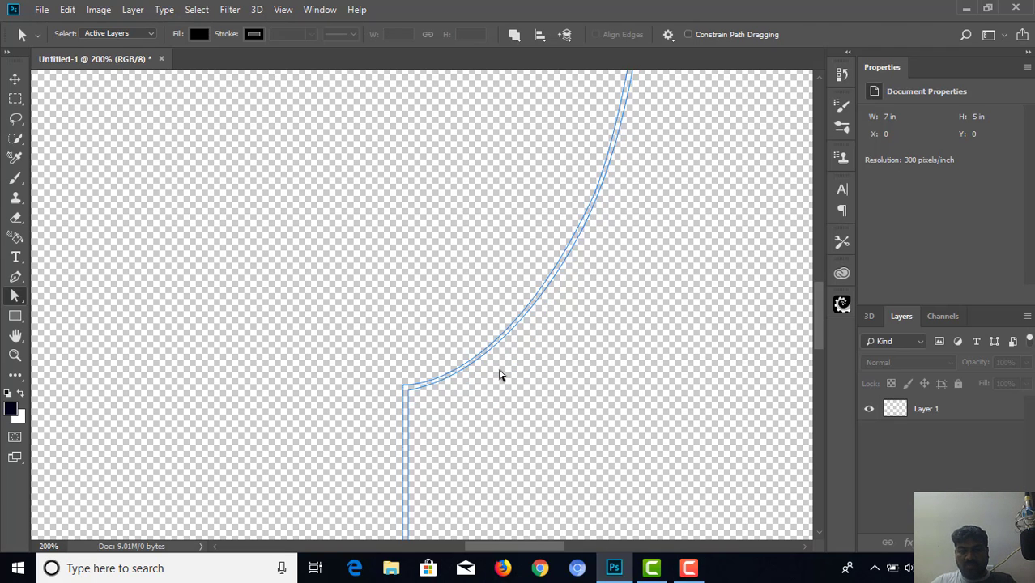
Step: Select the three upper anchors along the glass foot, nudge them down slightly to thin the foot, and deselect them
key(ctrl+minus)
key(ctrl+minus)
key(ctrl+minus)
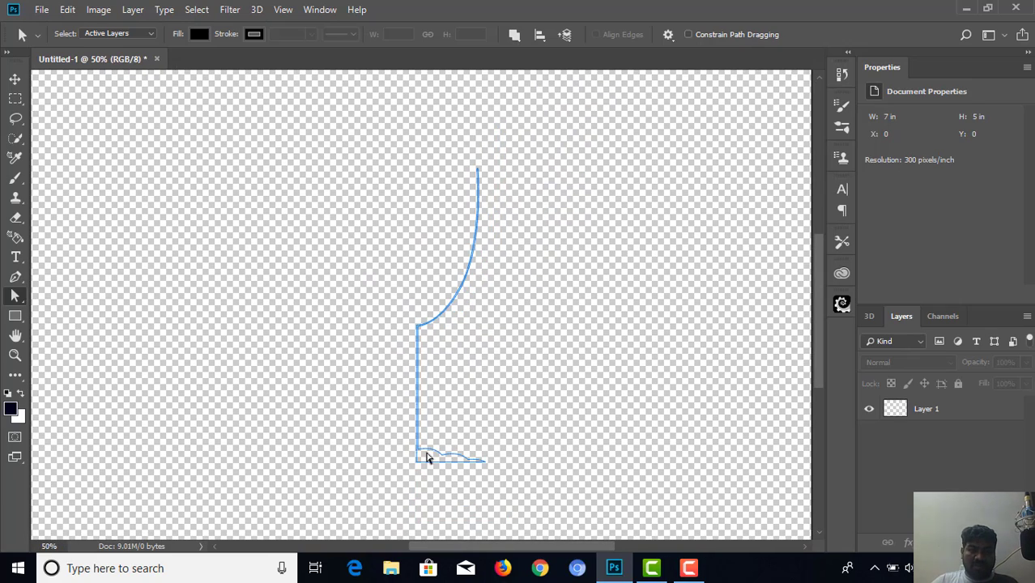
click(432, 455)
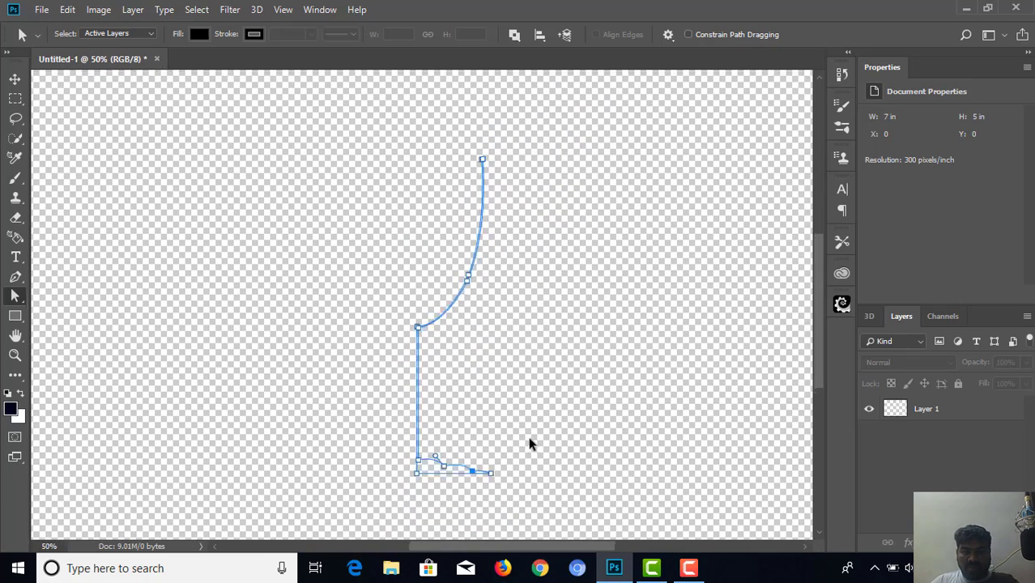
key(ctrl+plus)
key(ctrl+plus)
key(ctrl+plus)
scroll(462, 138, down, 10)
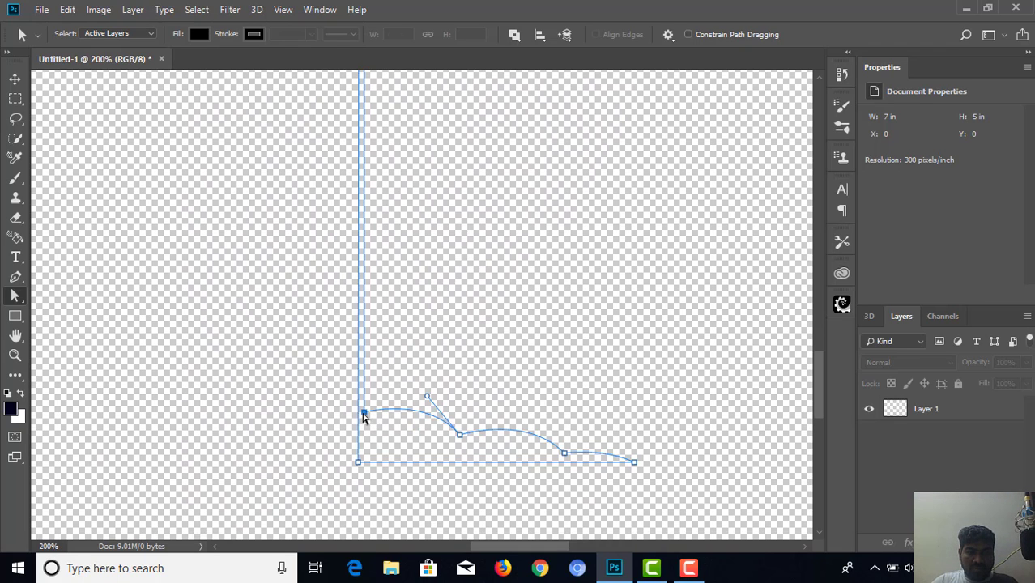
click(522, 447)
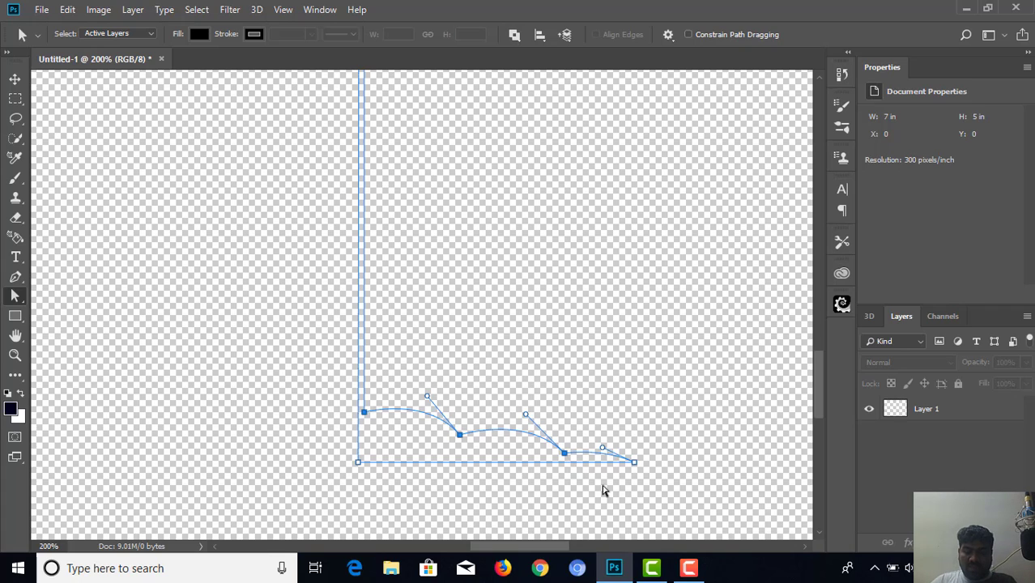
key(Down)
key(Down)
key(Down)
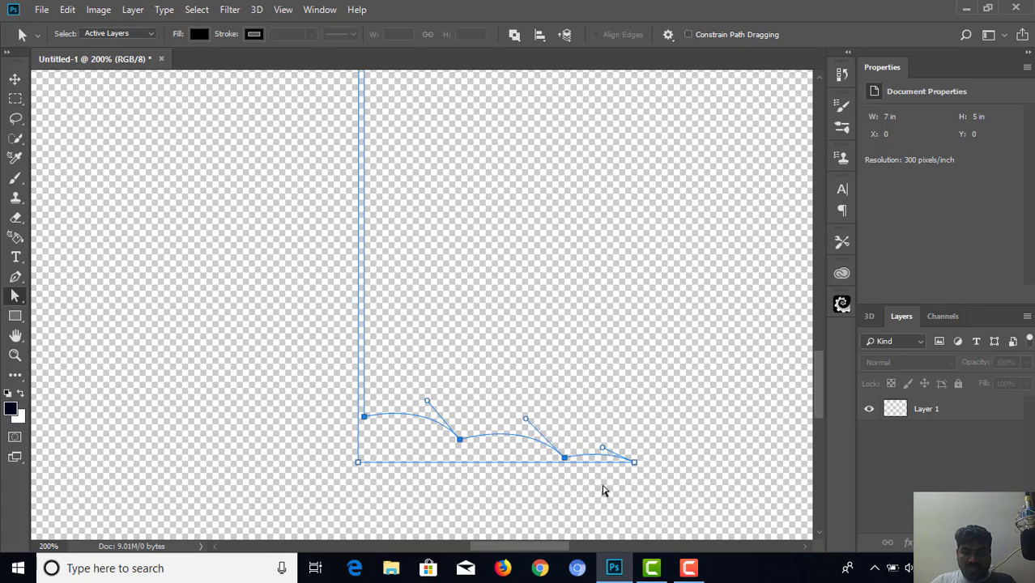
key(Up)
key(Down)
key(Up)
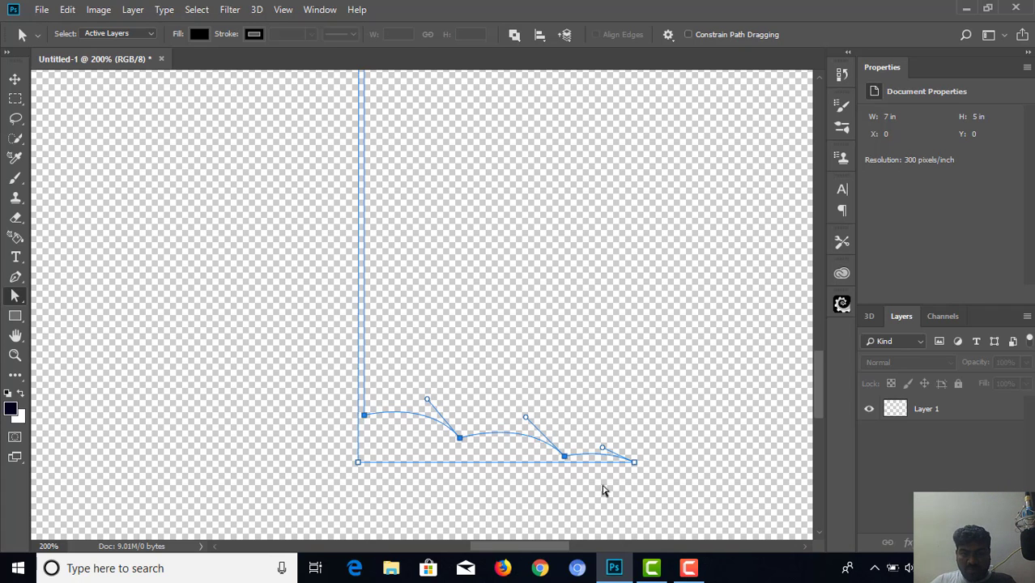
click(570, 495)
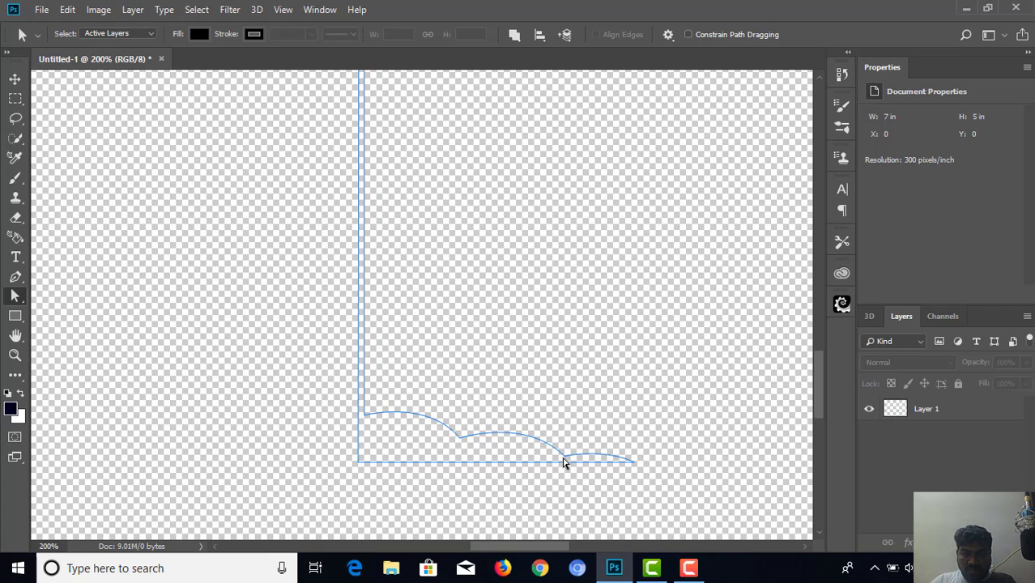
Step: Flatten the two inner humps on the foot's upper edge by lowering the curve handles of its second and third anchors
click(562, 456)
drag(525, 419, 499, 441)
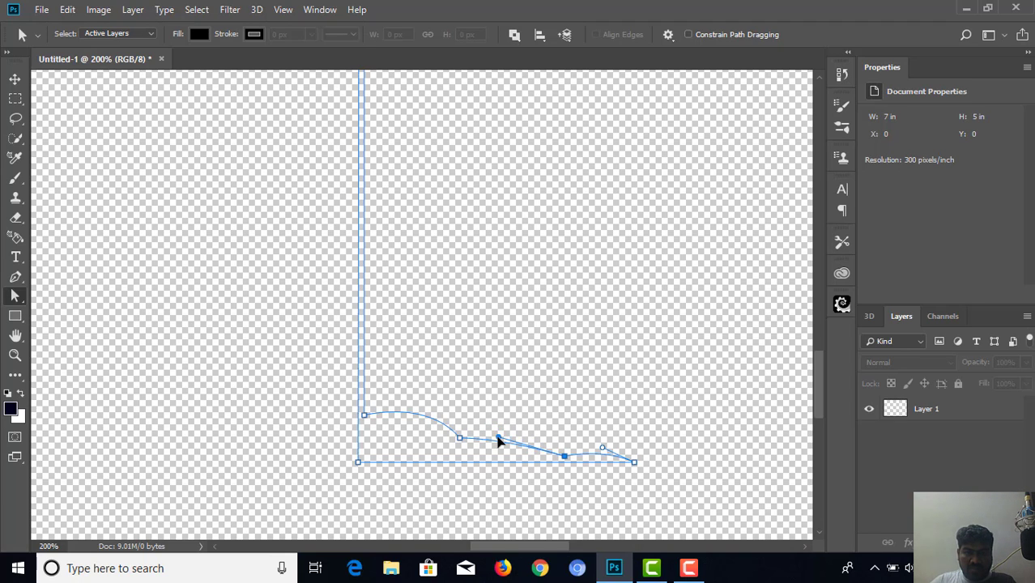
click(460, 439)
drag(428, 402, 421, 415)
click(634, 464)
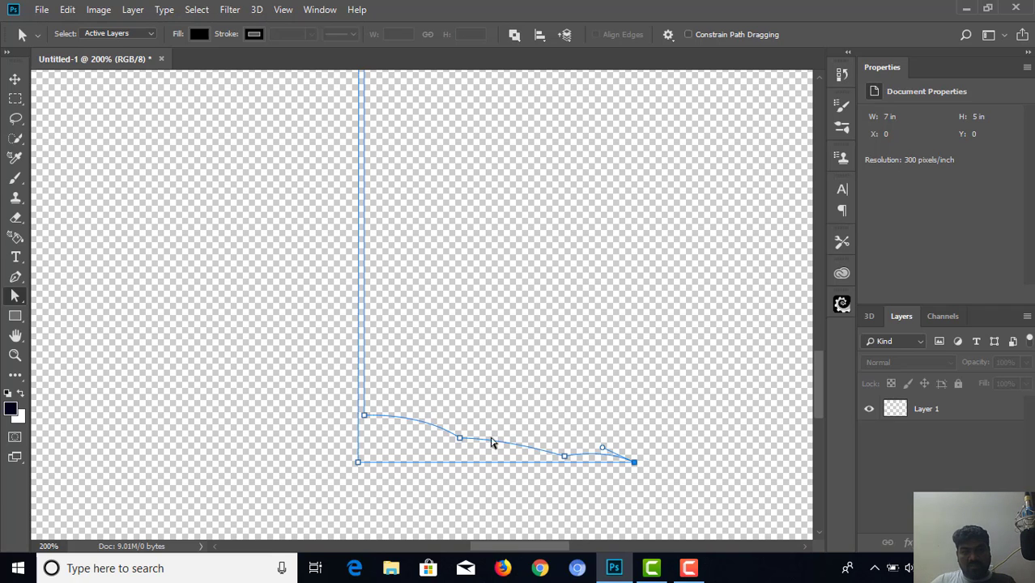
click(15, 79)
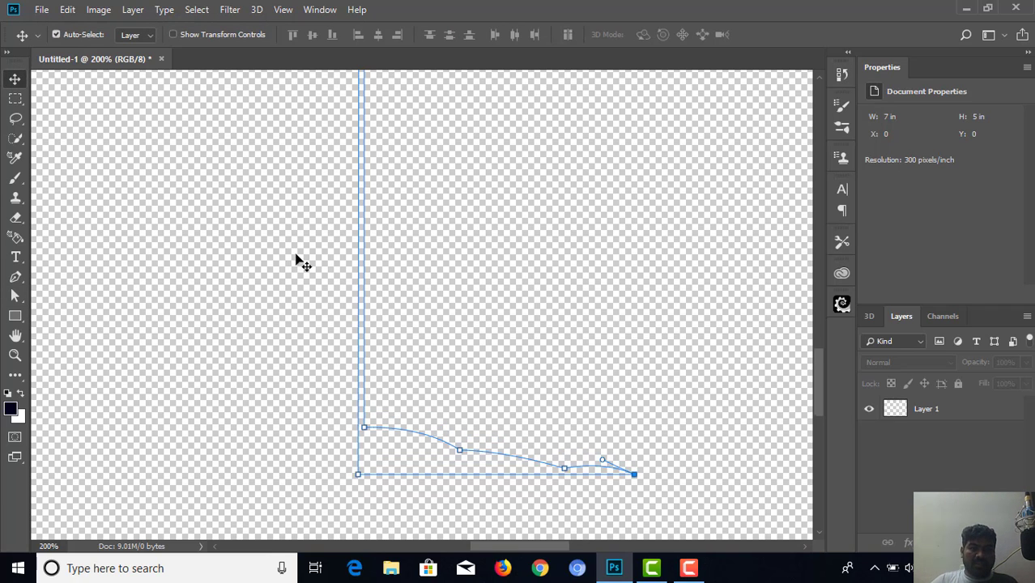
scroll(324, 268, up, 5)
key(ctrl+minus)
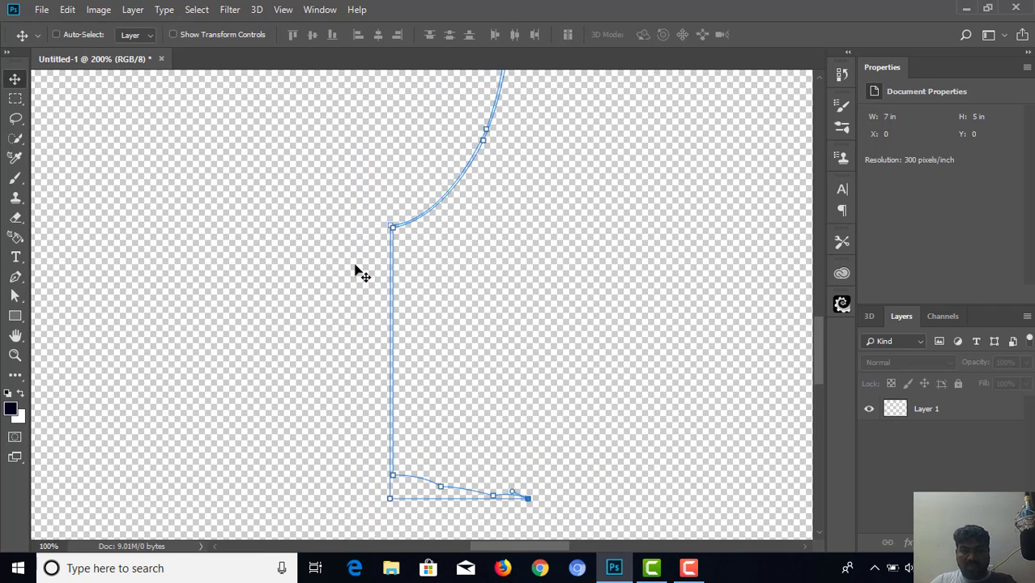
key(ctrl+minus)
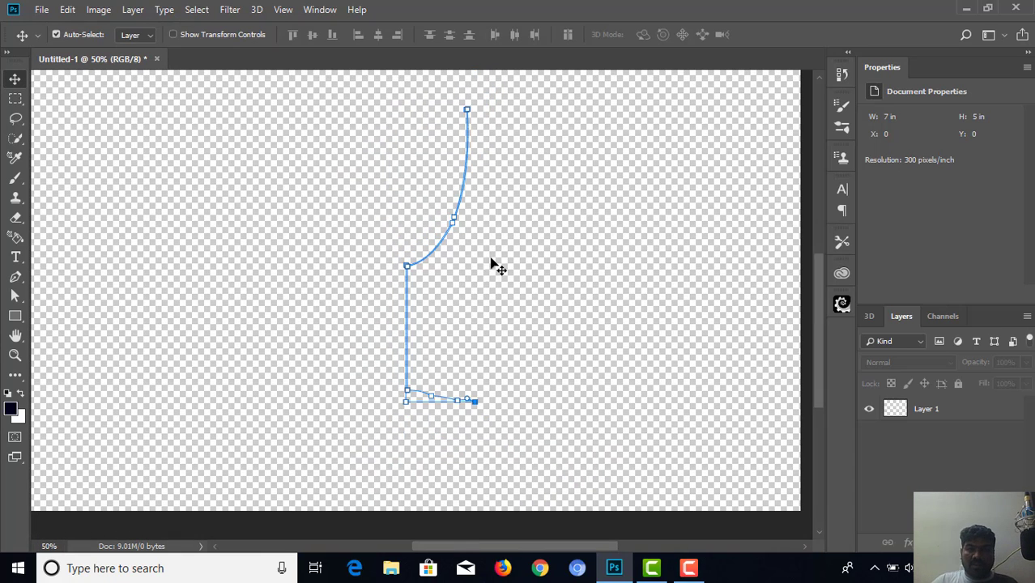
click(870, 317)
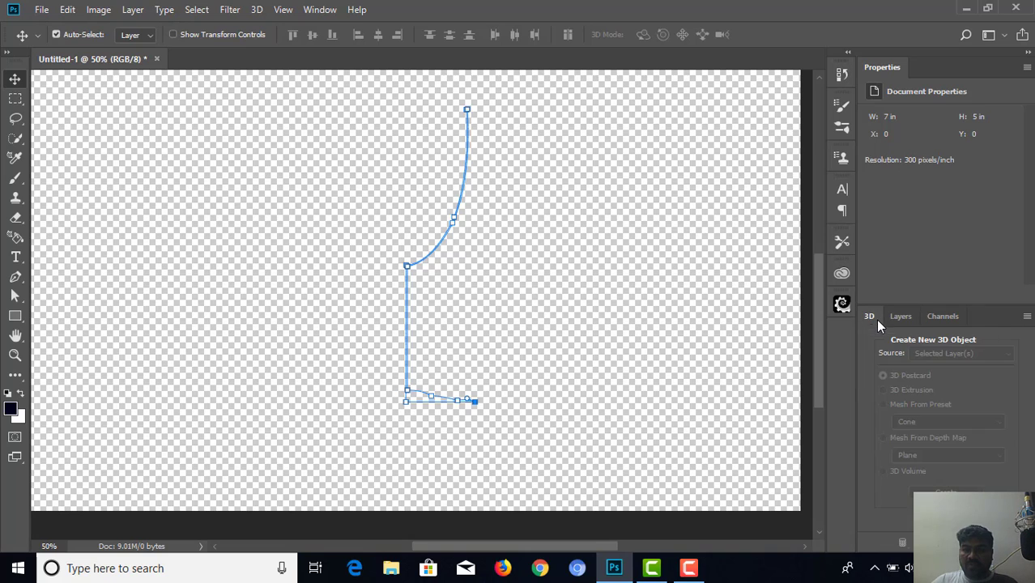
click(901, 317)
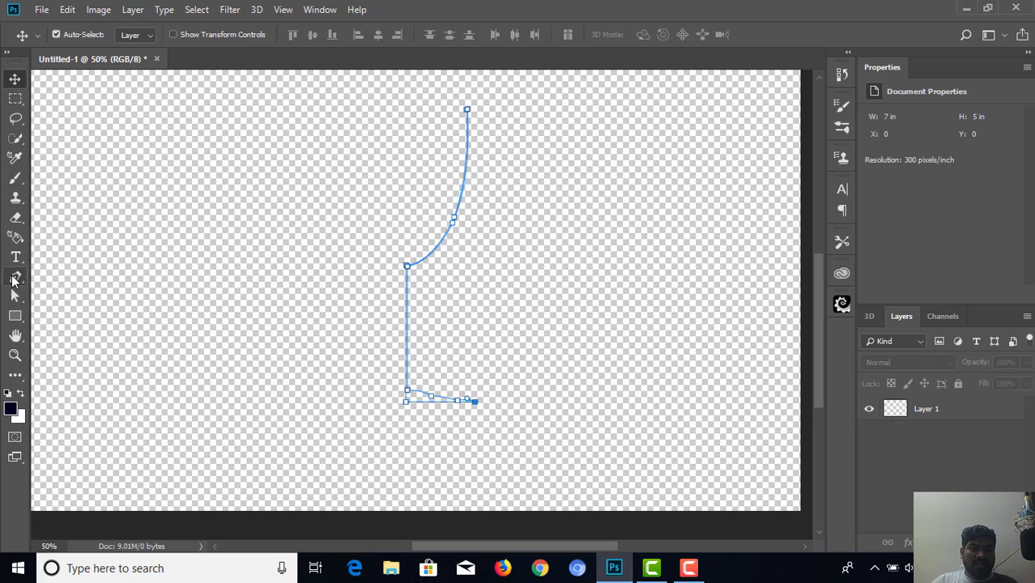
Step: Convert the glass path into a new anti-aliased selection with a feather radius of 0 pixels
click(15, 278)
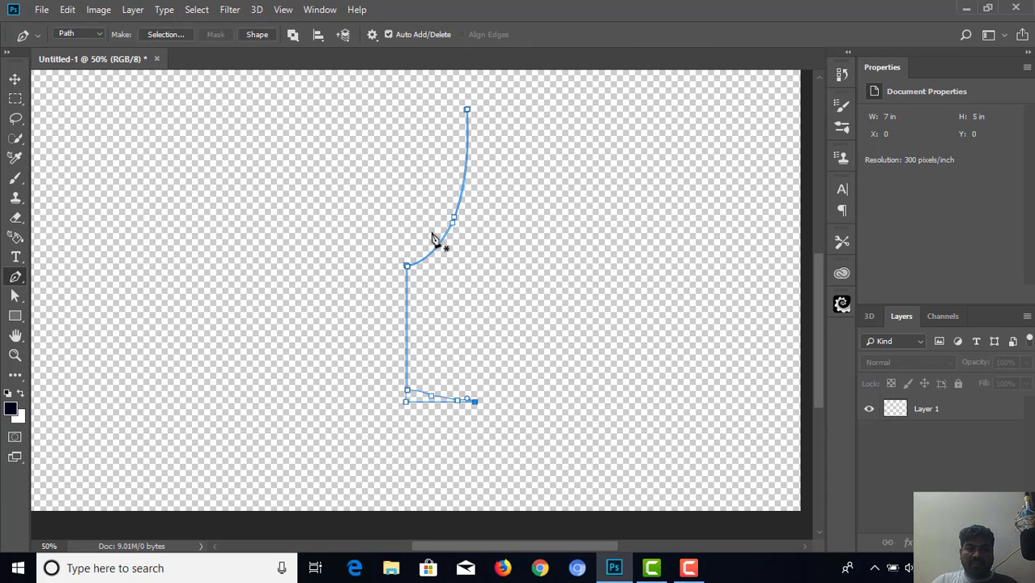
right_click(392, 163)
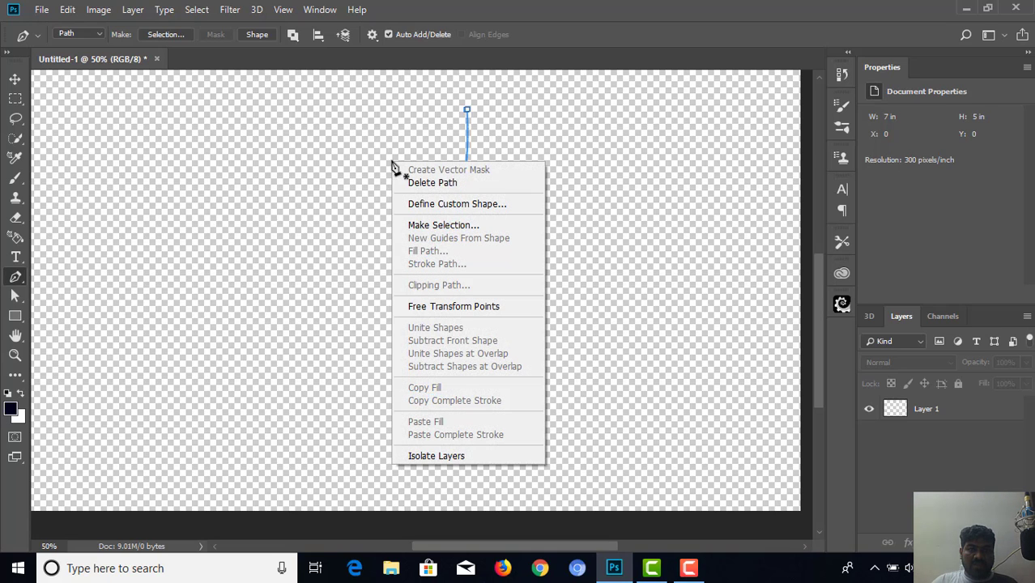
click(426, 227)
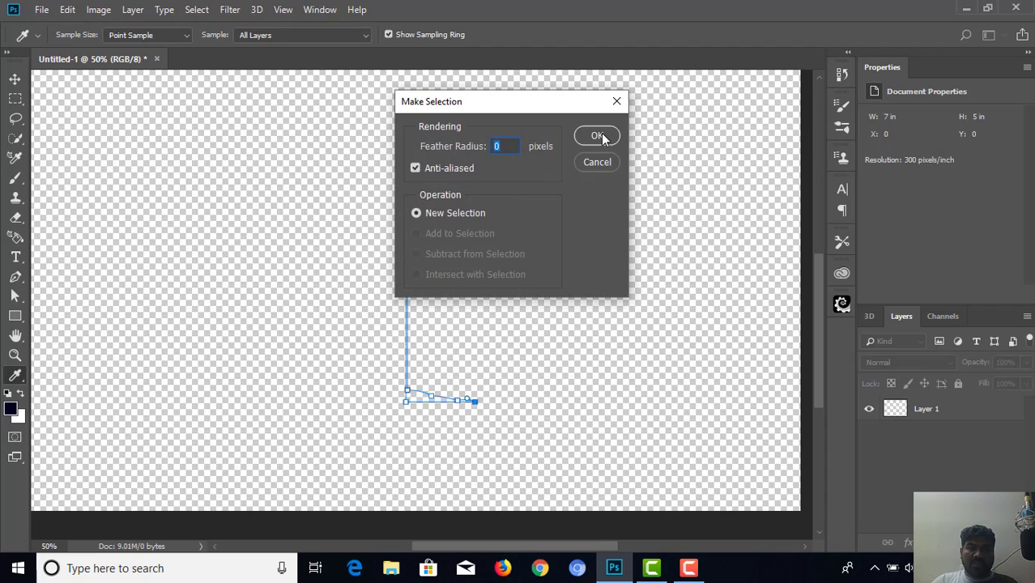
click(406, 110)
click(596, 137)
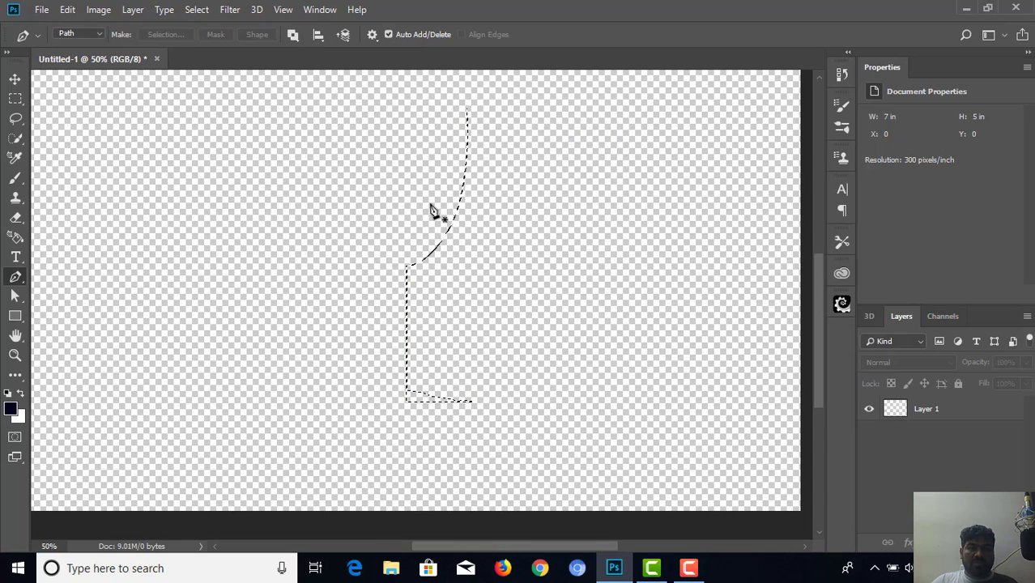
Step: Fill the glass profile selection with white on Layer 1 using the Paint Bucket, and deselect it
key(ctrl+plus)
key(ctrl+plus)
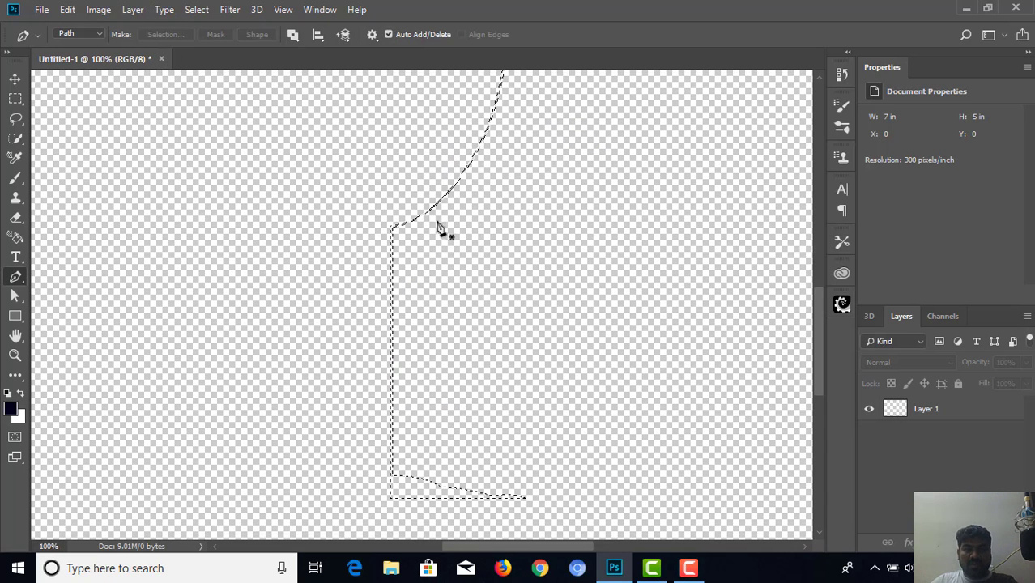
key(ctrl+minus)
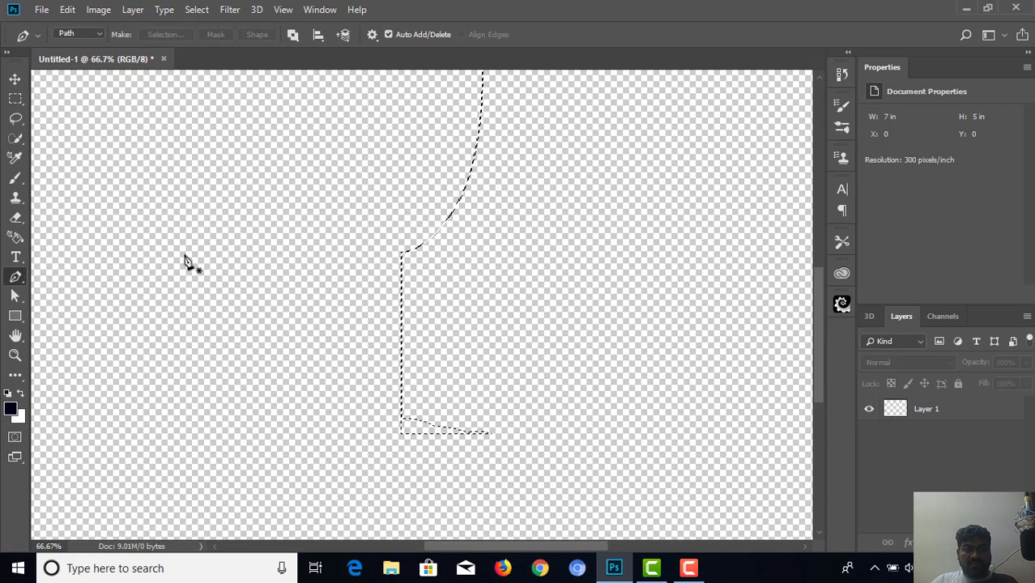
click(19, 380)
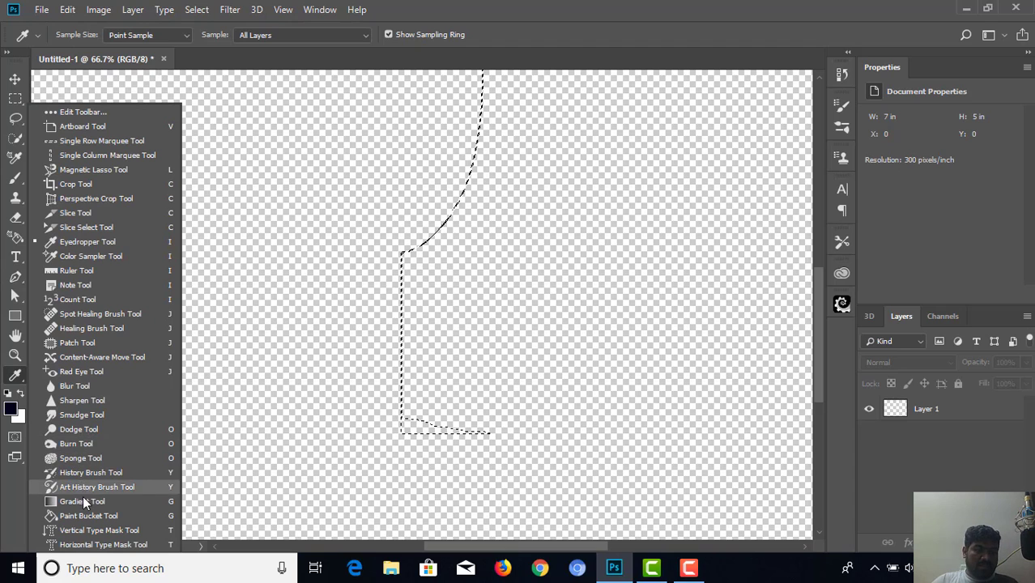
click(80, 516)
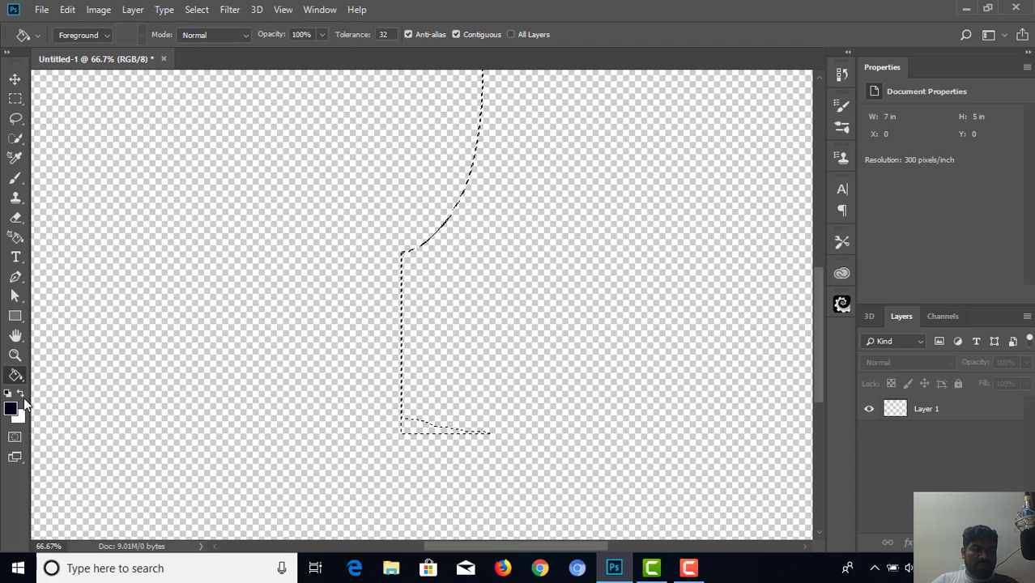
click(20, 394)
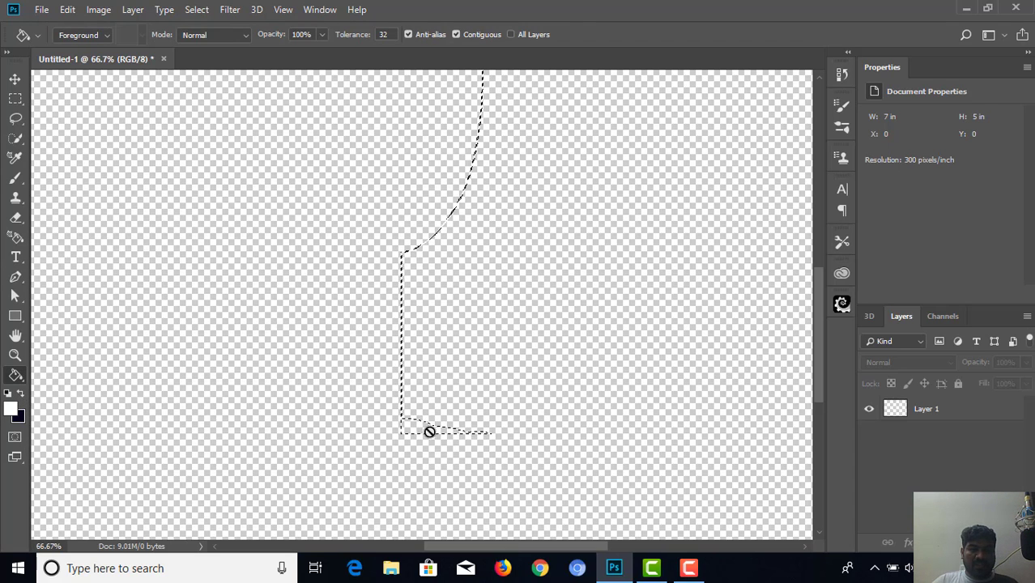
click(956, 420)
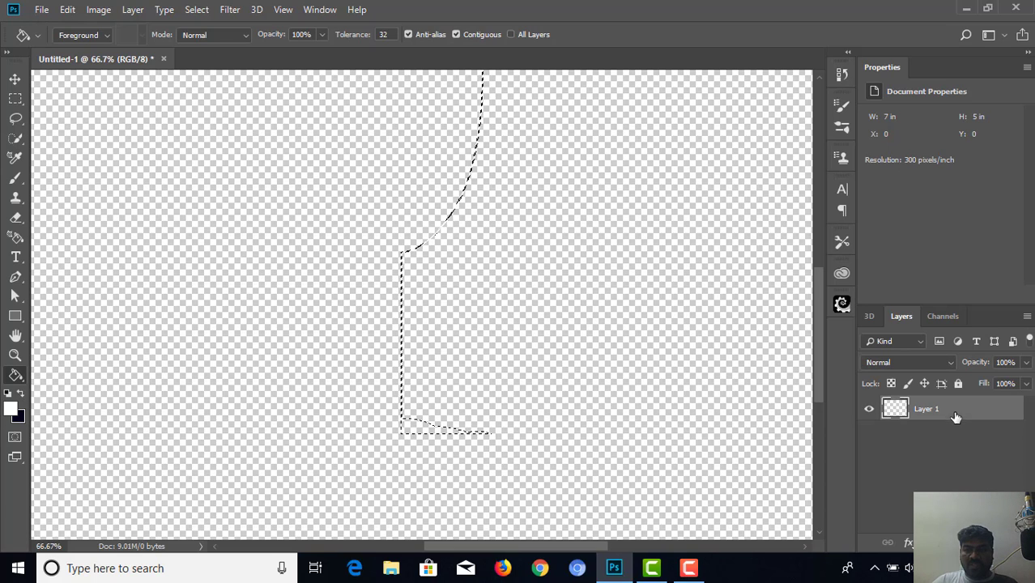
click(414, 436)
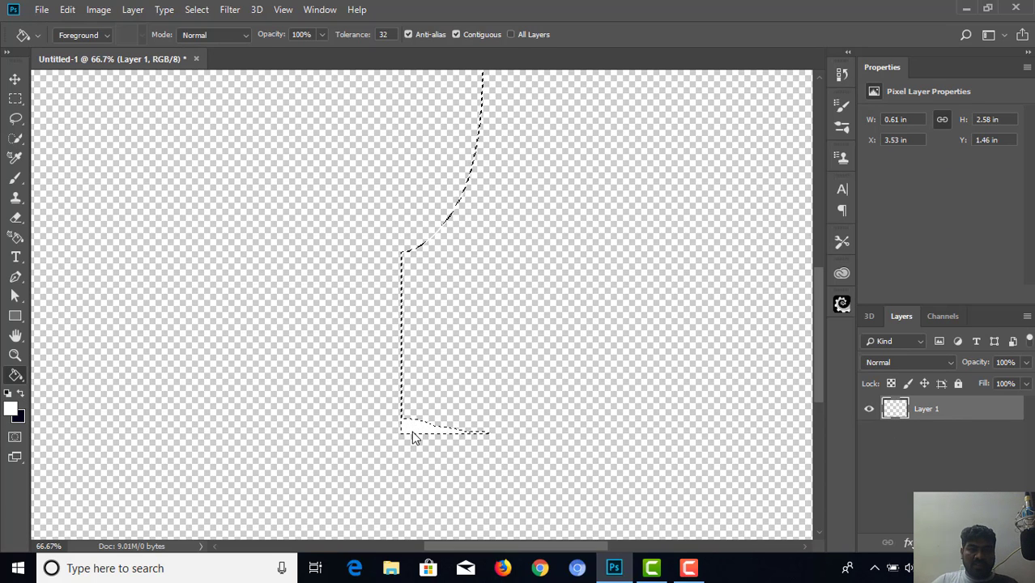
scroll(434, 349, up, 3)
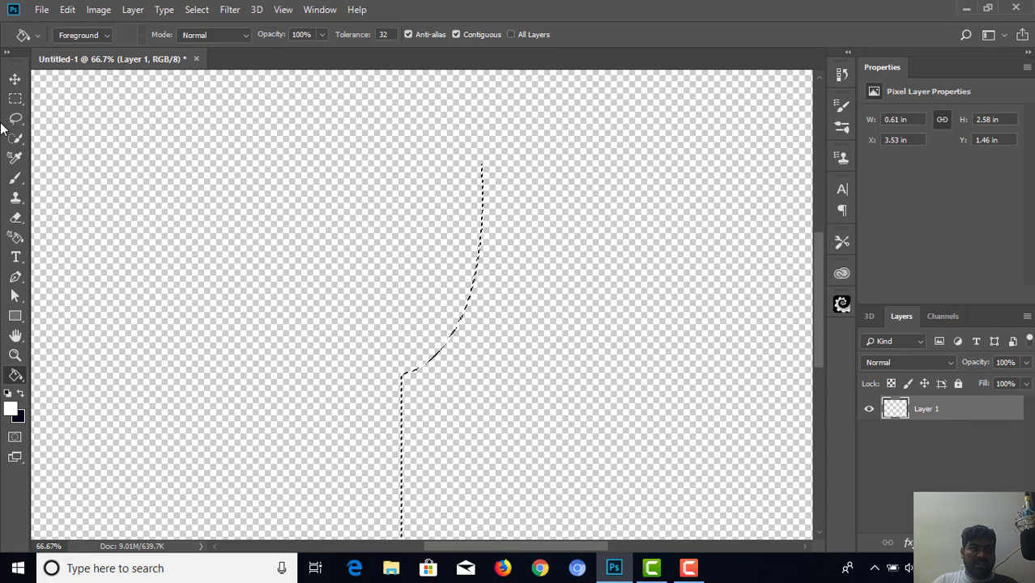
click(15, 78)
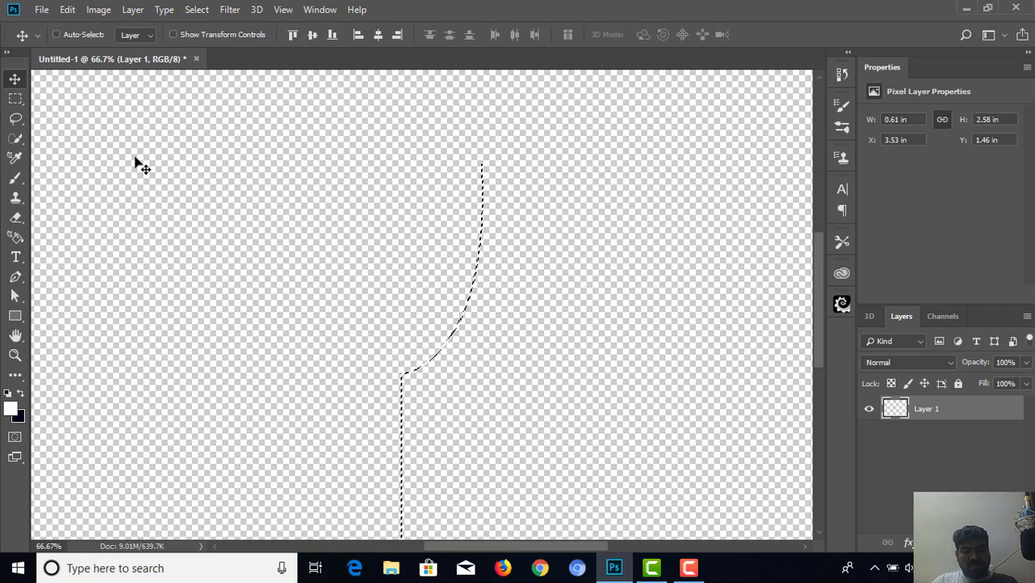
key(ctrl+d)
scroll(410, 282, down, 2)
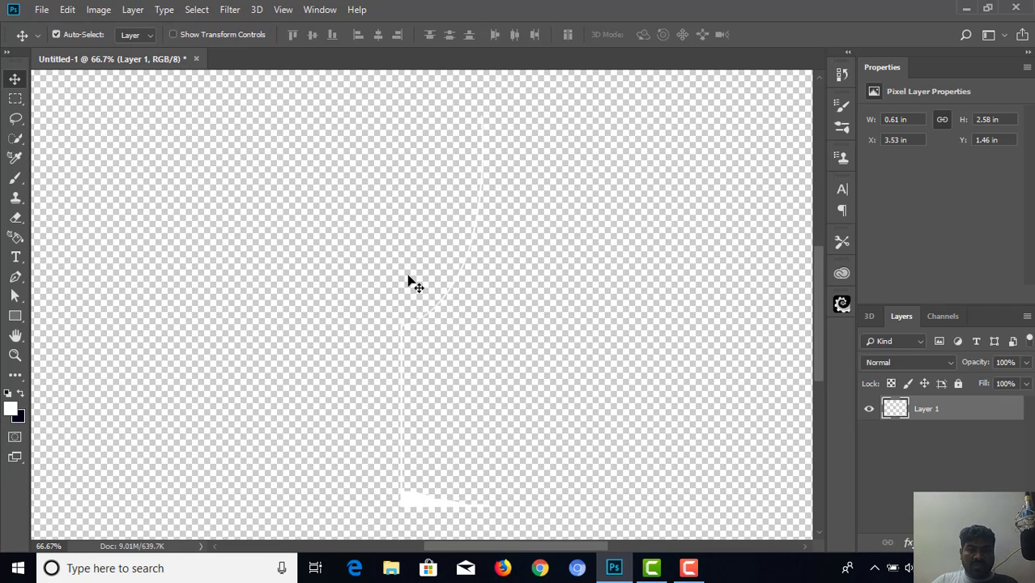
Step: Check the filled profile up close and load Layer 1's pixels as a selection
key(ctrl+plus)
key(ctrl+plus)
key(ctrl+plus)
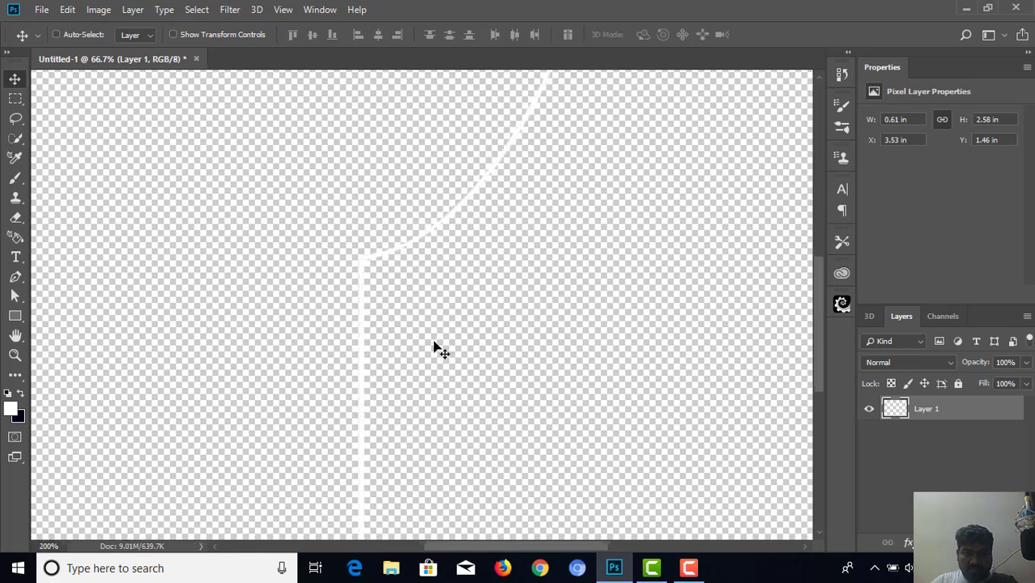
key(ctrl+minus)
key(ctrl+minus)
key(ctrl+minus)
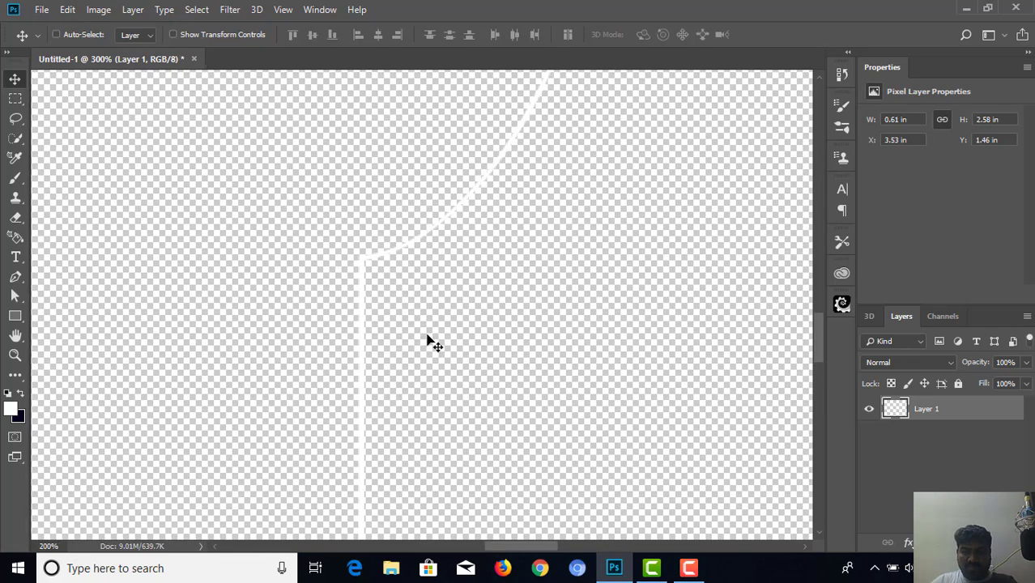
right_click(896, 411)
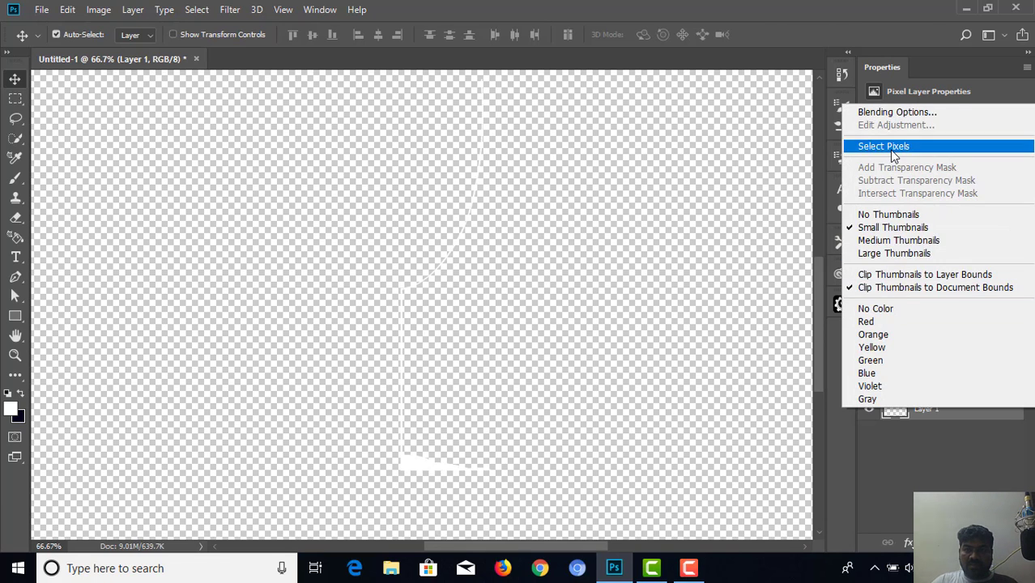
click(893, 154)
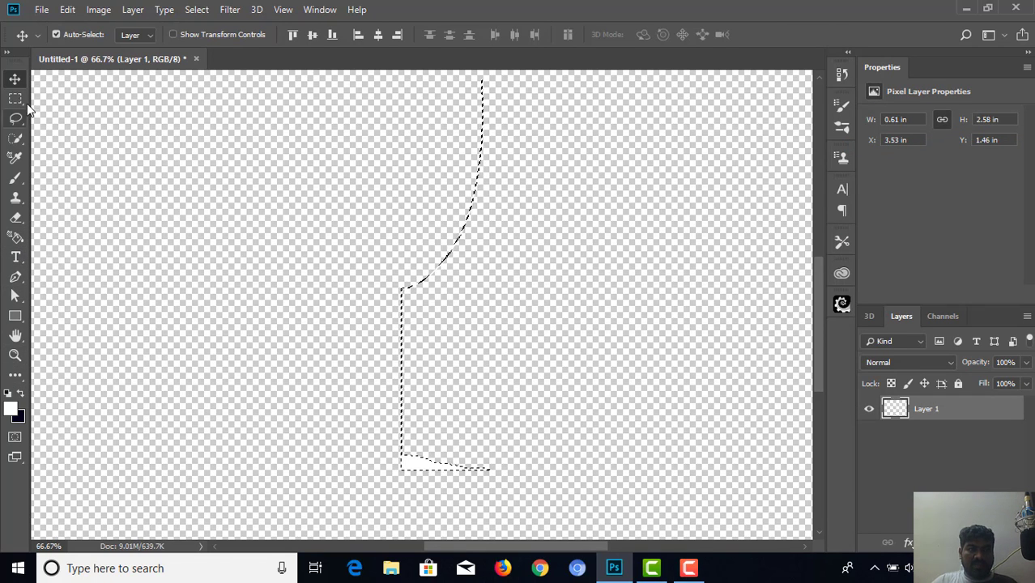
Step: Fill the loaded glass profile selection on Layer 1 with white again and deselect it
key(alt+BackSpace)
key(ctrl+d)
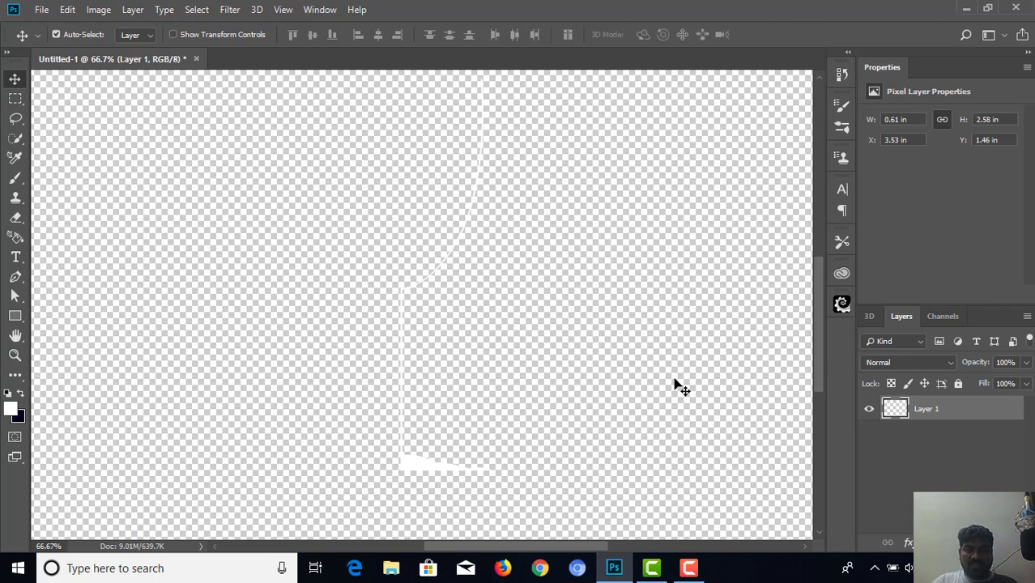
scroll(651, 372, up, 3)
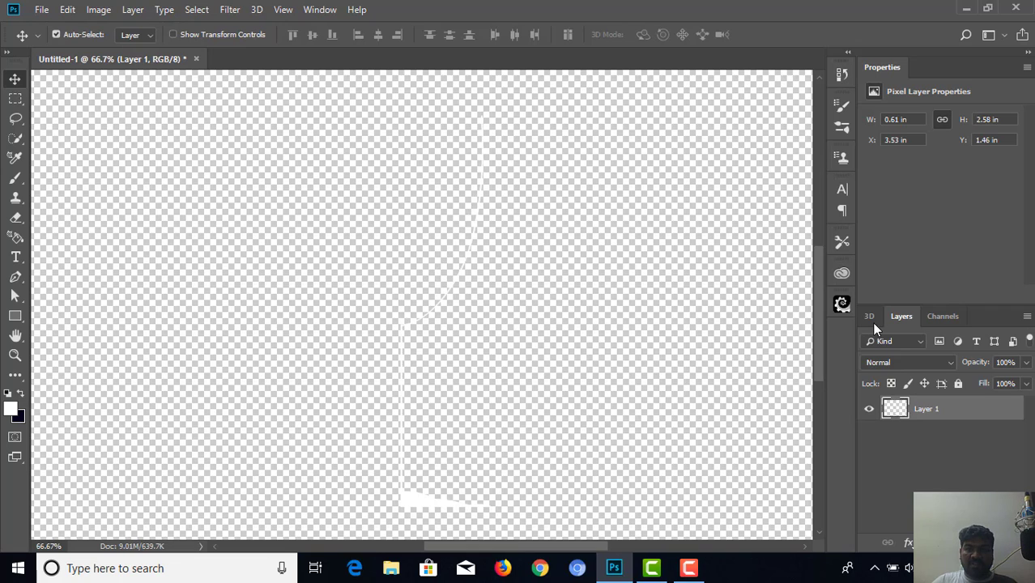
Step: Try turning Layer 1 into a mesh with the Cylinder preset and undo it
click(258, 10)
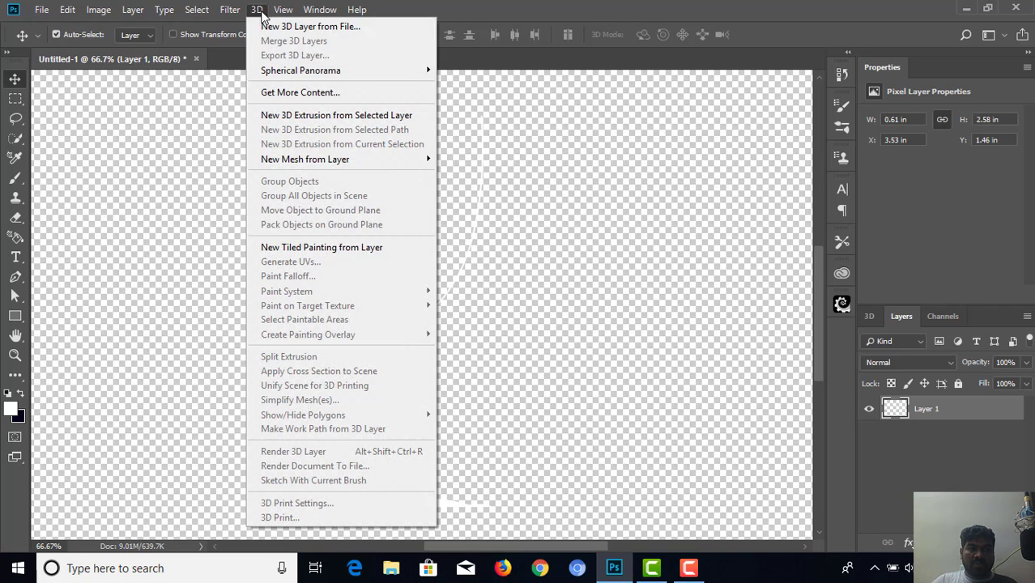
mouse_move(313, 163)
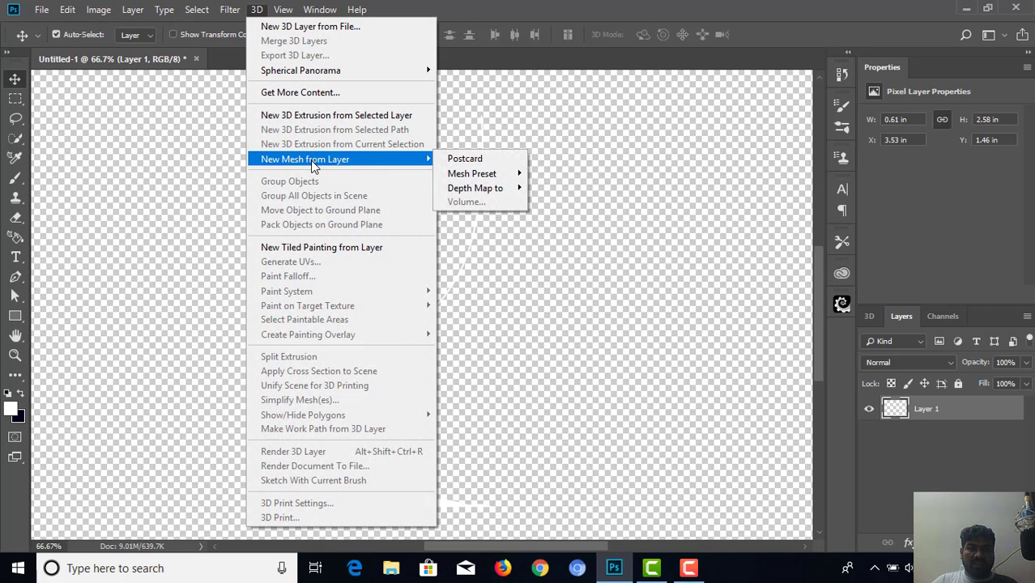
mouse_move(486, 198)
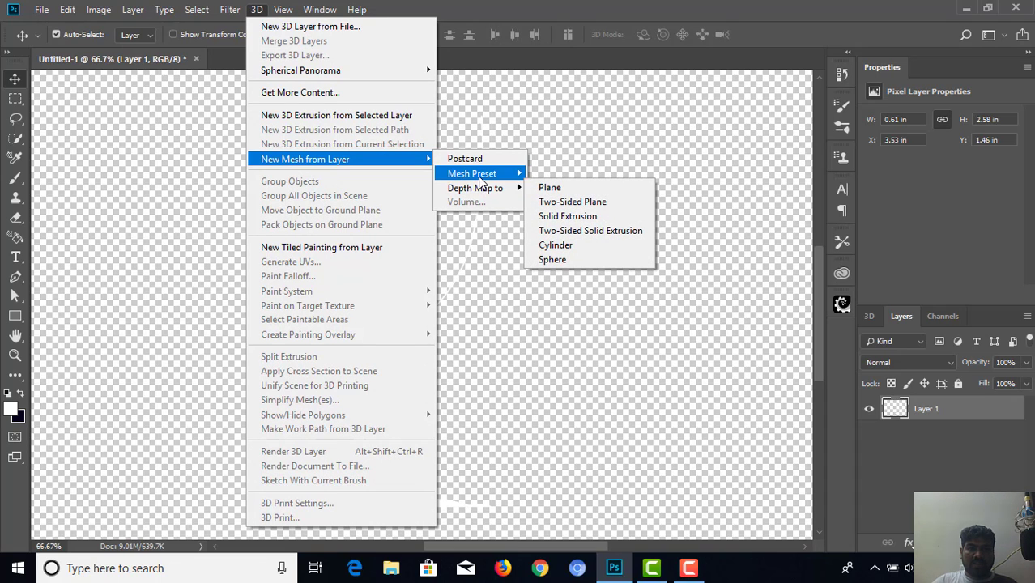
mouse_move(489, 176)
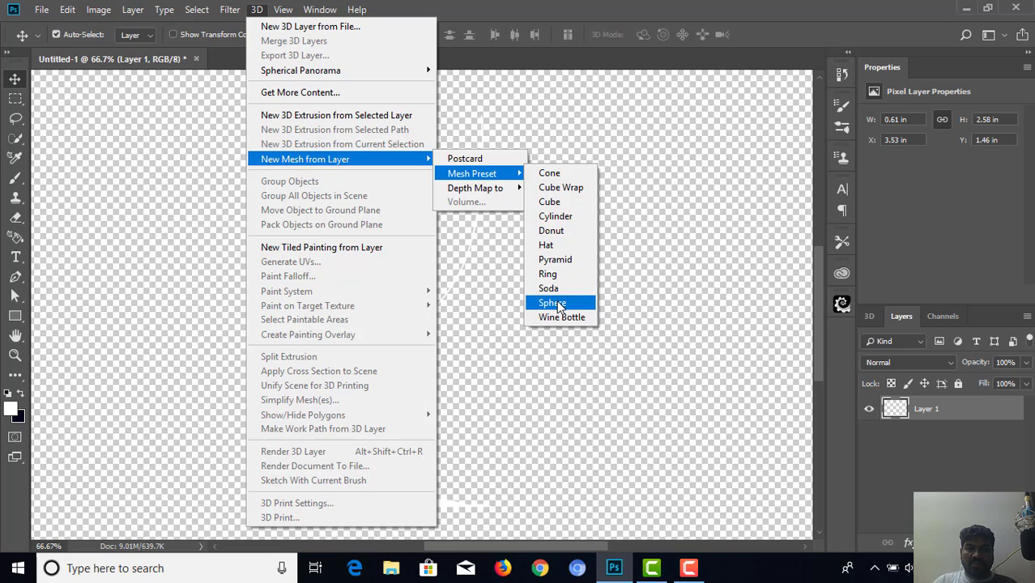
click(565, 221)
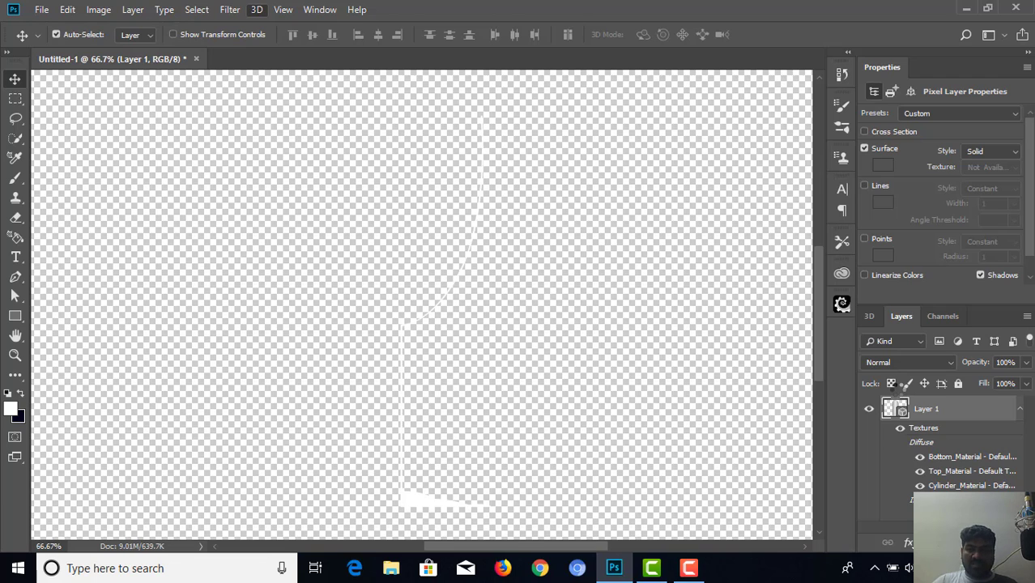
key(ctrl+z)
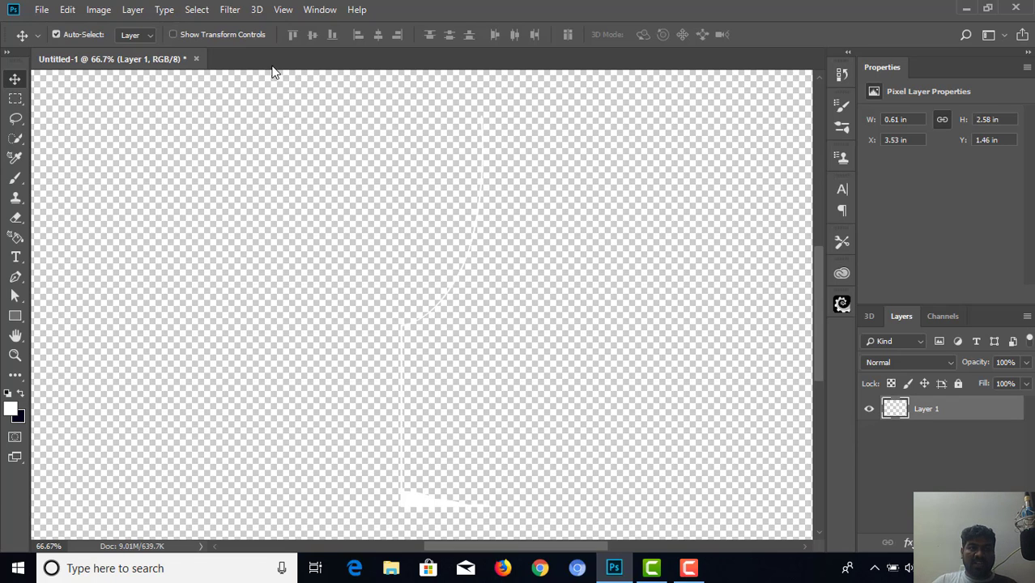
Step: Try to create a new 3D extrusion from Layer 1 with nothing selected
click(257, 9)
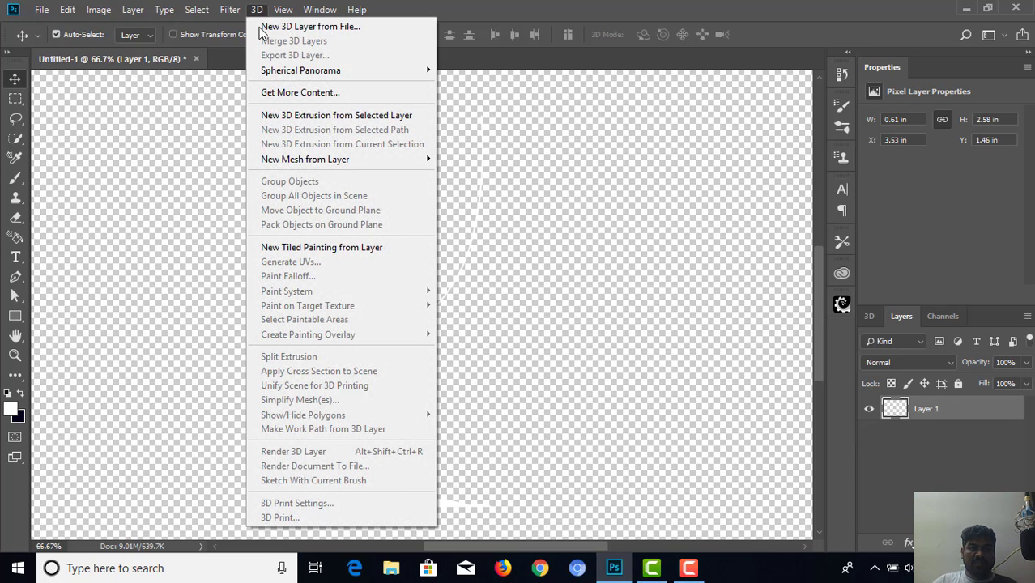
click(320, 117)
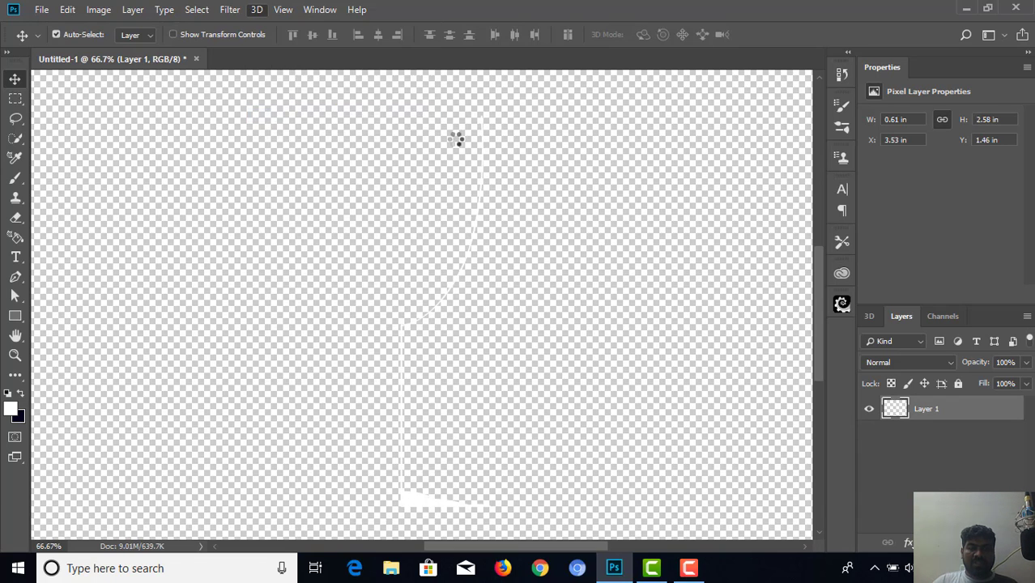
click(506, 232)
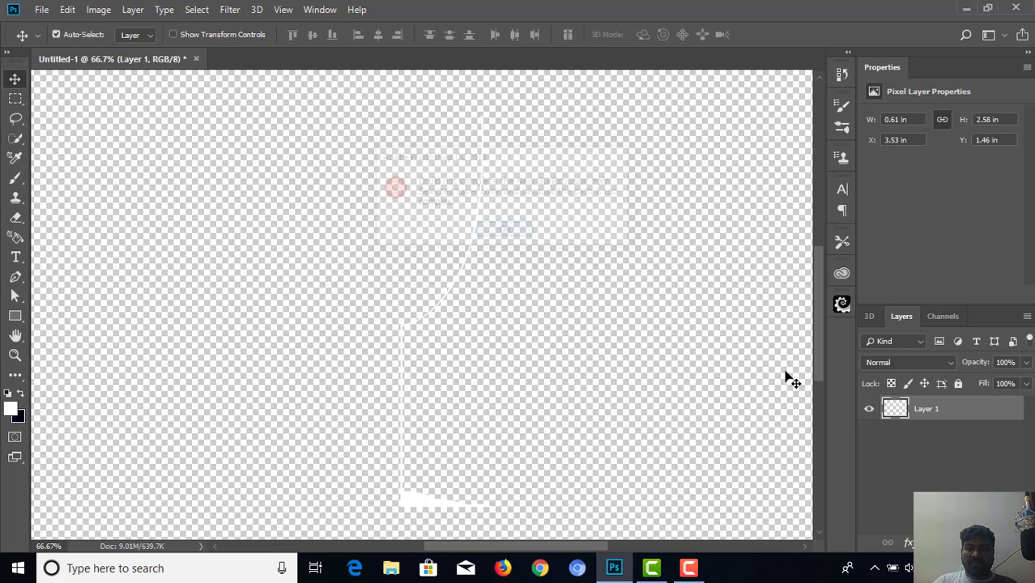
Step: Load Layer 1's pixels as a selection and try again to create a 3D extrusion from the selected layer
right_click(887, 416)
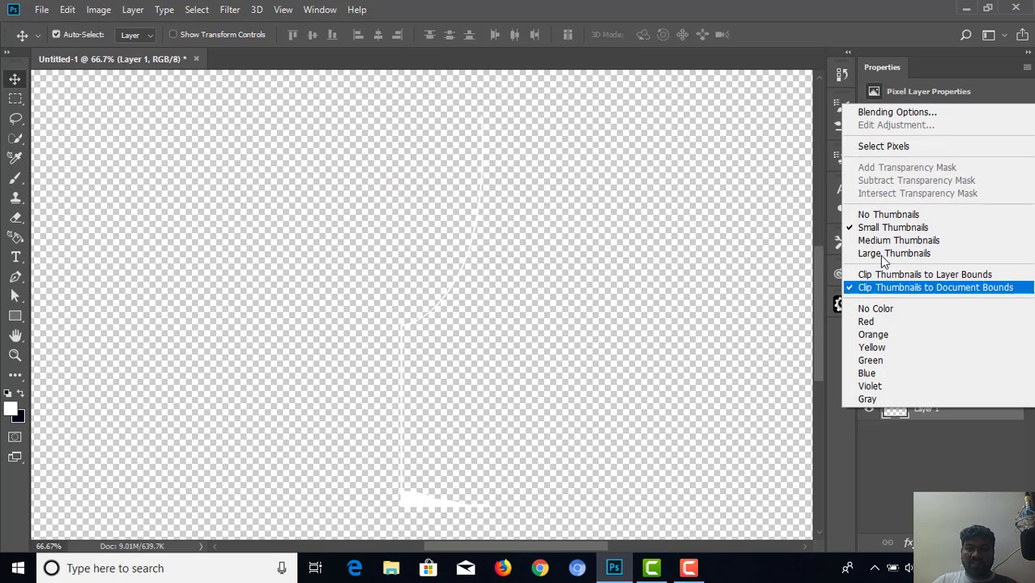
click(875, 147)
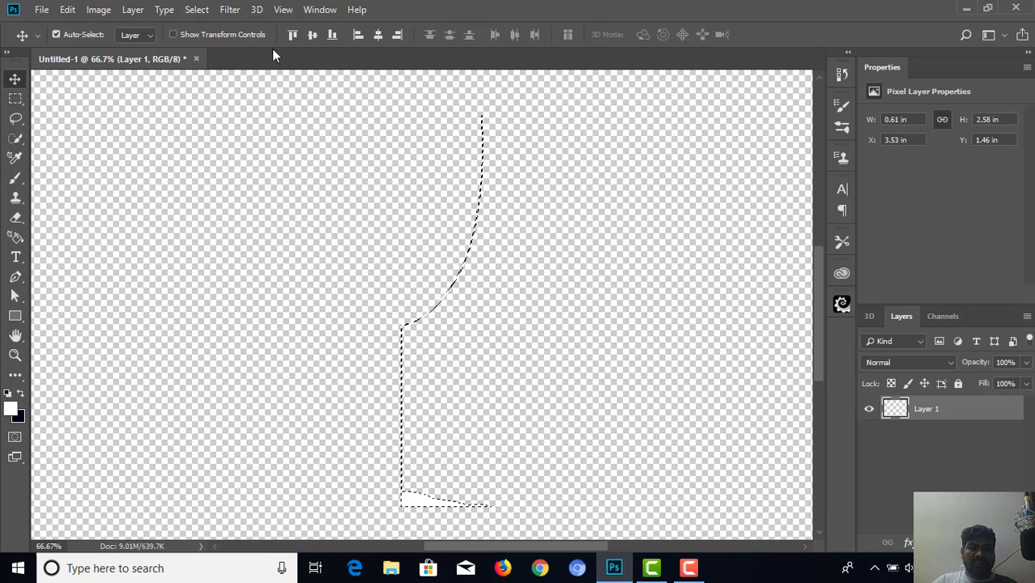
click(257, 10)
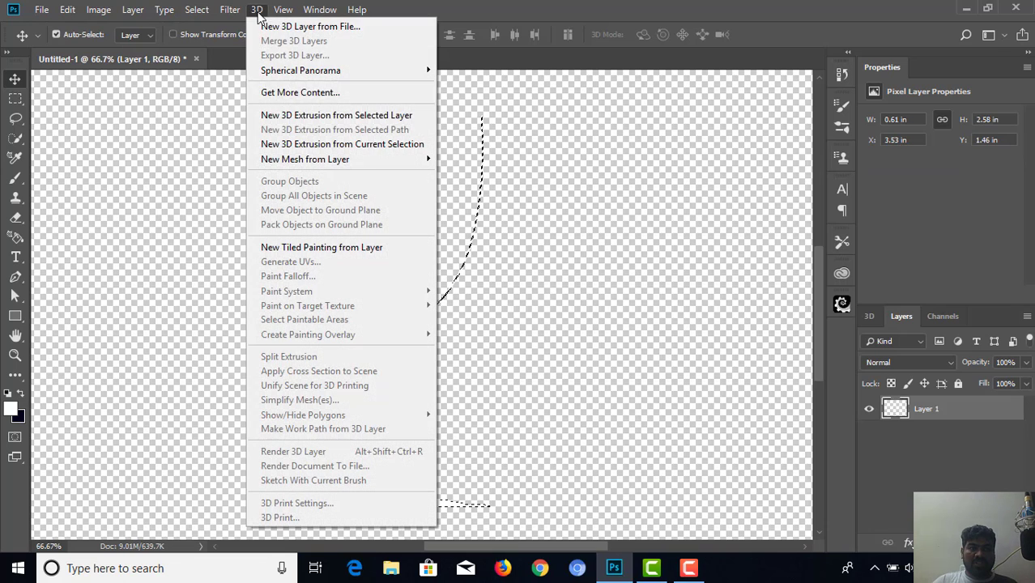
click(293, 118)
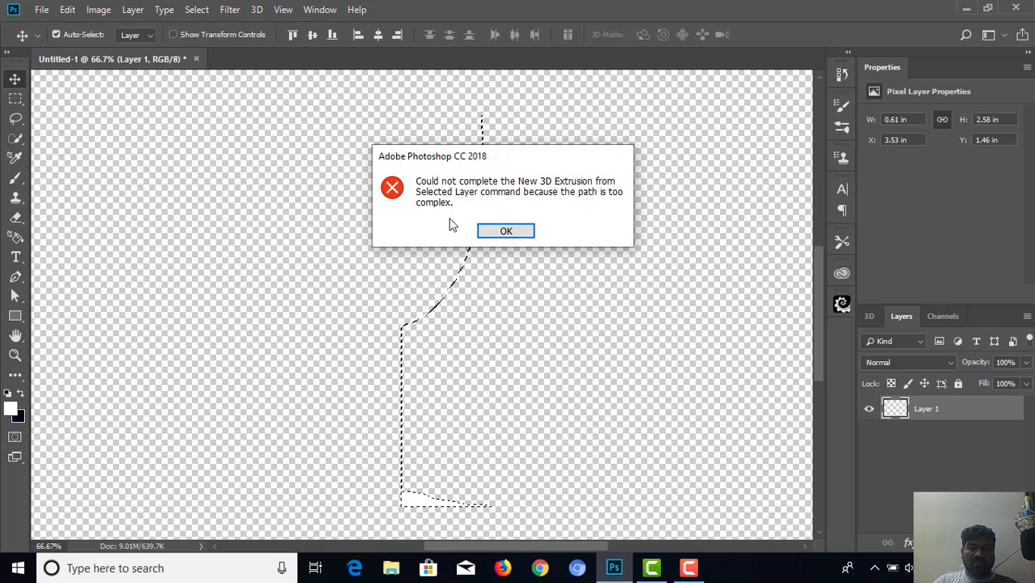
click(489, 236)
click(257, 9)
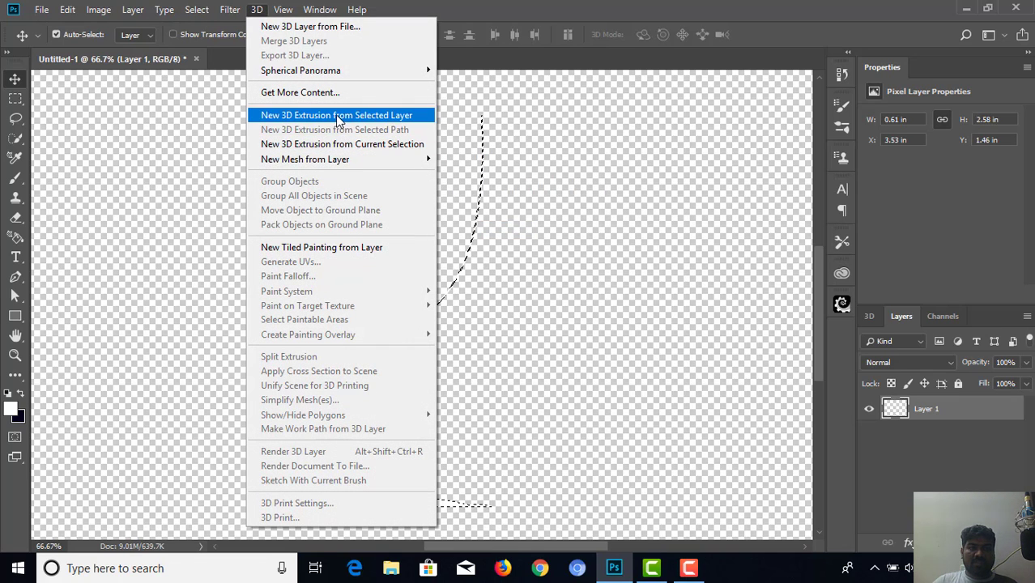
click(396, 120)
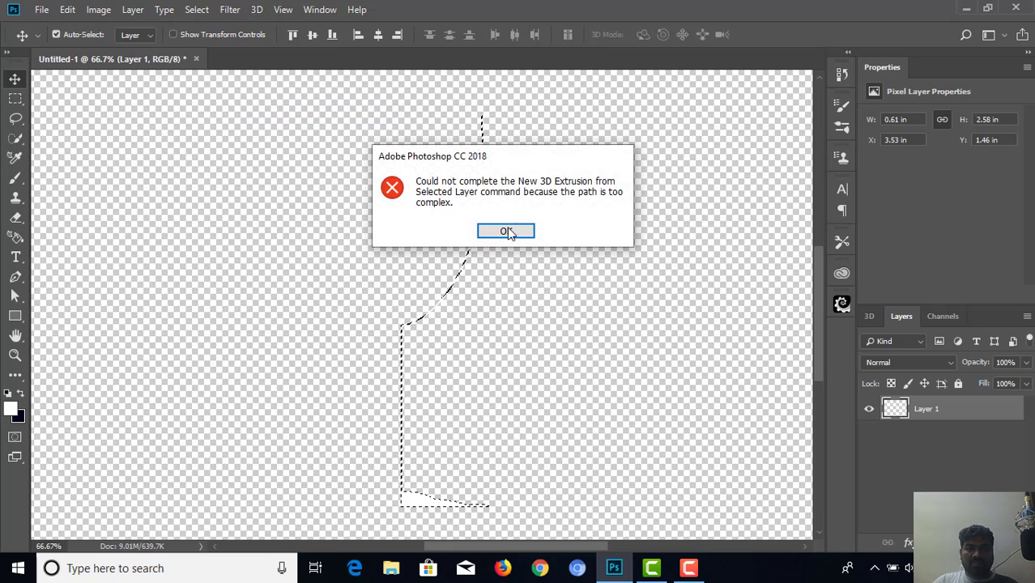
click(508, 232)
Step: Inspect the selected outline of the thin bowl wall up close
key(ctrl+plus)
key(ctrl+plus)
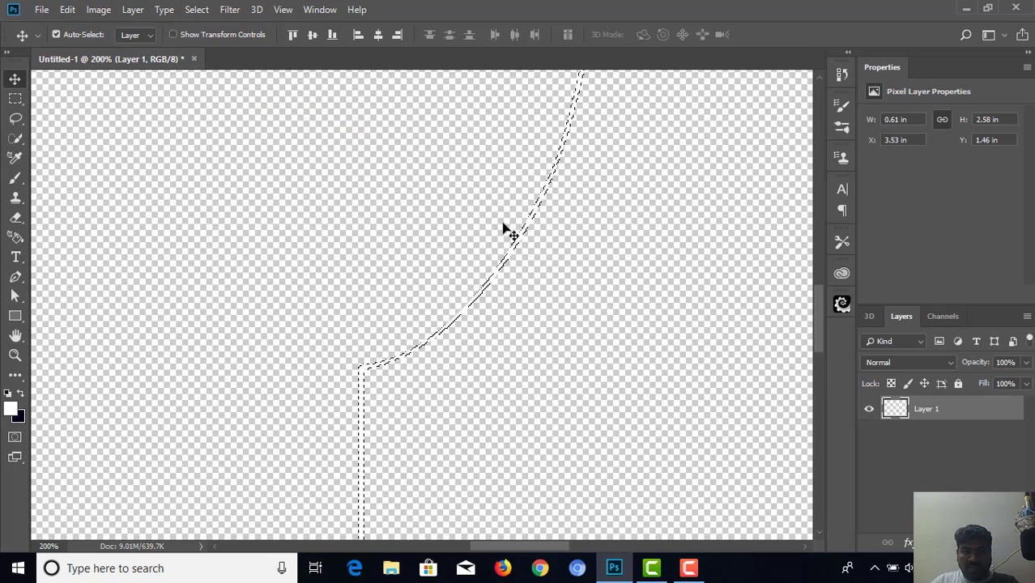
key(ctrl+plus)
drag(328, 247, 317, 282)
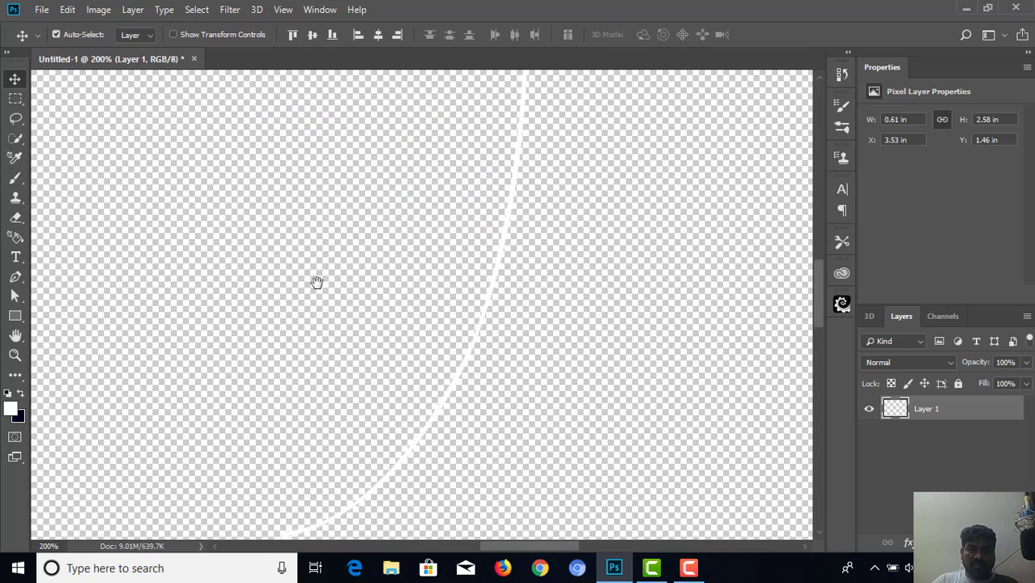
click(256, 8)
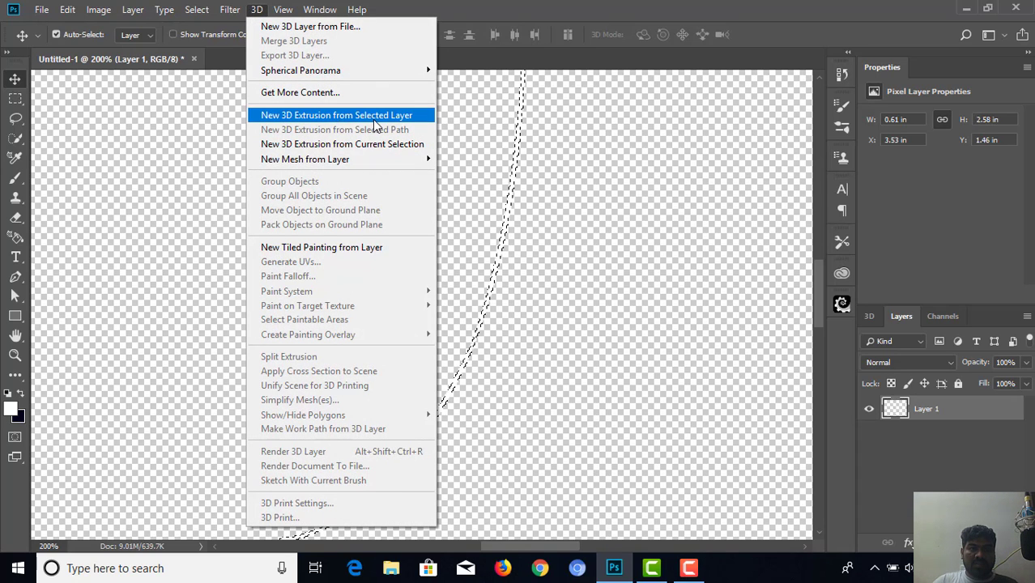
click(623, 140)
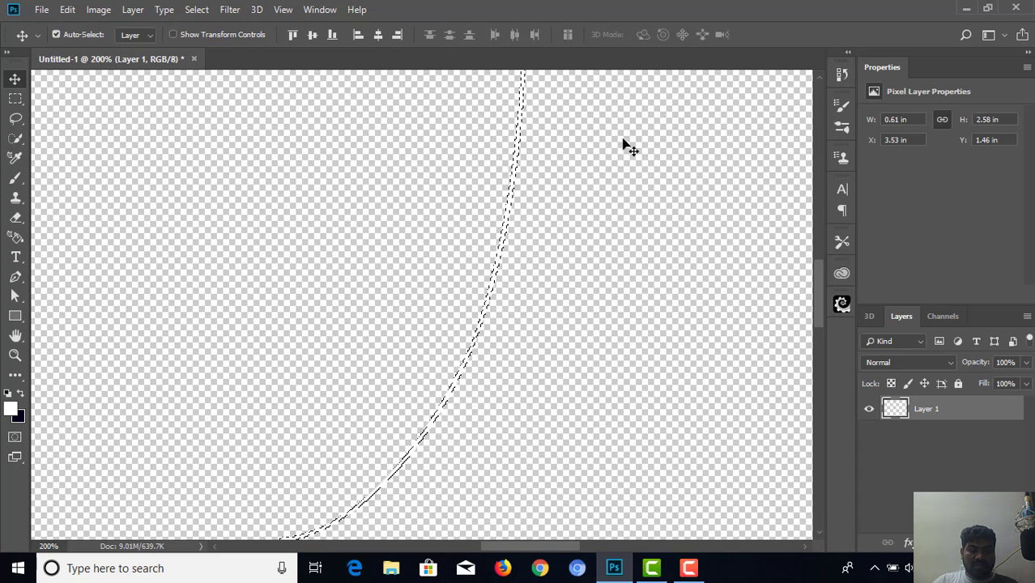
Step: Step back through the history until the glass profile is an active, unfilled path on empty Layer 1 again
key(ctrl+d)
key(ctrl+z)
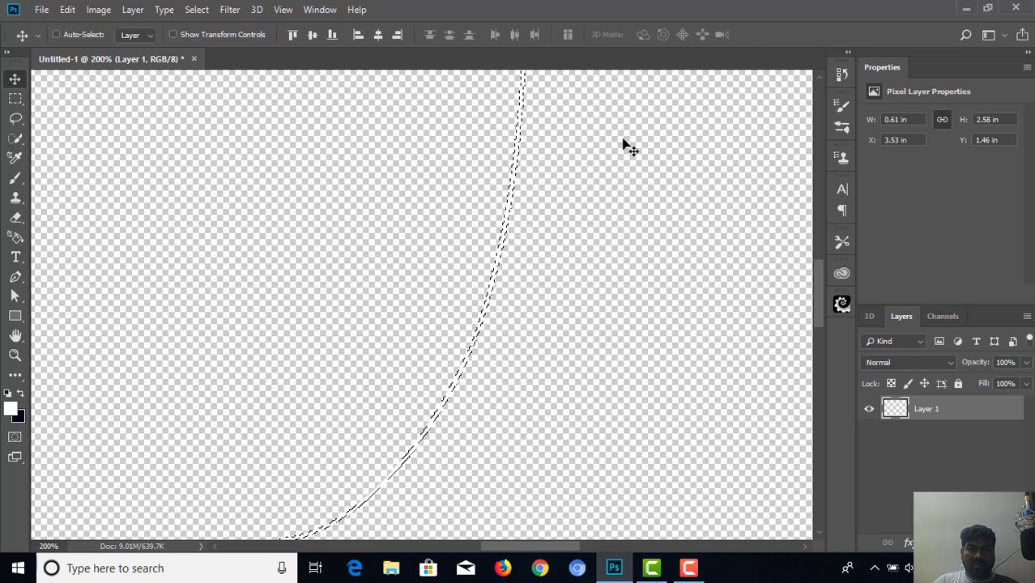
key(ctrl+d)
key(ctrl+z)
key(ctrl+z)
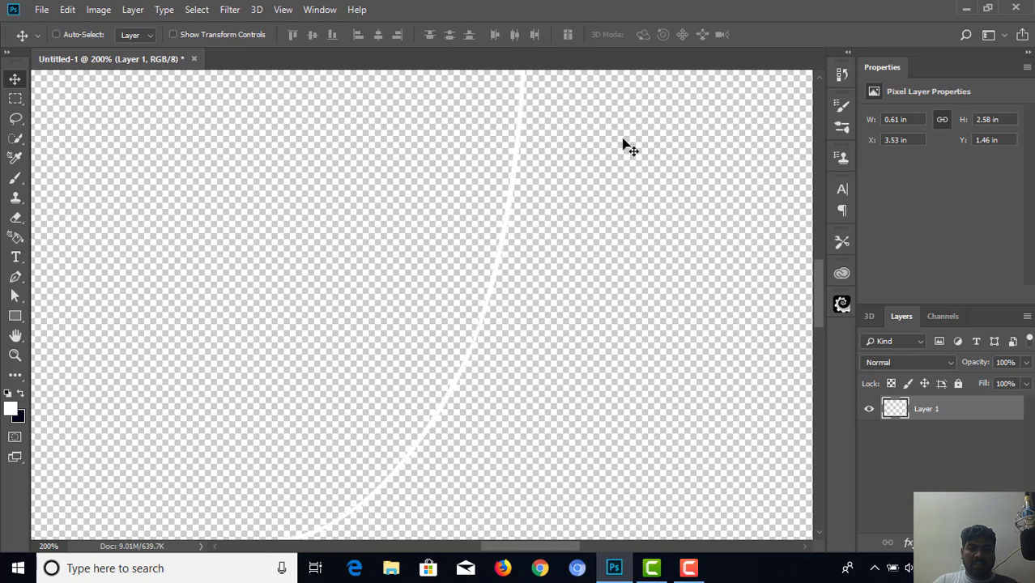
key(ctrl+alt+z)
key(ctrl+alt+z)
key(ctrl+alt+z)
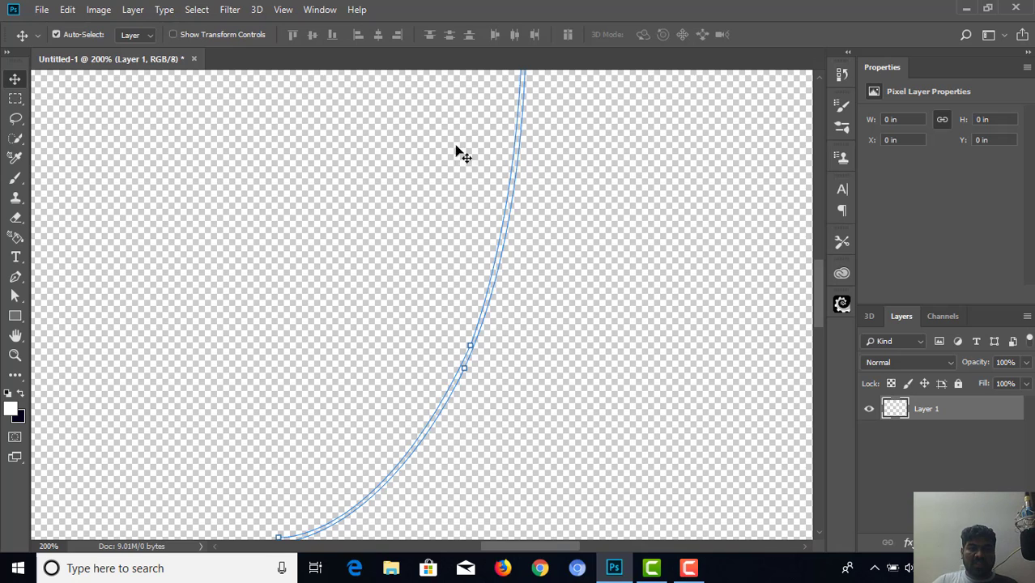
Step: Create a new 3D extrusion from the selected glass profile path
click(467, 343)
click(256, 9)
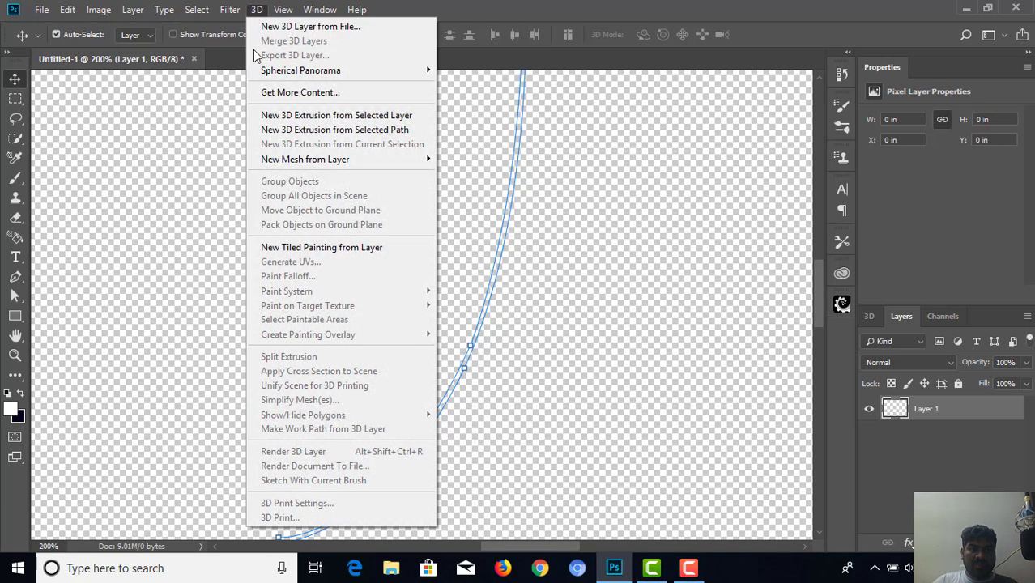
click(340, 131)
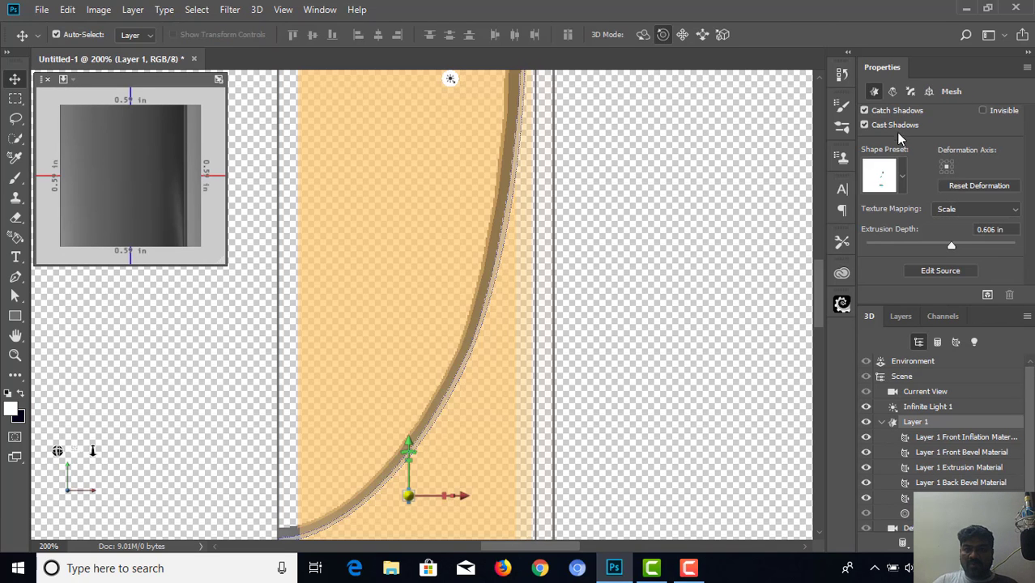
Step: Apply the Bend X 360 Right shape preset to the extruded Layer 1 mesh
click(899, 188)
scroll(847, 282, down, 3)
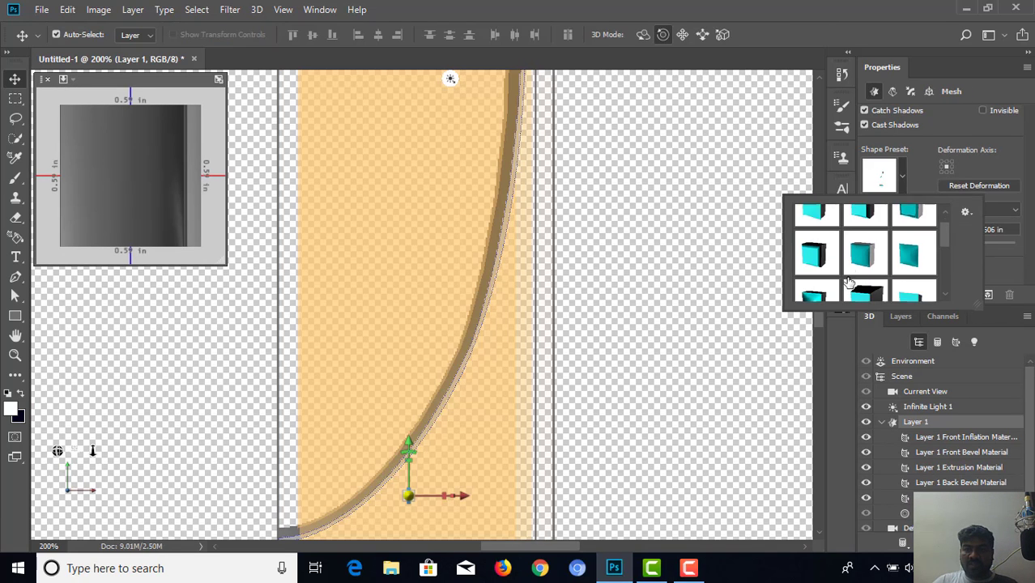
scroll(847, 282, down, 1)
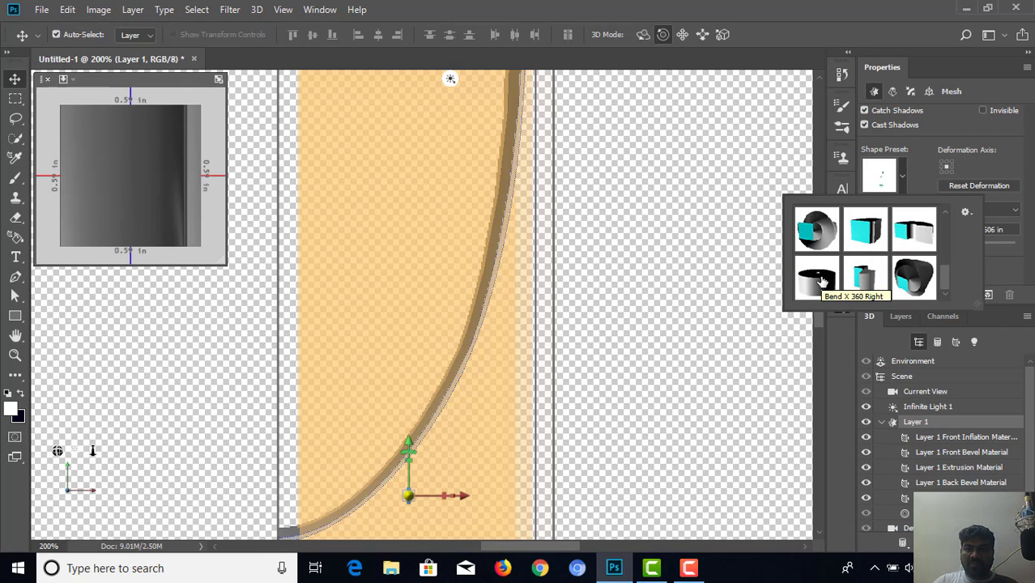
click(823, 281)
click(823, 281)
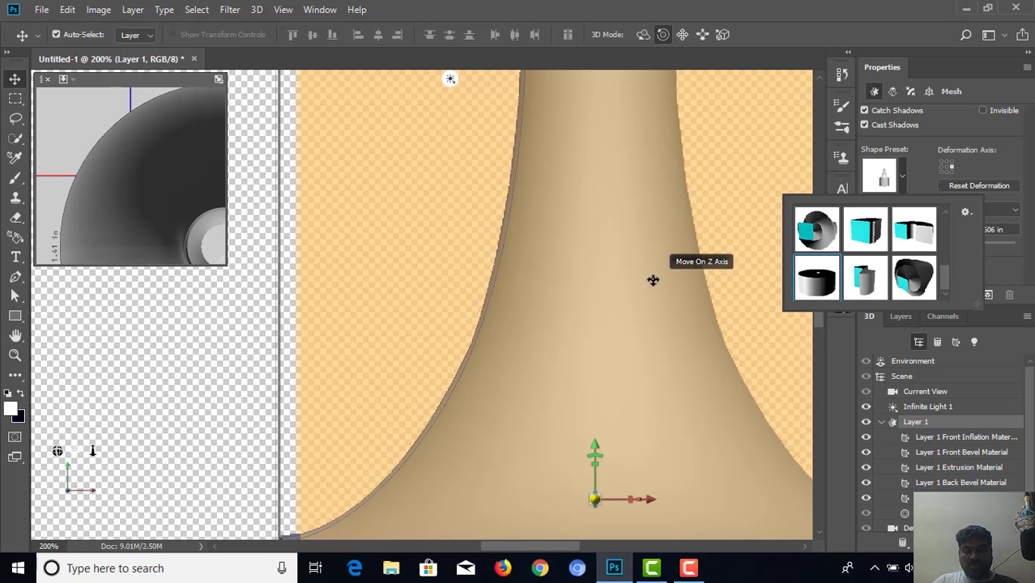
click(636, 277)
Step: Set the bent mesh's extrusion depth to -3.595 in to shape it into a full wine glass with a thin stem
key(ctrl+minus)
key(ctrl+minus)
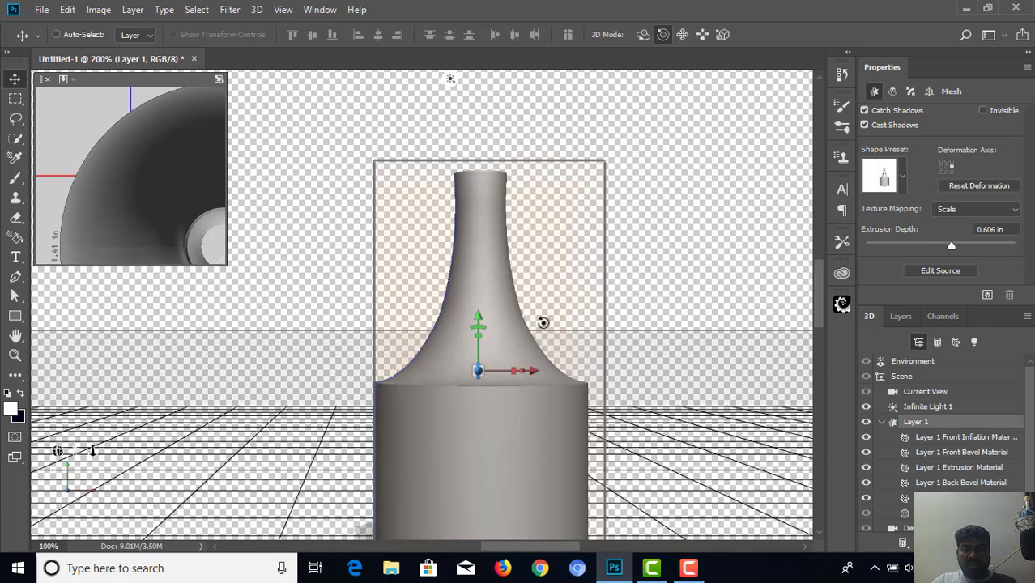
scroll(538, 324, down, 4)
scroll(539, 324, up, 1)
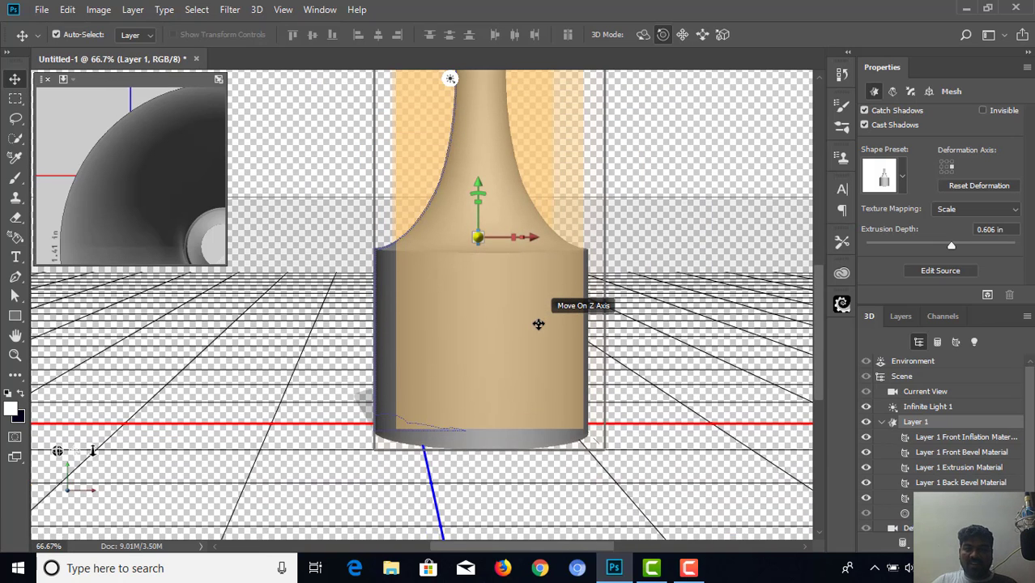
scroll(539, 324, up, 2)
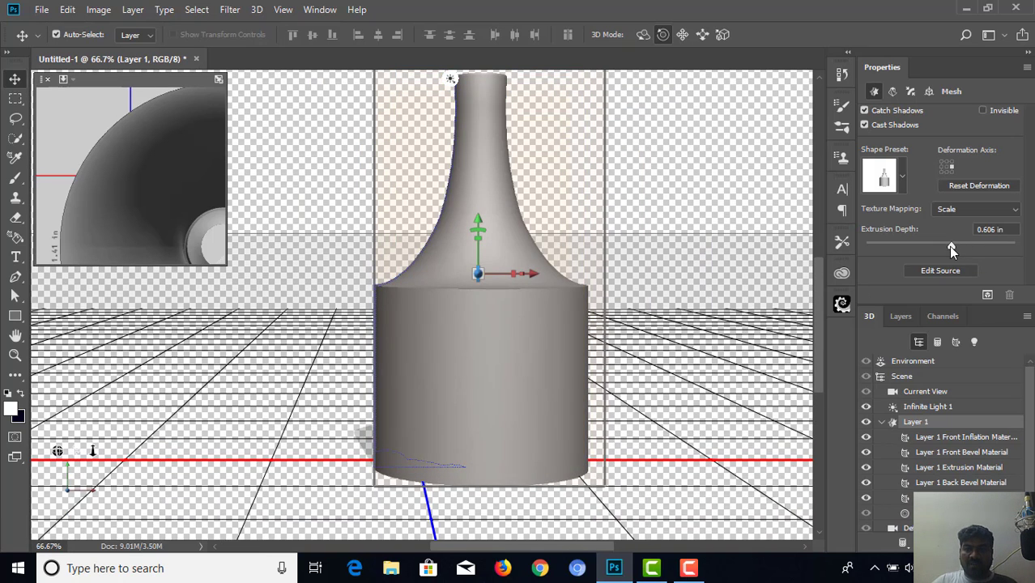
drag(951, 246, 894, 247)
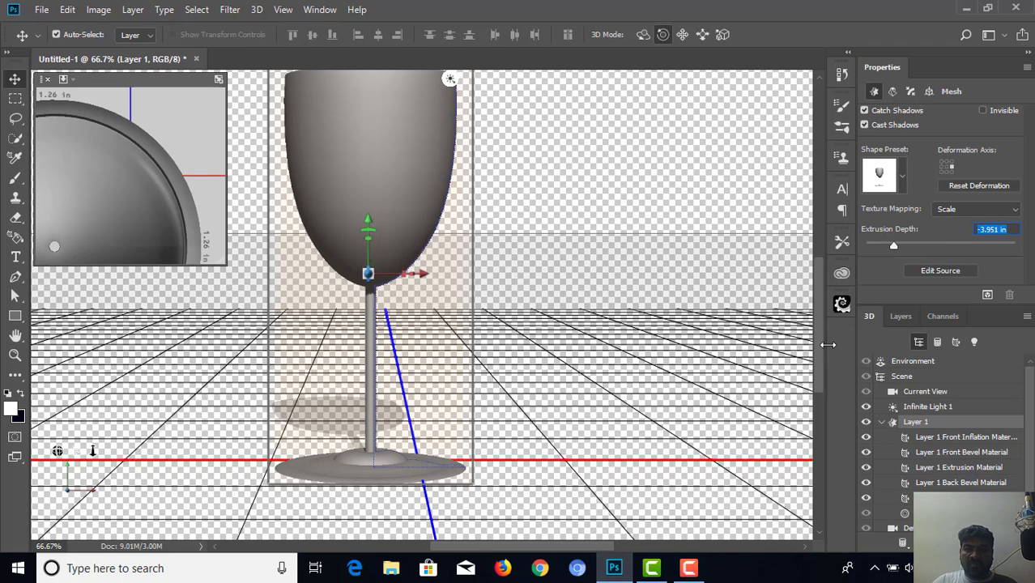
drag(815, 338, 813, 320)
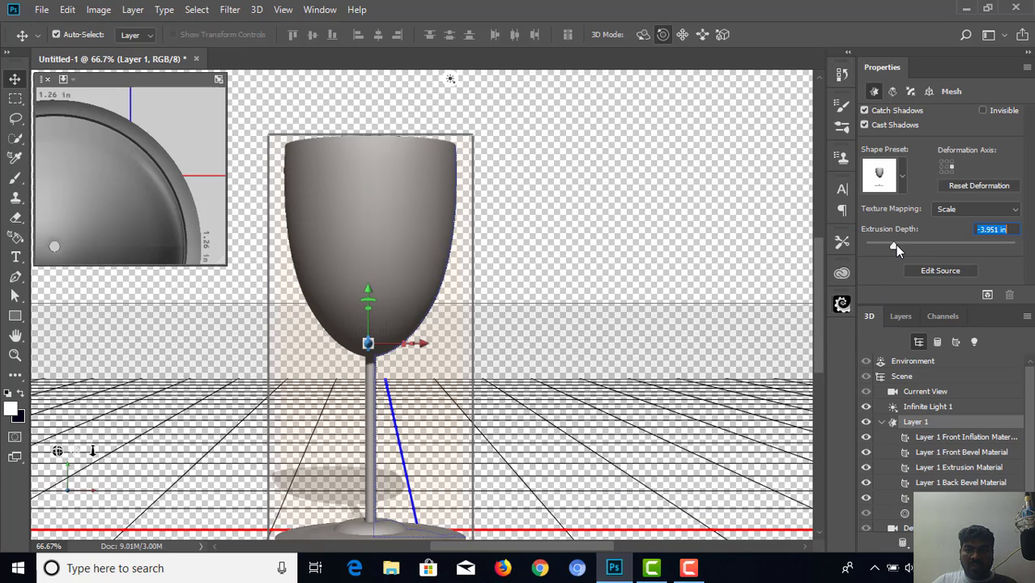
drag(896, 245, 896, 247)
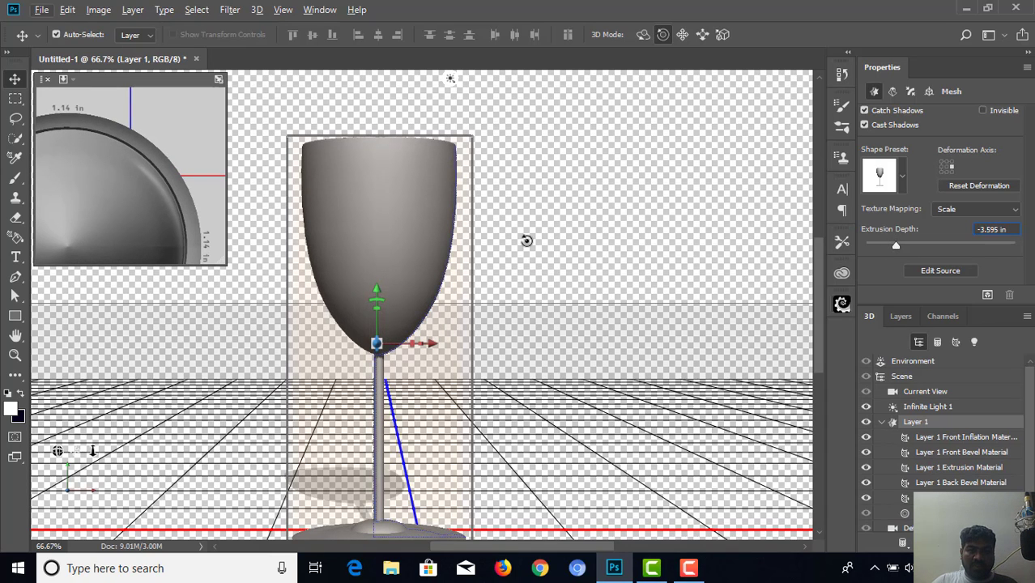
drag(527, 257, 525, 570)
drag(489, 289, 401, 135)
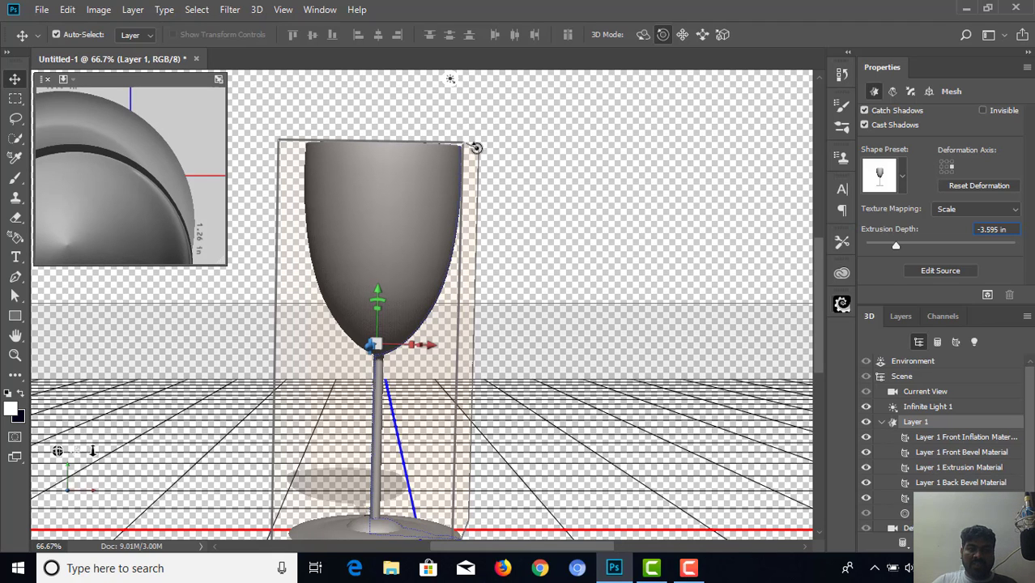
click(444, 321)
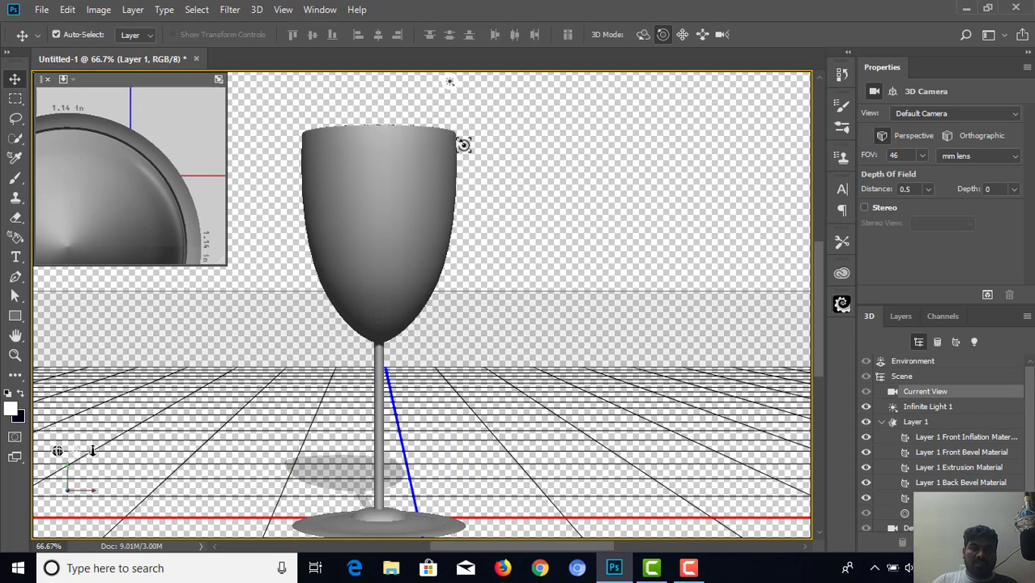
Step: Export the wine glass 3D layer in Wavefront|OBJ format as "glass" in the Photoshop class 61 folder
click(258, 11)
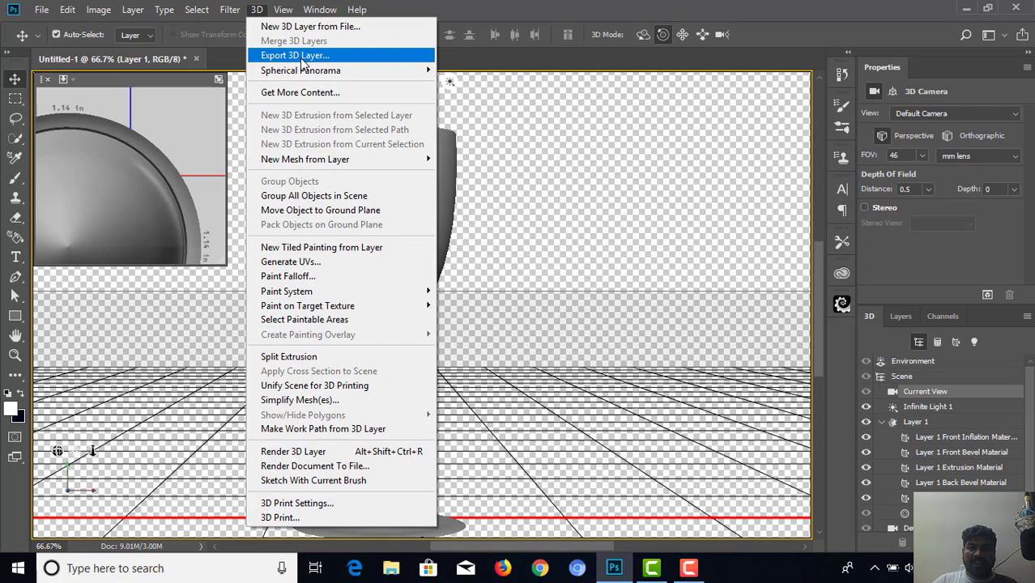
click(301, 57)
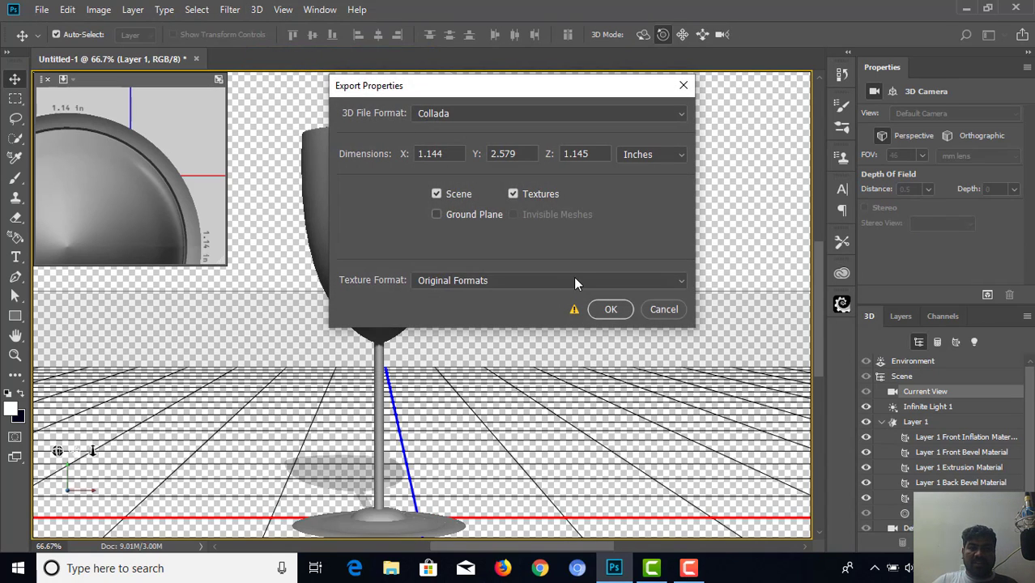
click(560, 112)
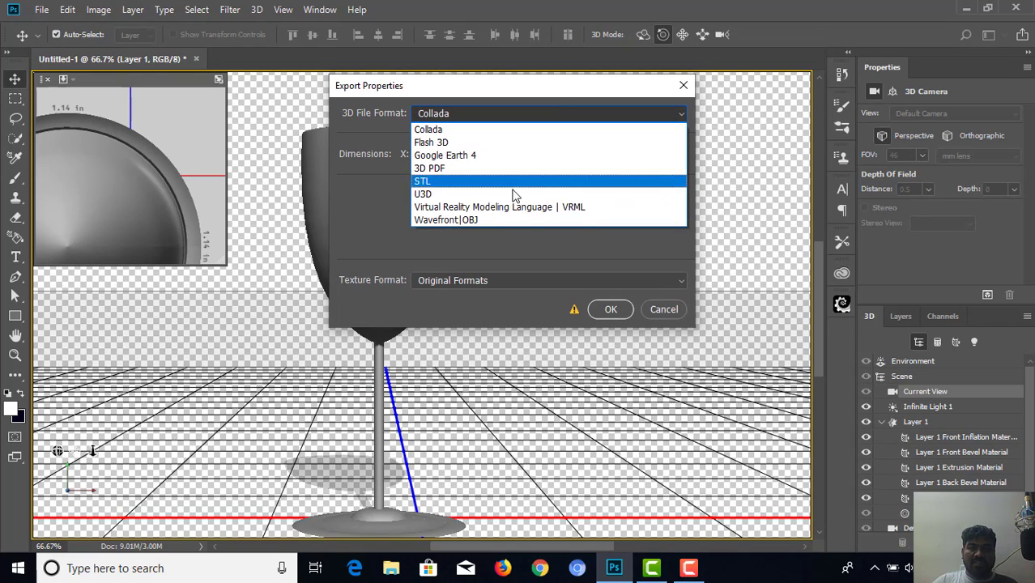
click(486, 220)
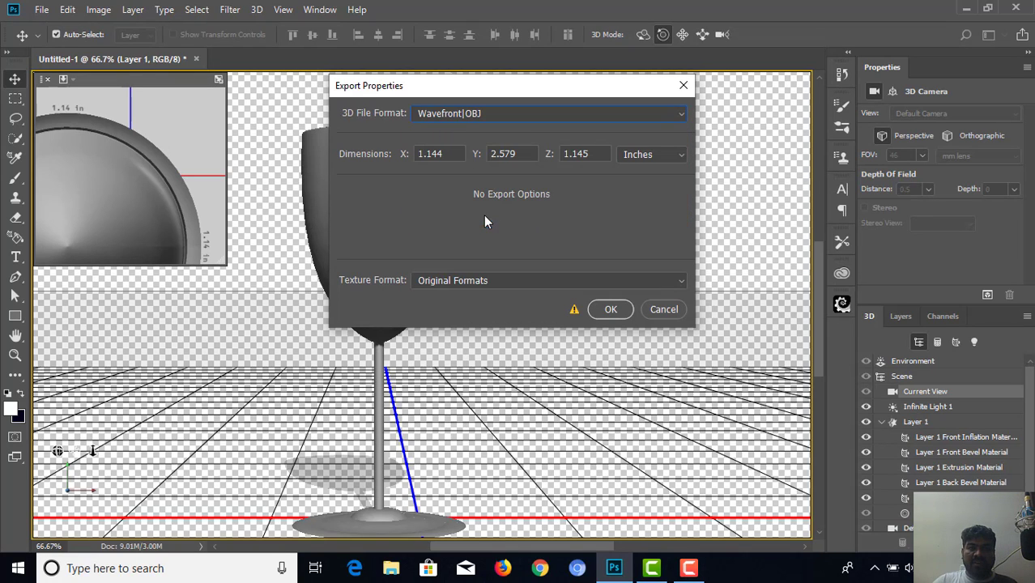
click(611, 311)
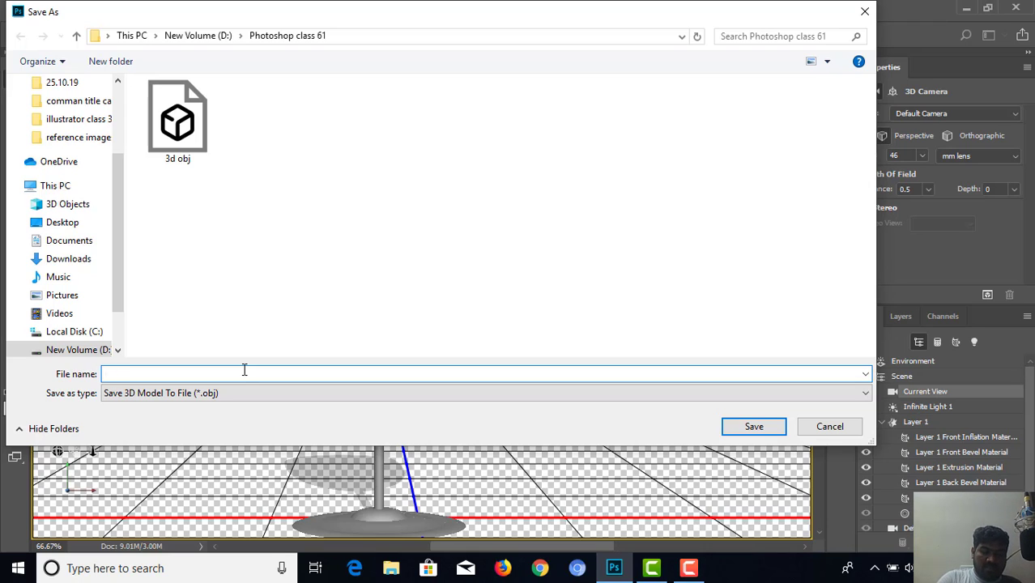
text(ss)
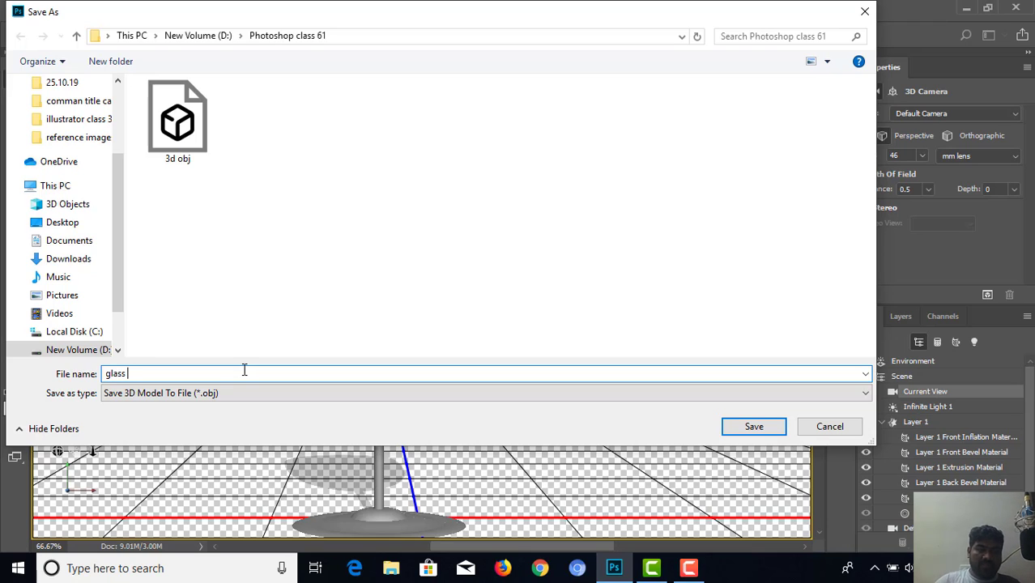
click(739, 433)
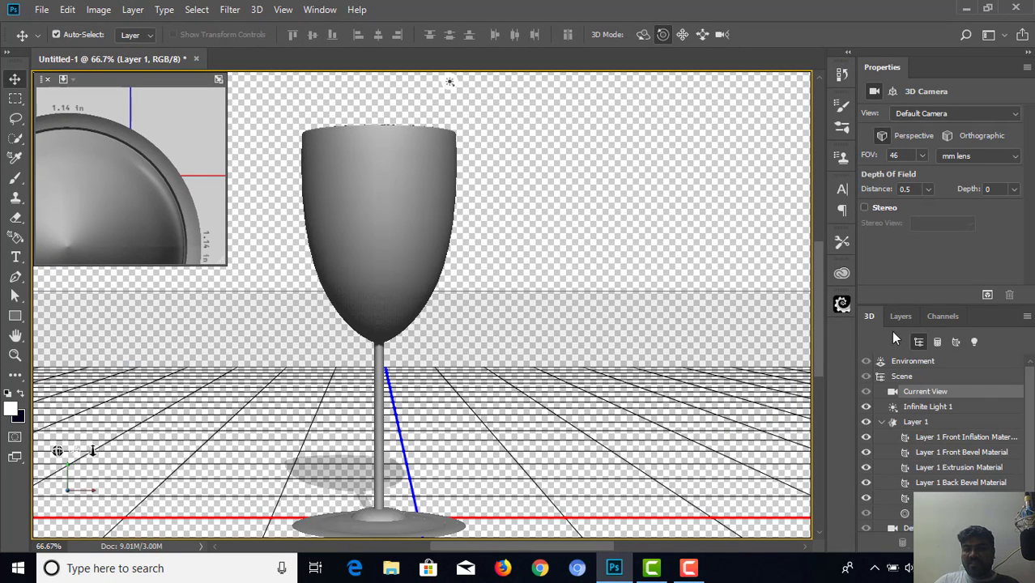
Step: Start saving the document under a new name in Photoshop format and choose the Photoshop class 61 folder on drive D
click(900, 316)
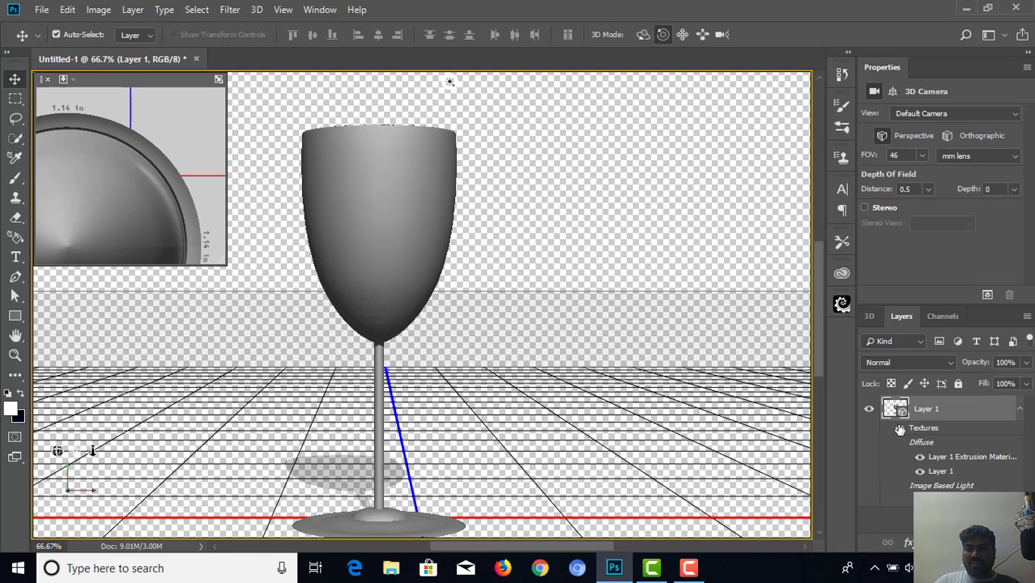
key(ctrl+minus)
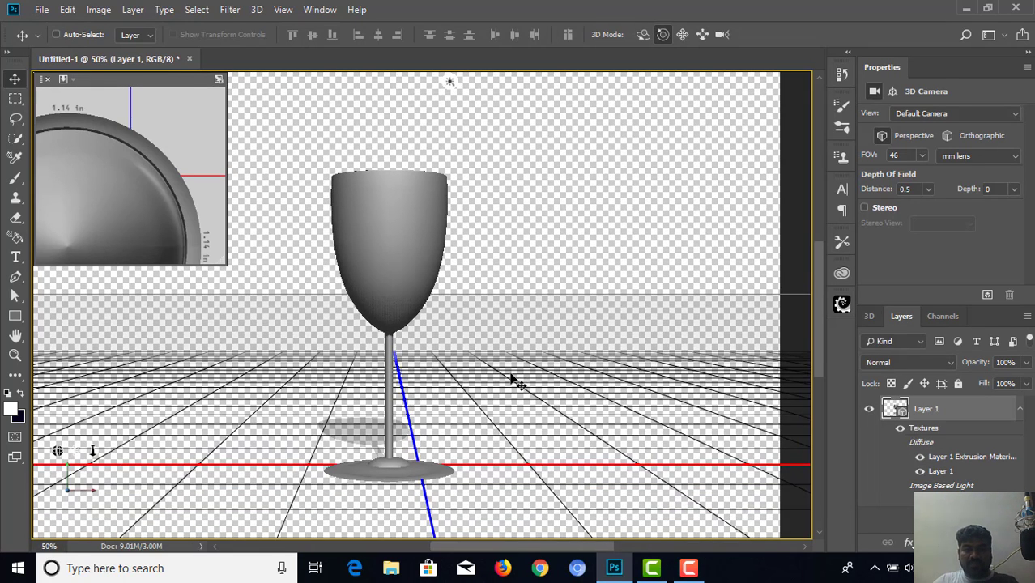
drag(445, 376, 499, 375)
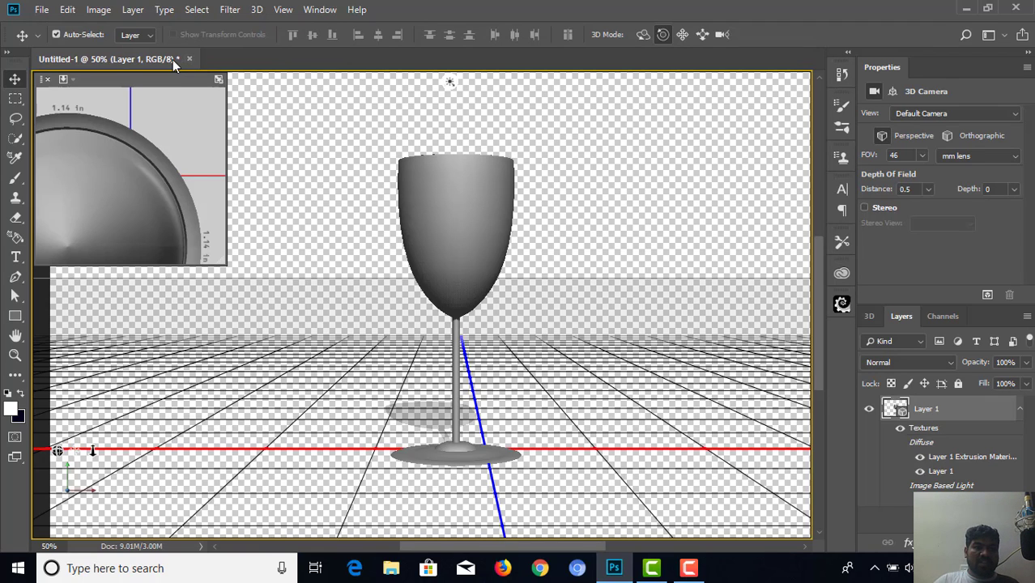
click(42, 11)
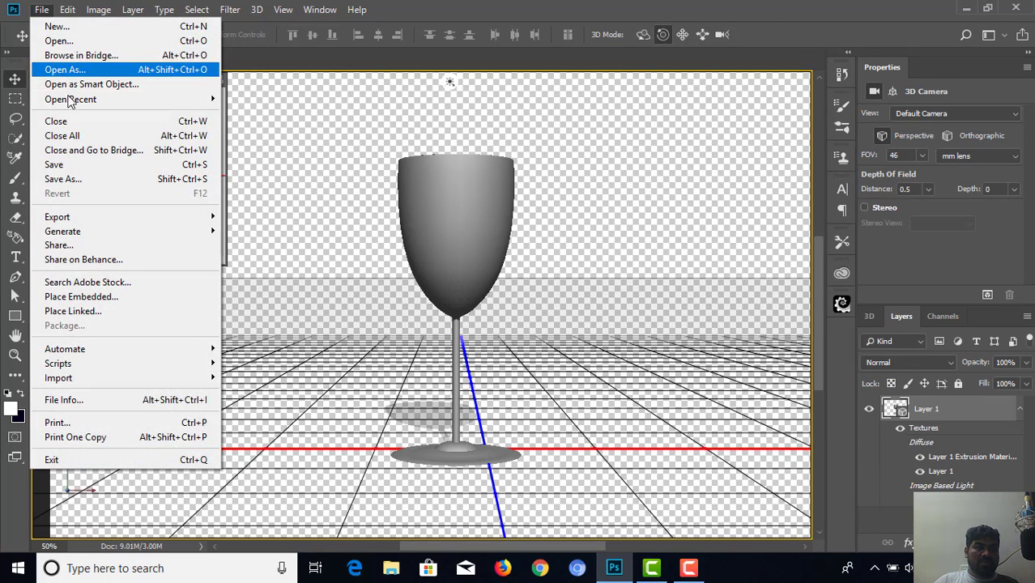
click(60, 179)
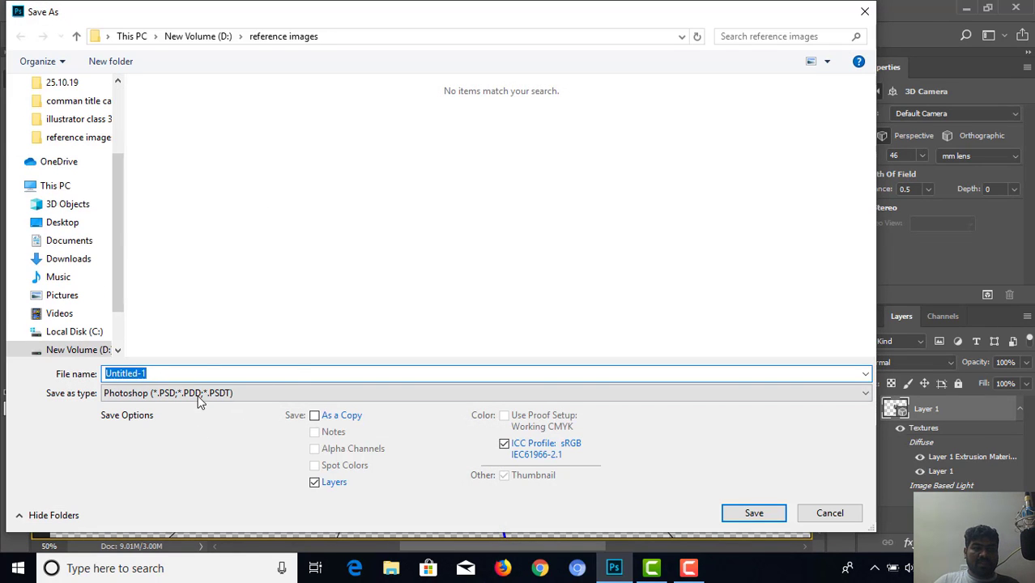
click(206, 374)
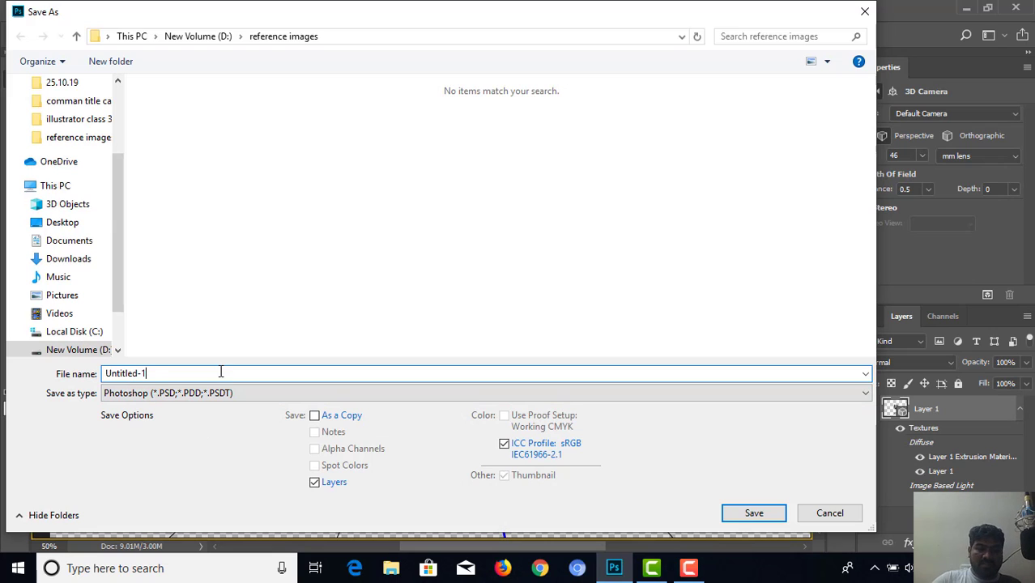
key(BackSpace)
key(BackSpace)
key(BackSpace)
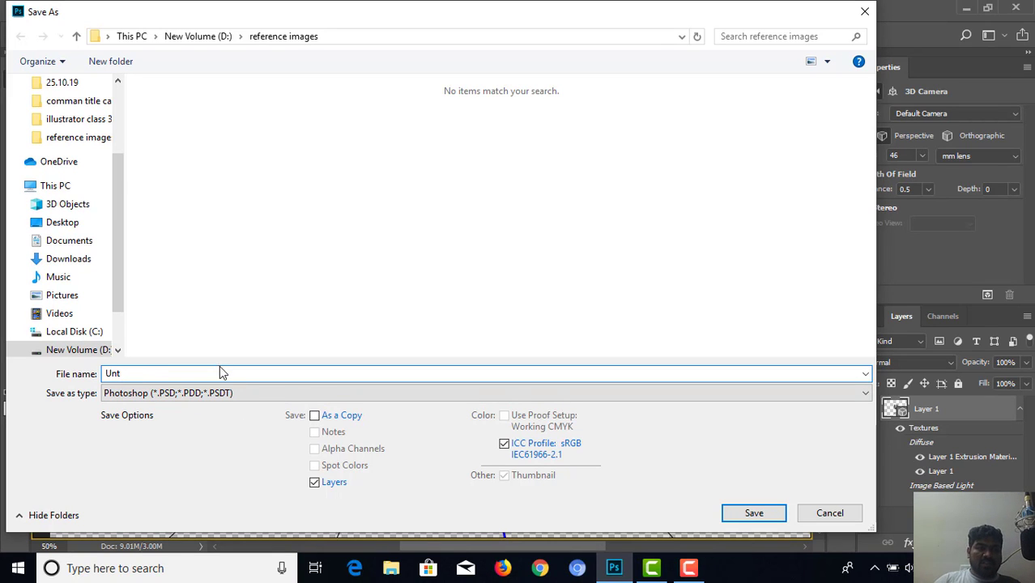
click(205, 37)
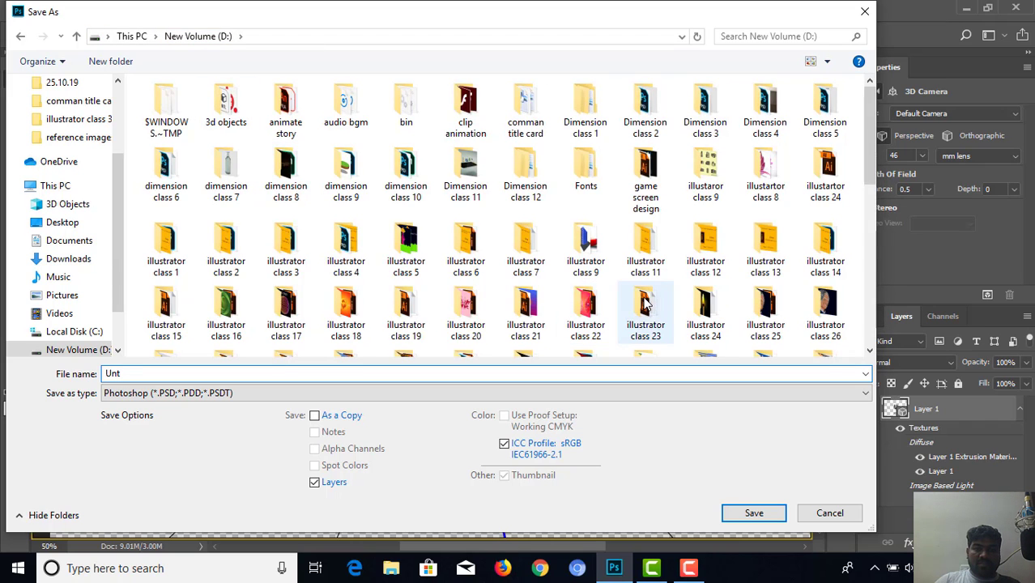
scroll(646, 304, down, 8)
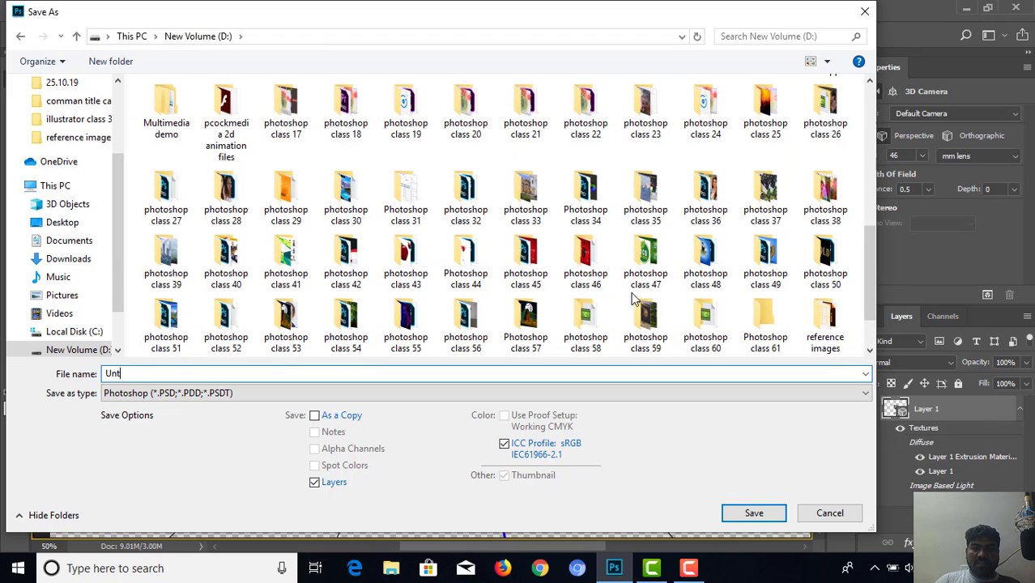
click(766, 324)
double_click(765, 324)
Step: Name the Photoshop file "glass model" and save it with Maximize Compatibility on
double_click(256, 372)
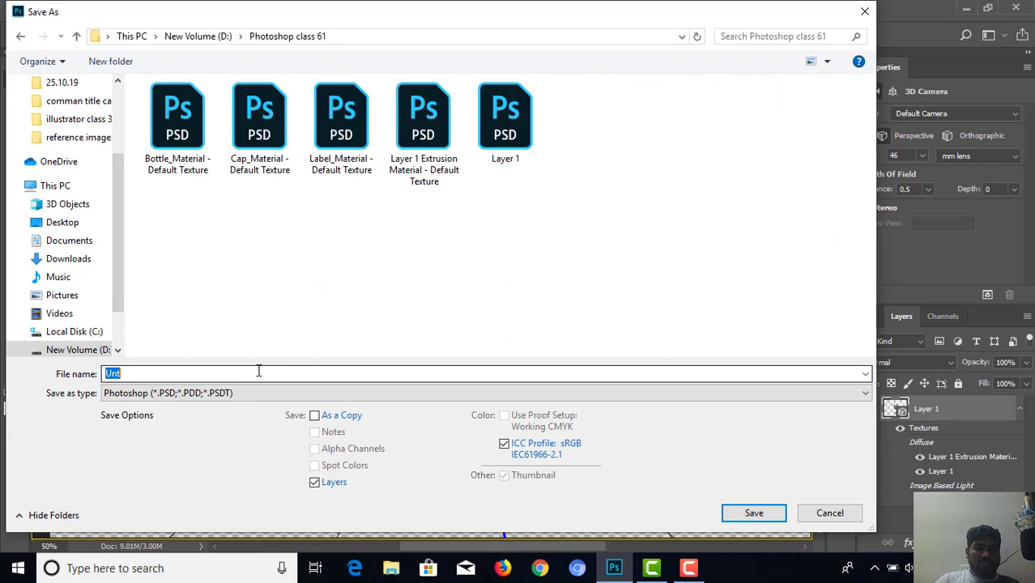
key(BackSpace)
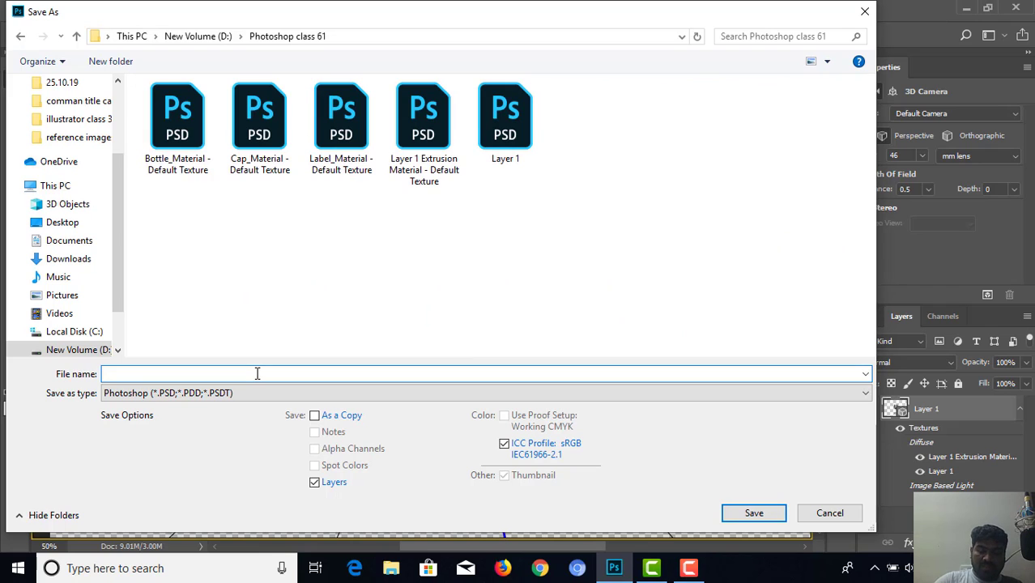
text(gl)
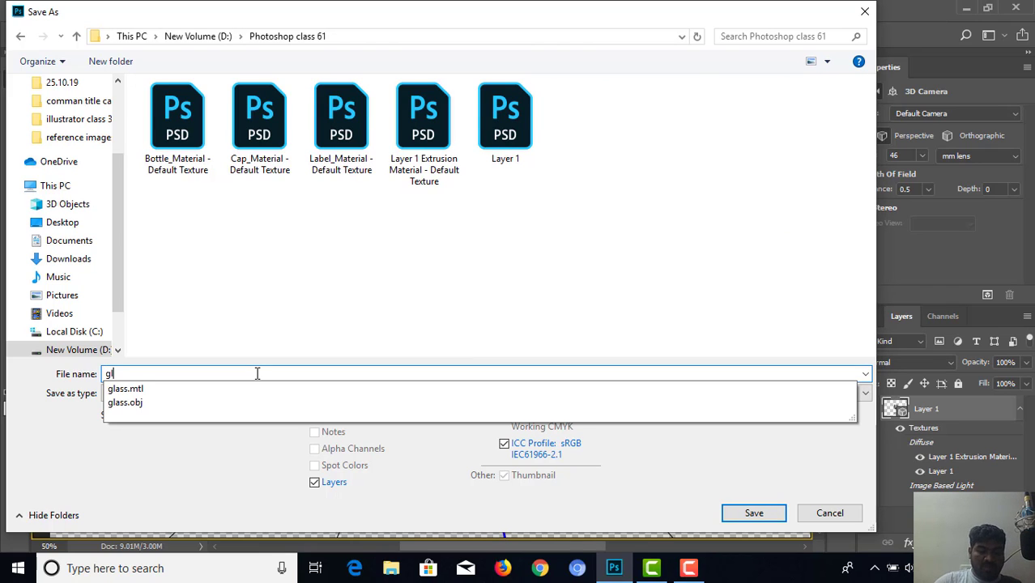
text(ass )
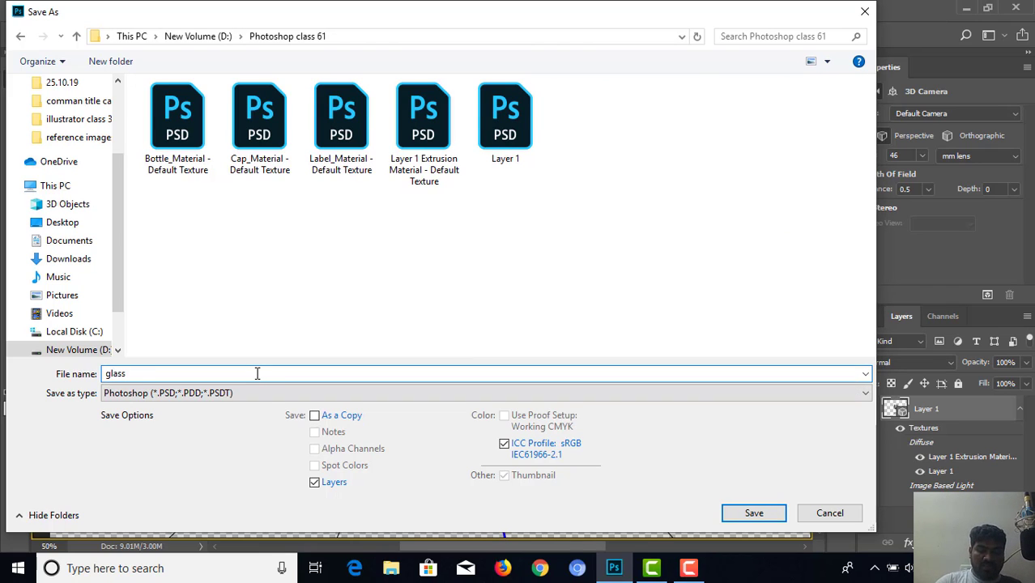
text(model)
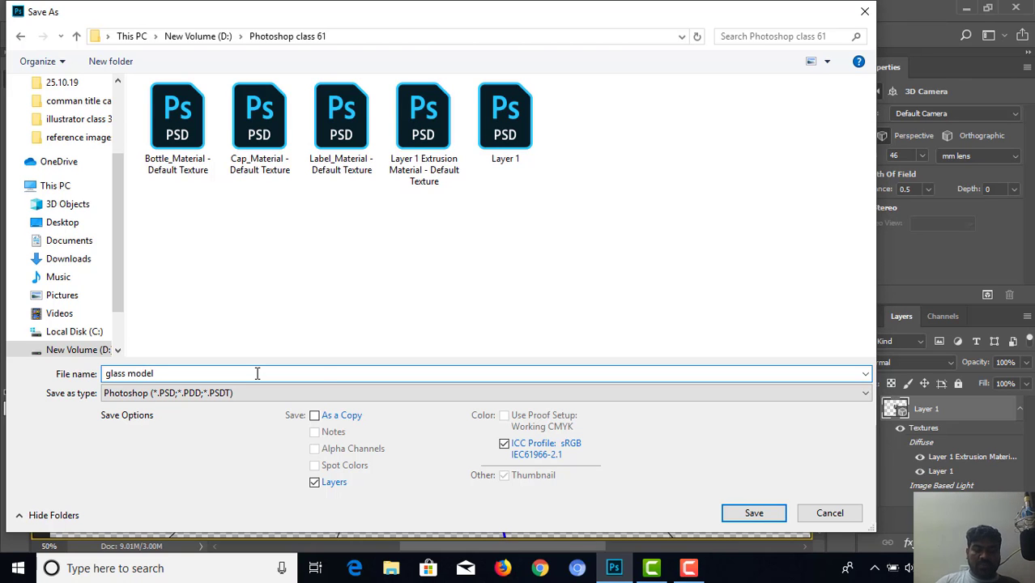
click(743, 516)
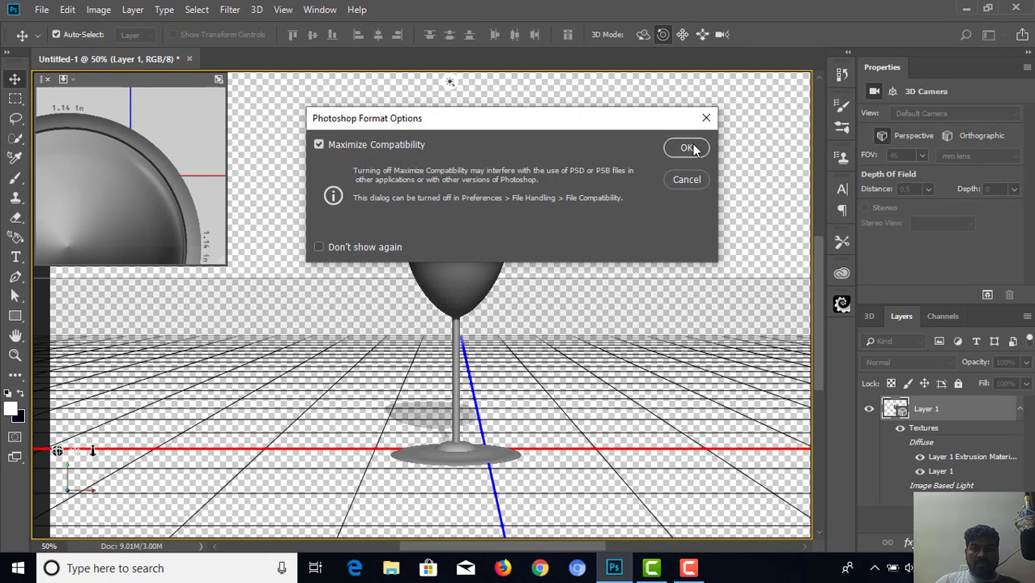
click(688, 149)
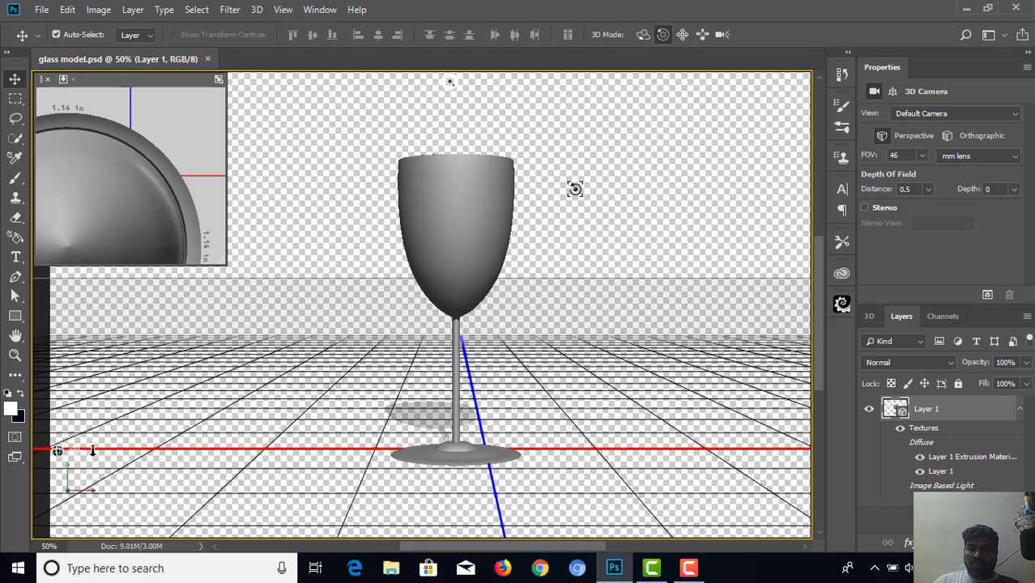
Step: Select the Layer 1 glass mesh in the 3D scene
click(872, 319)
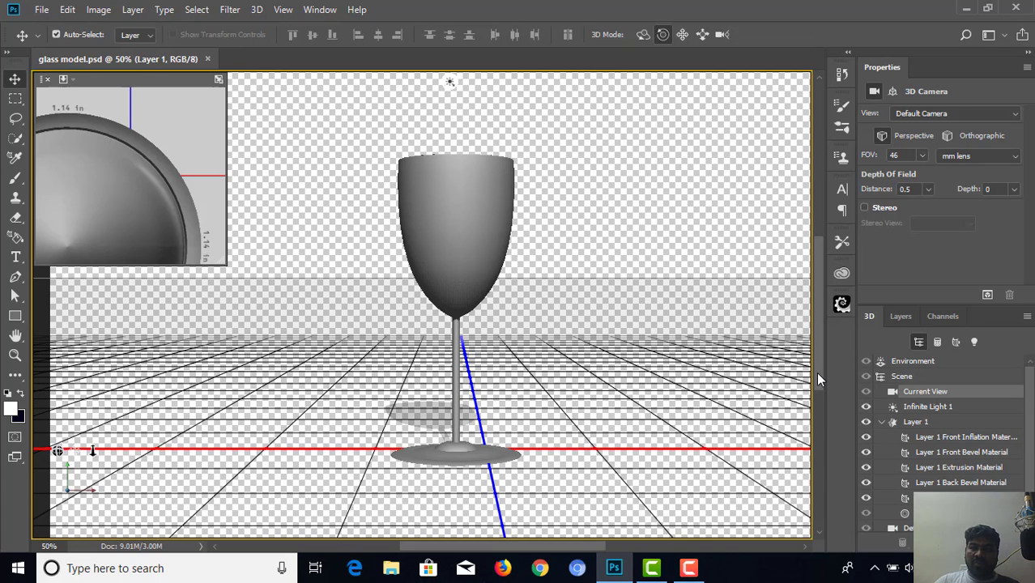
click(895, 319)
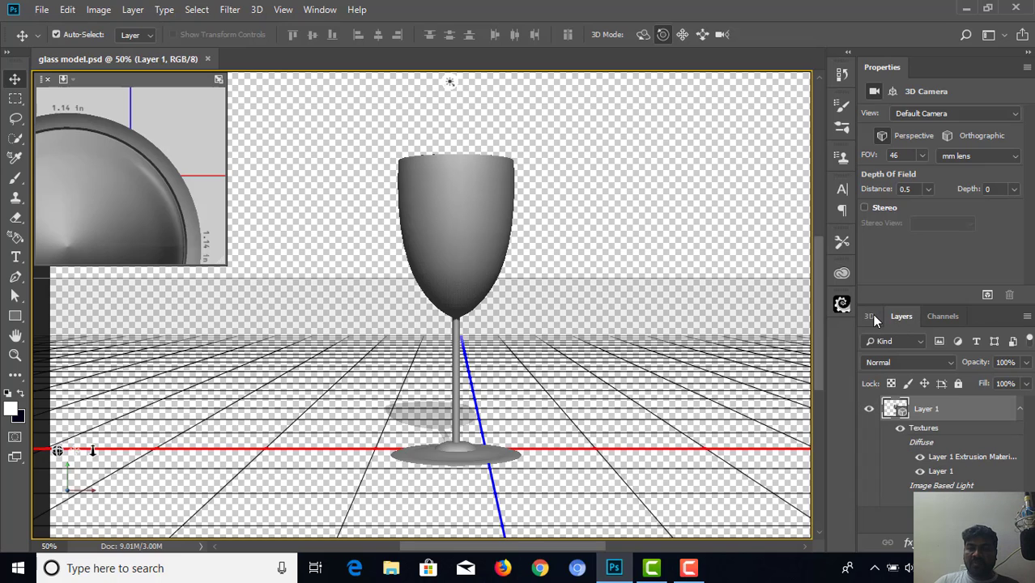
click(871, 318)
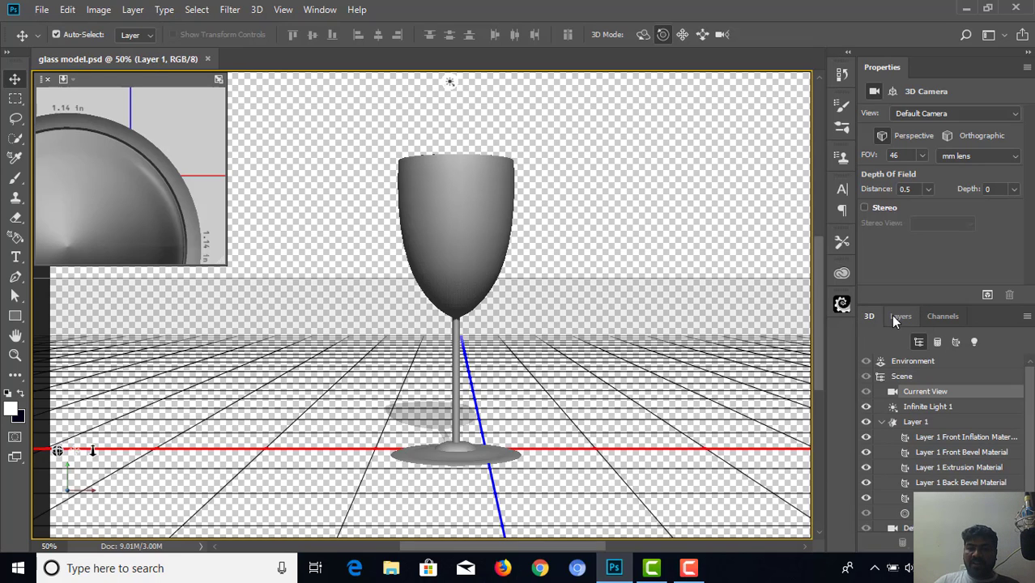
click(893, 315)
click(869, 316)
click(903, 316)
click(871, 316)
click(896, 424)
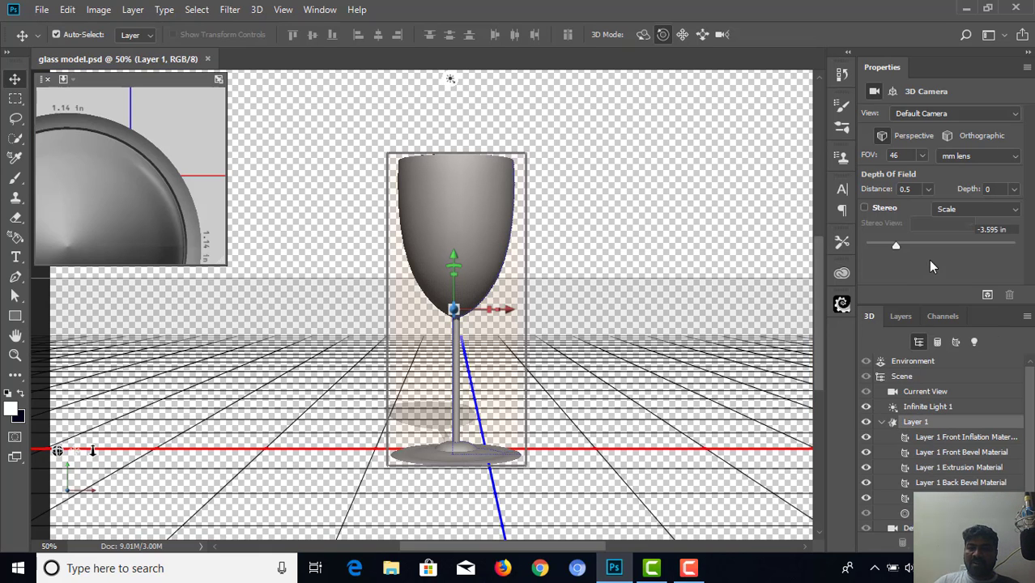